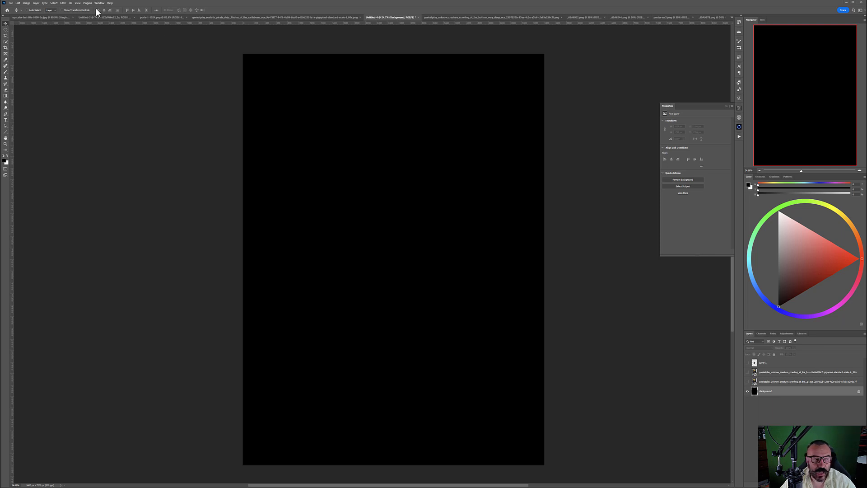
Check the black canvas's pixel dimensions and resolution in Image Size and close it without changes
{"action": "left_click", "coordinate": [27, 3]}
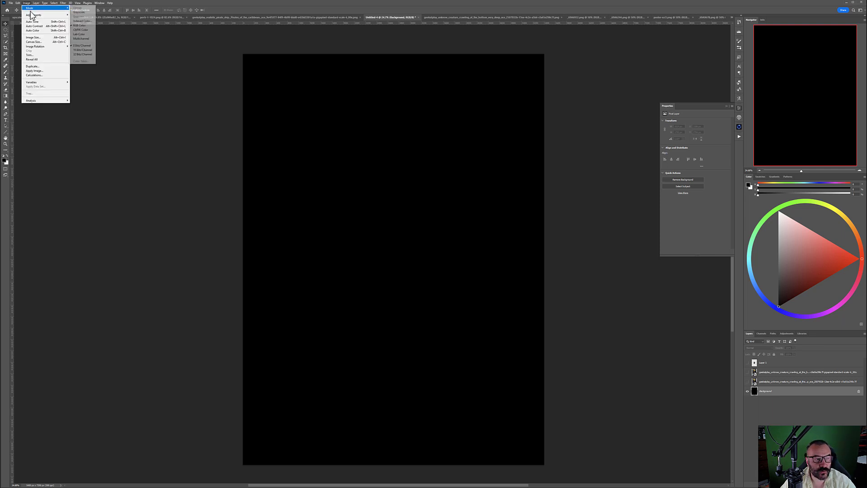
{"action": "left_click", "coordinate": [33, 37]}
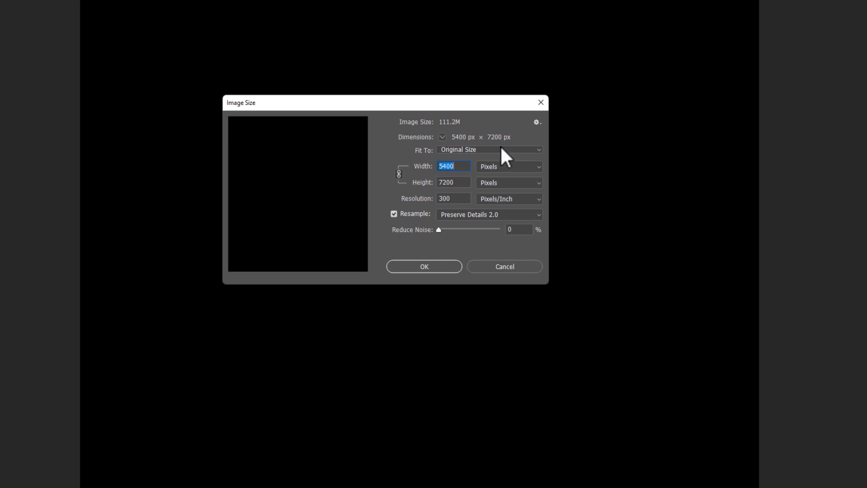
{"action": "left_click", "coordinate": [540, 106]}
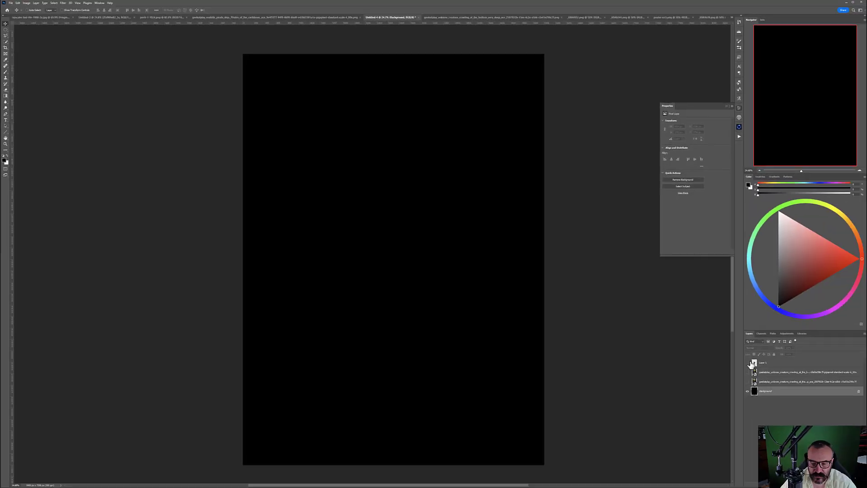
Show the small creature image on Layer 1 and the large creature layer above the background, and leave only the large one visible
{"action": "left_click", "coordinate": [748, 363]}
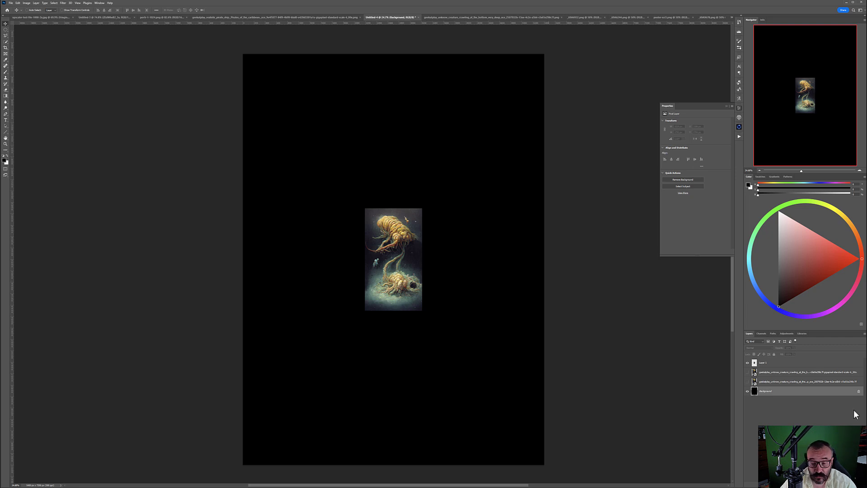
{"action": "left_click", "coordinate": [747, 382]}
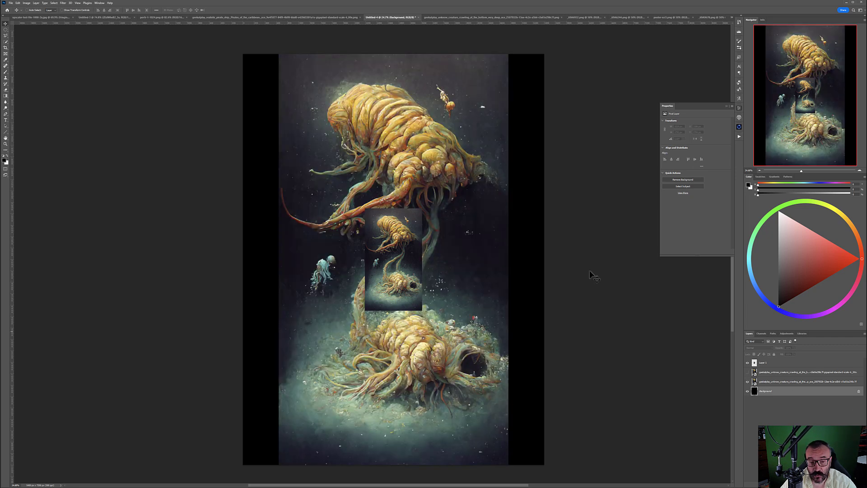
{"action": "left_click", "coordinate": [748, 372]}
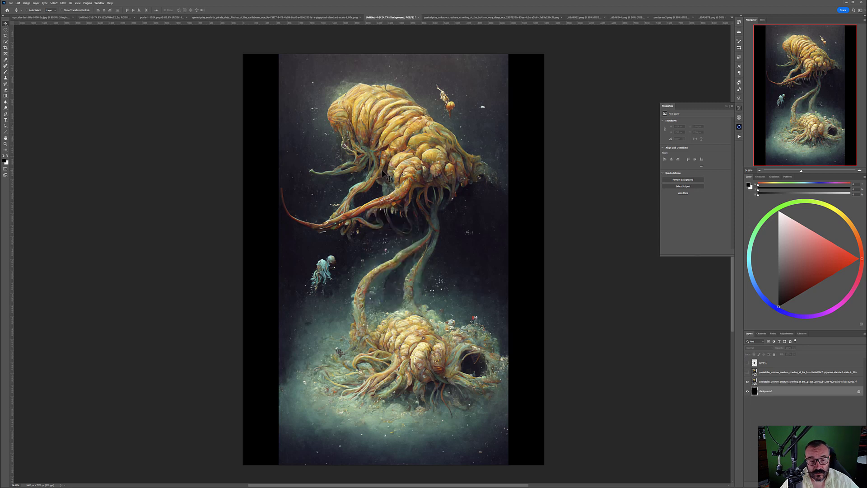
Examine the detail of the large creature's tentacles up close, and return to a view of the whole image
{"action": "scroll", "coordinate": [398, 161], "scroll_direction": "up", "scroll_amount": 1}
{"action": "scroll", "coordinate": [400, 161], "scroll_direction": "up", "scroll_amount": 13}
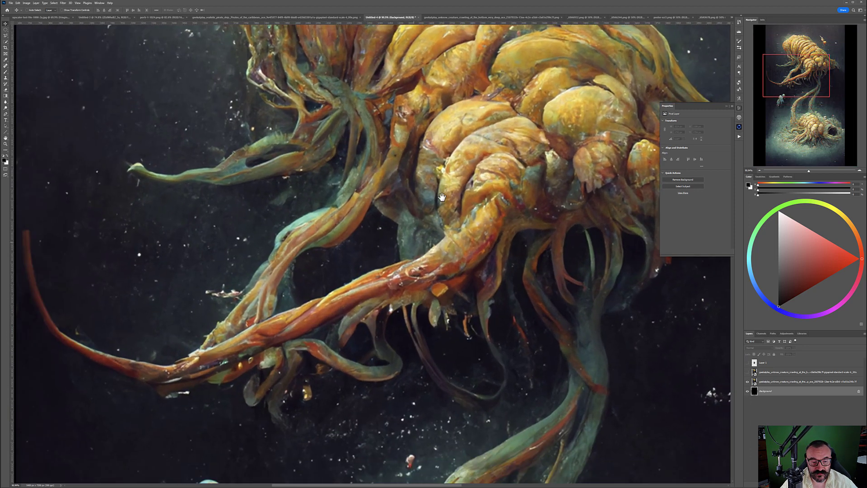
{"action": "left_click_drag", "start_coordinate": [442, 197], "coordinate": [475, 89]}
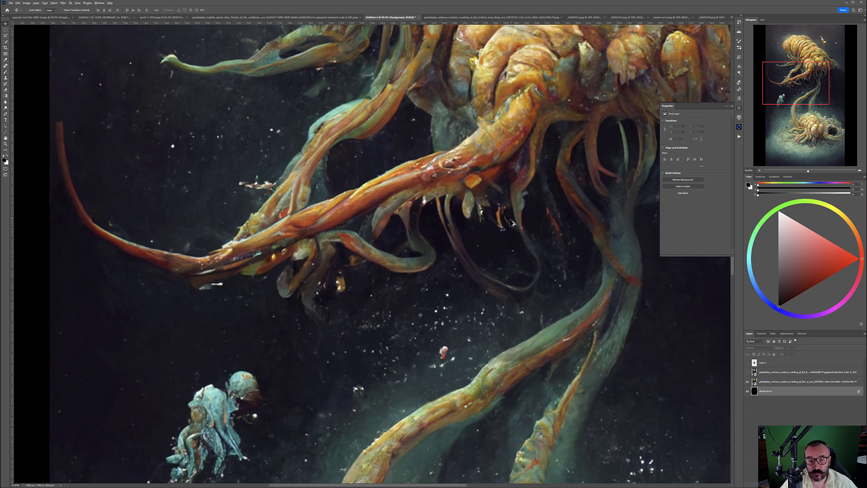
{"action": "scroll", "coordinate": [515, 223], "scroll_direction": "down", "scroll_amount": 10}
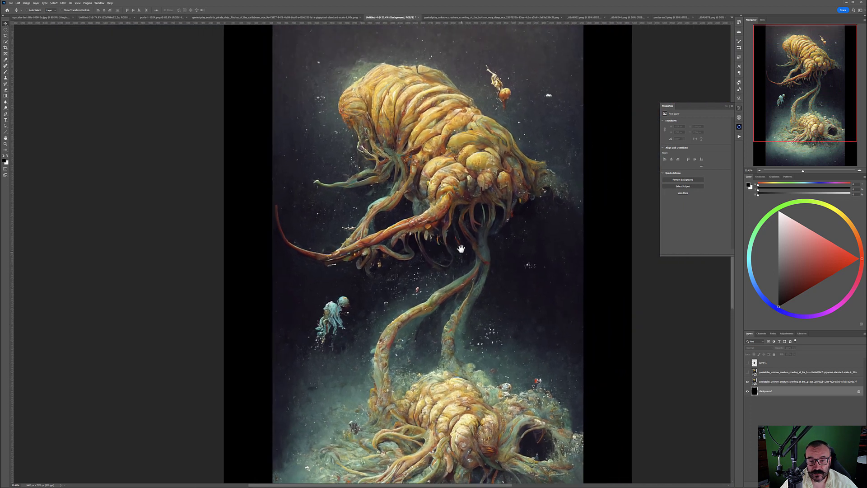
{"action": "left_click_drag", "start_coordinate": [461, 249], "coordinate": [458, 244]}
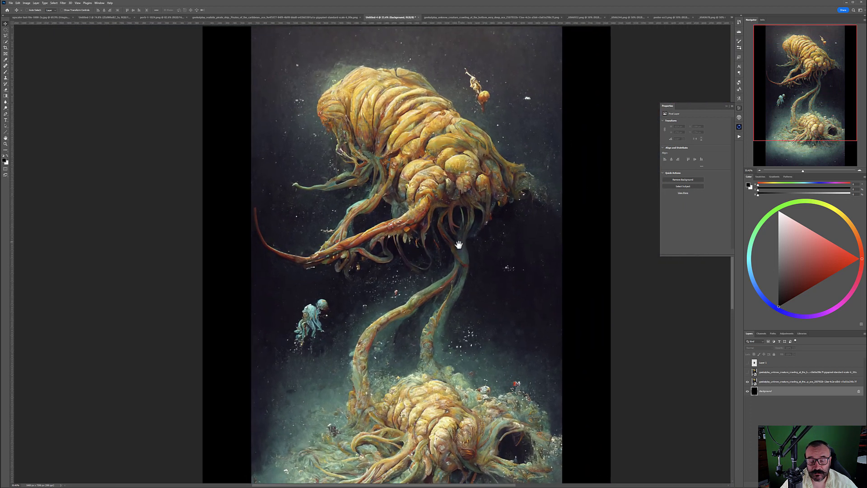
{"action": "scroll", "coordinate": [459, 244], "scroll_direction": "down", "scroll_amount": 2}
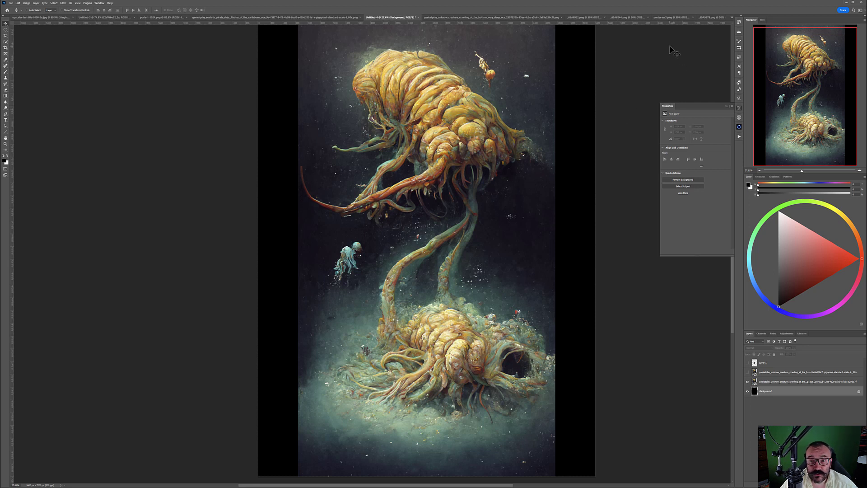
Review the open artworks of the figure with cat-ear headphones, the cottage film poster and the seated woman before the glowing ring
{"action": "left_click", "coordinate": [711, 17]}
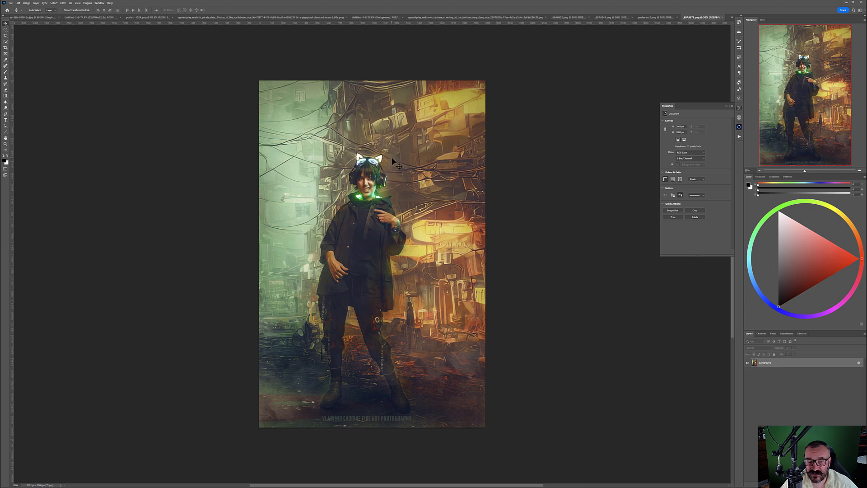
{"action": "left_click", "coordinate": [650, 17]}
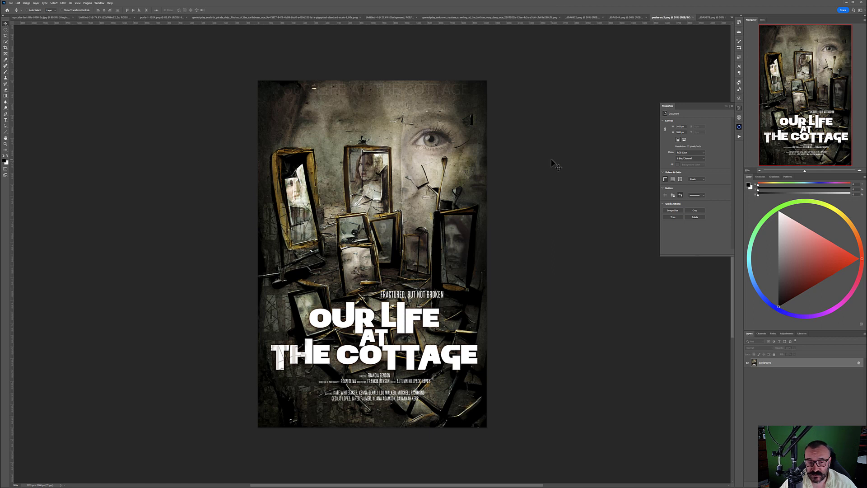
{"action": "left_click", "coordinate": [629, 16]}
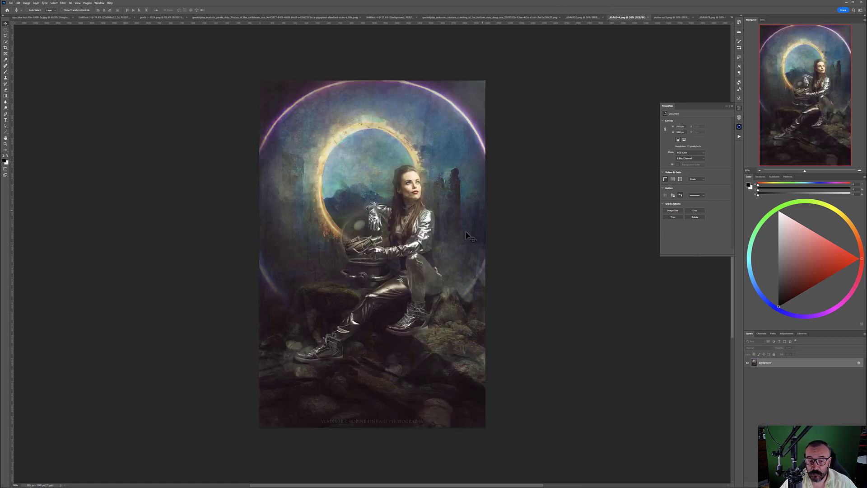
Try raising the resolution of the red-haired witch portrait to 300 pixels/inch in Image Size and cancel the resize
{"action": "left_click", "coordinate": [583, 17]}
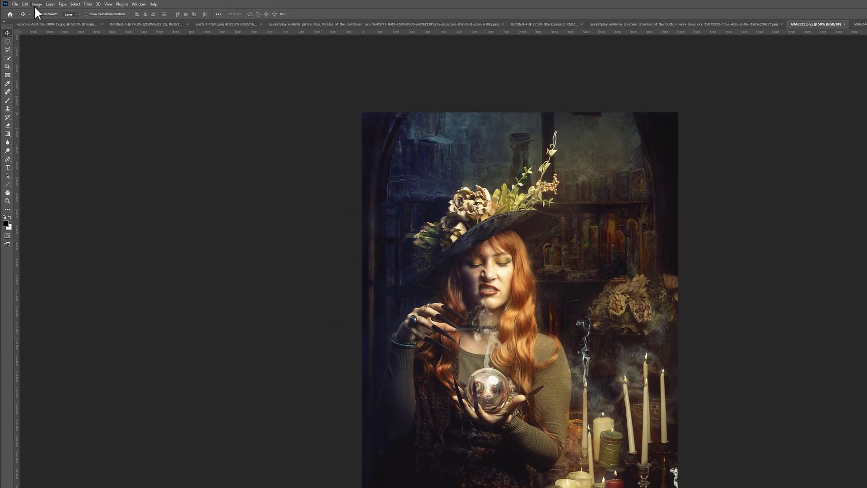
{"action": "left_click", "coordinate": [27, 2]}
{"action": "left_click", "coordinate": [55, 53]}
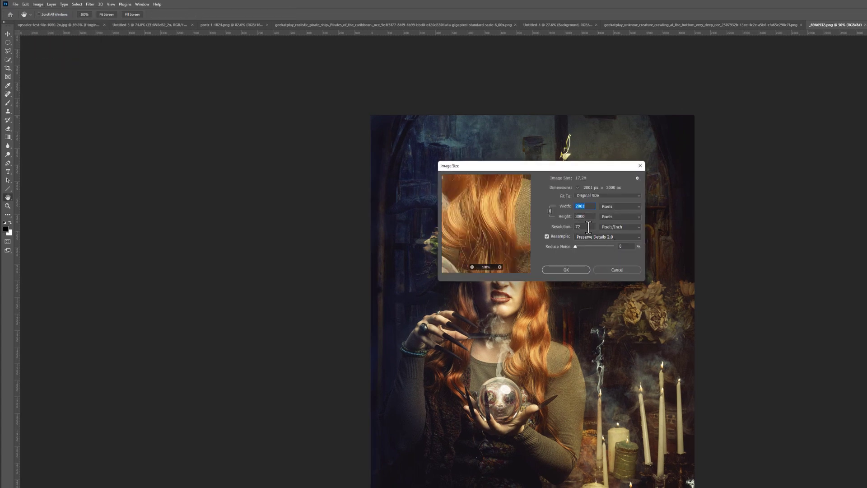
{"action": "double_click", "coordinate": [589, 227]}
{"action": "type", "text": "300"}
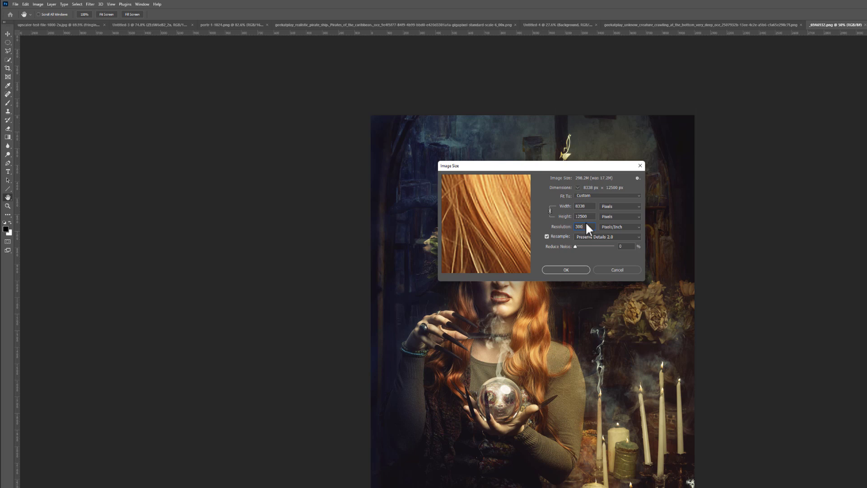
{"action": "left_click", "coordinate": [622, 269]}
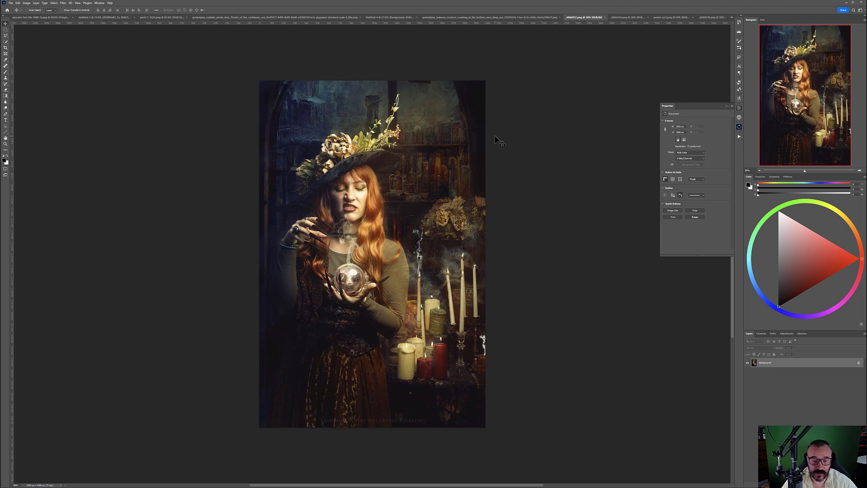
Switch to the browser and look through the Google results for "best image upscaling application"
{"action": "key", "text": "alt+Tab"}
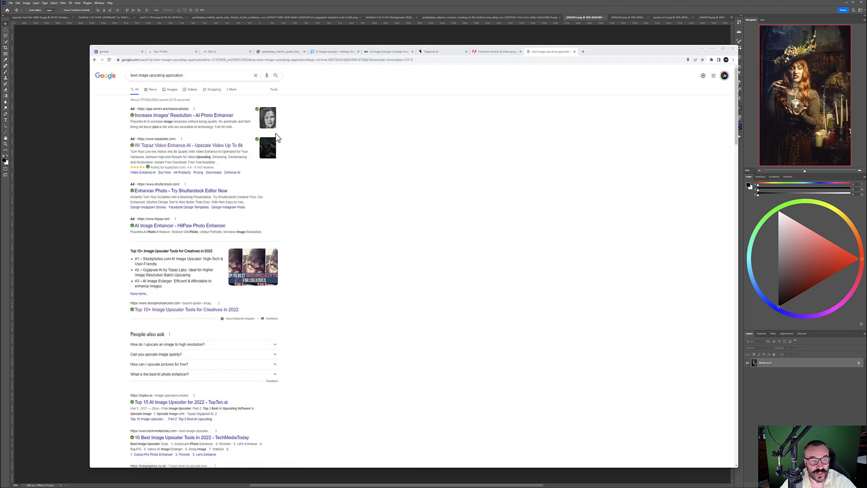
{"action": "scroll", "coordinate": [260, 169], "scroll_direction": "down", "scroll_amount": 1}
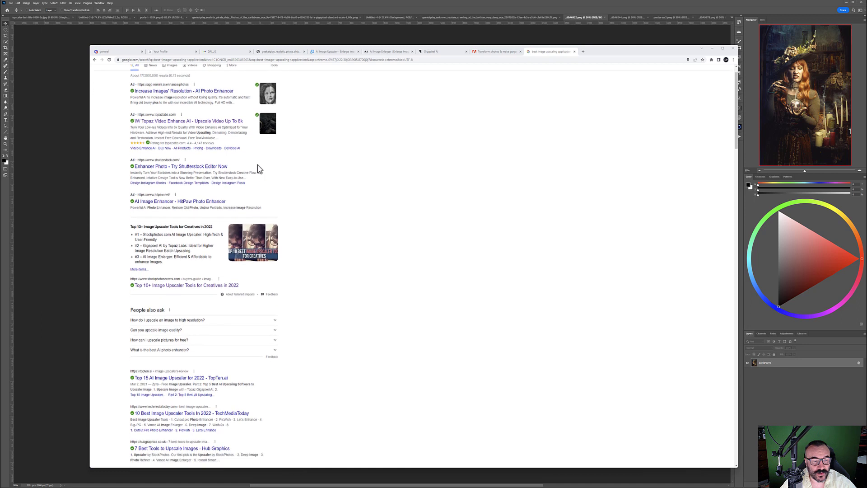
{"action": "scroll", "coordinate": [260, 169], "scroll_direction": "down", "scroll_amount": 1}
{"action": "scroll", "coordinate": [195, 214], "scroll_direction": "down", "scroll_amount": 2}
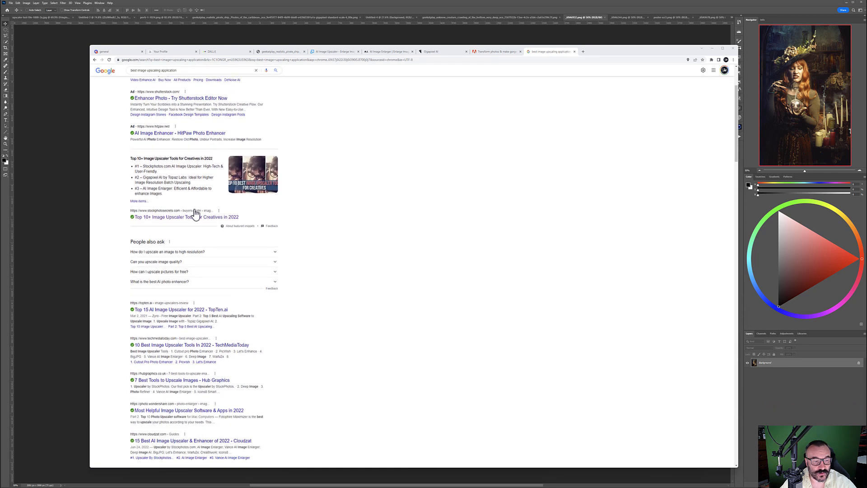
{"action": "scroll", "coordinate": [194, 213], "scroll_direction": "down", "scroll_amount": 3}
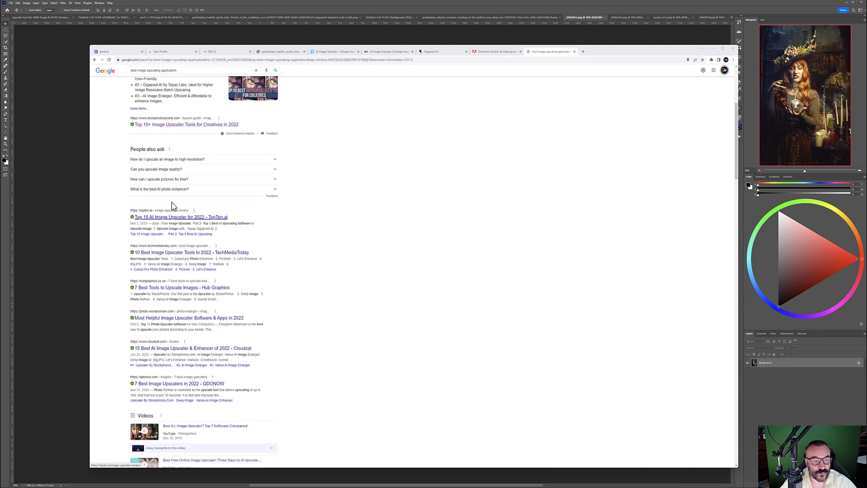
{"action": "scroll", "coordinate": [196, 125], "scroll_direction": "up", "scroll_amount": 2}
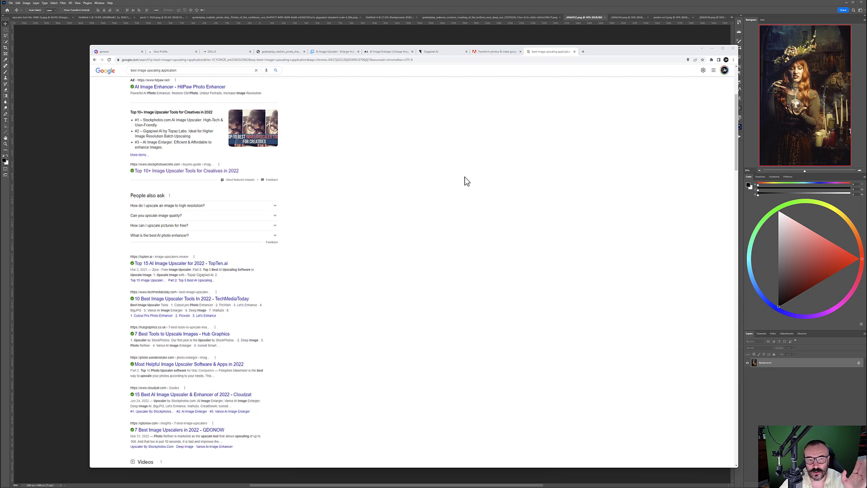
View the open AI Image Upscaler, AI Image Enlarger and Gigapixel AI pages, and return to Photoshop
{"action": "left_click", "coordinate": [334, 52]}
{"action": "left_click", "coordinate": [388, 52]}
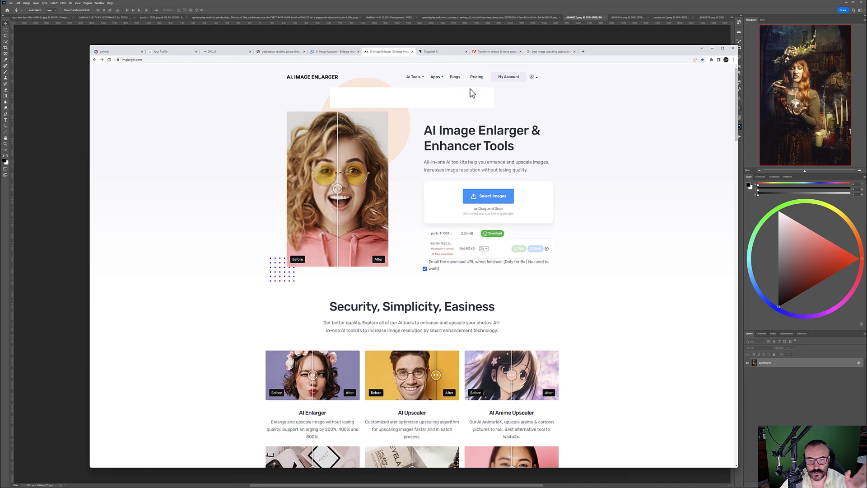
{"action": "left_click", "coordinate": [440, 53]}
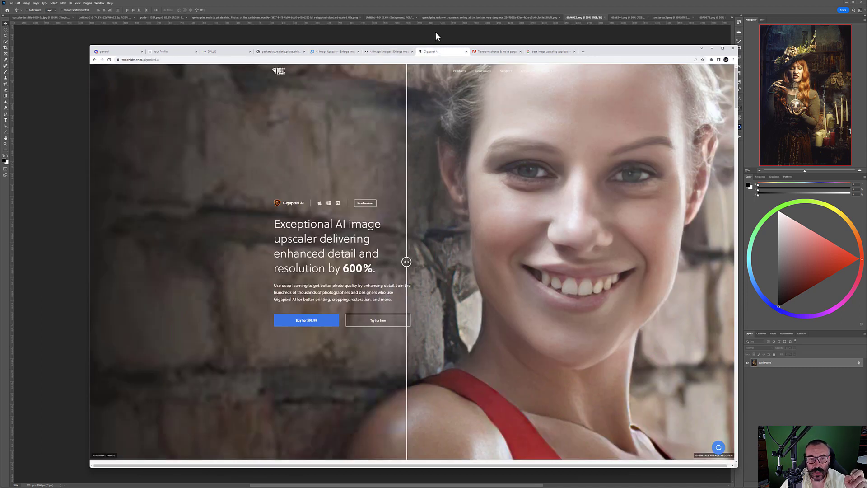
{"action": "left_click", "coordinate": [436, 32]}
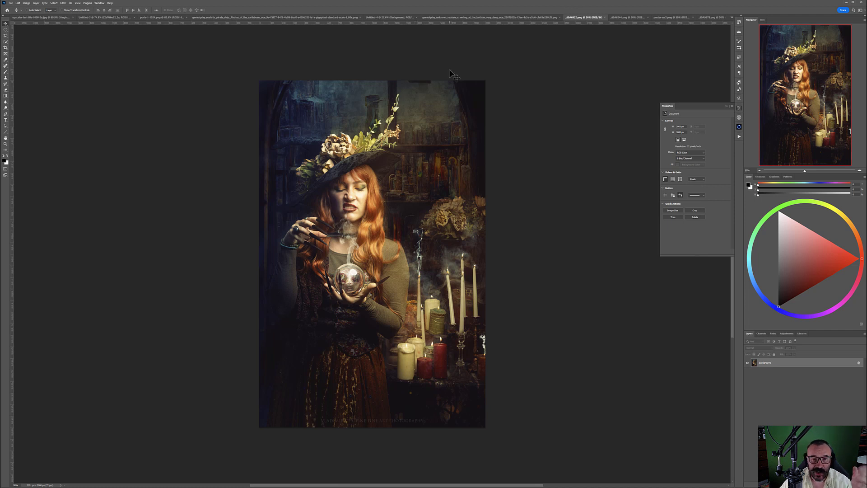
Review the resampling methods offered in Image Size for the red-haired witch portrait and cancel without resizing
{"action": "left_click", "coordinate": [28, 3]}
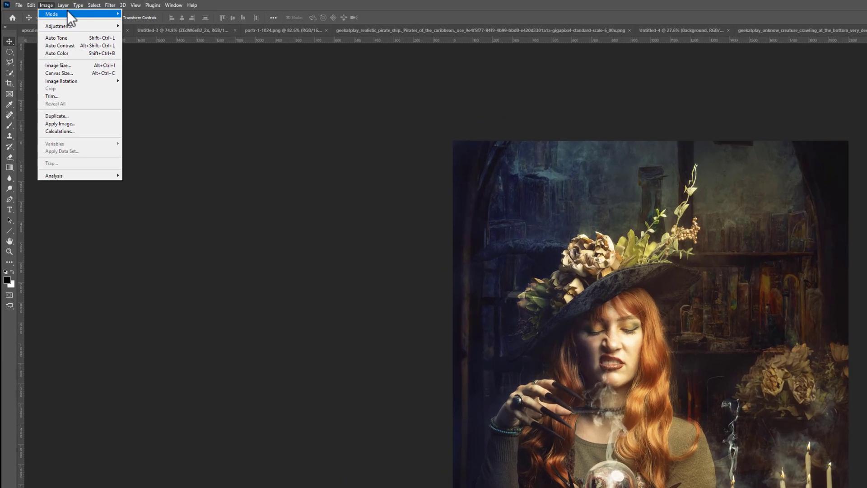
{"action": "left_click", "coordinate": [74, 66]}
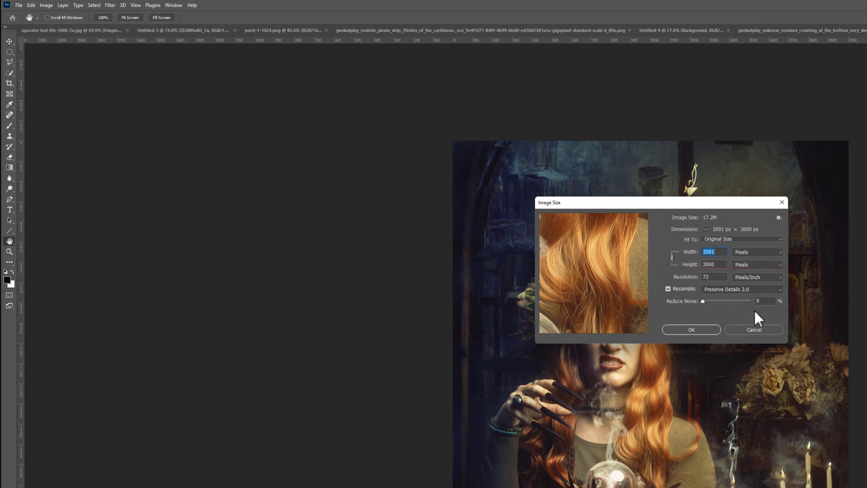
{"action": "left_click", "coordinate": [732, 290]}
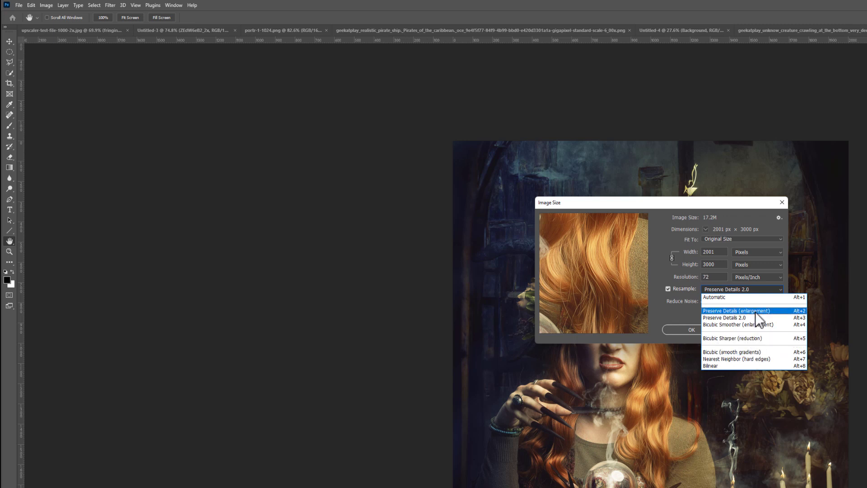
{"action": "left_click", "coordinate": [741, 205]}
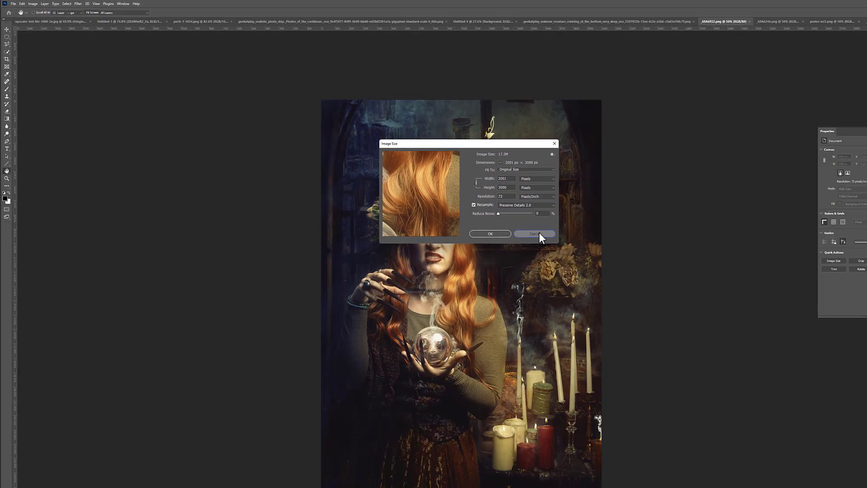
{"action": "left_click", "coordinate": [754, 329]}
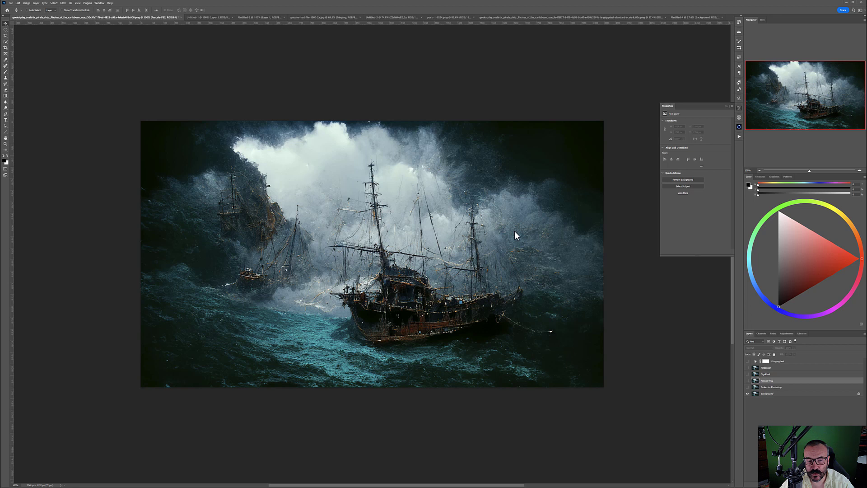
Check the pirate ship image's pixel dimensions in Image Size and cancel without resizing
{"action": "left_click", "coordinate": [26, 4]}
{"action": "left_click", "coordinate": [40, 37]}
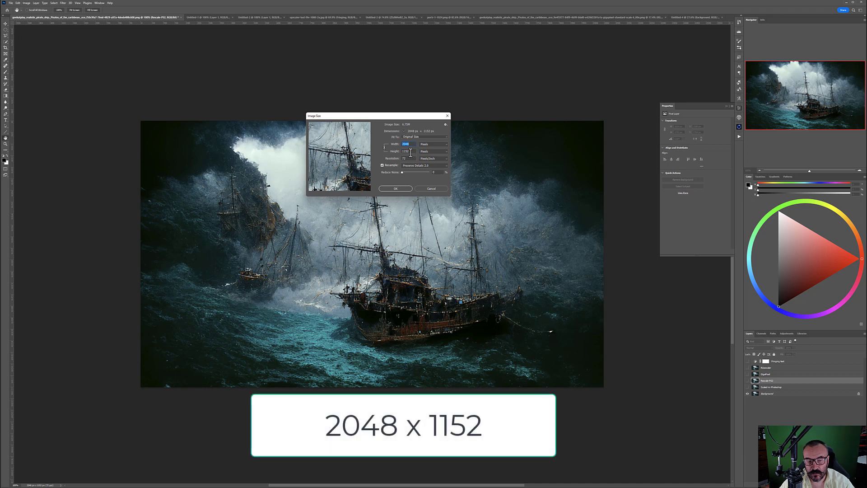
{"action": "left_click", "coordinate": [433, 190]}
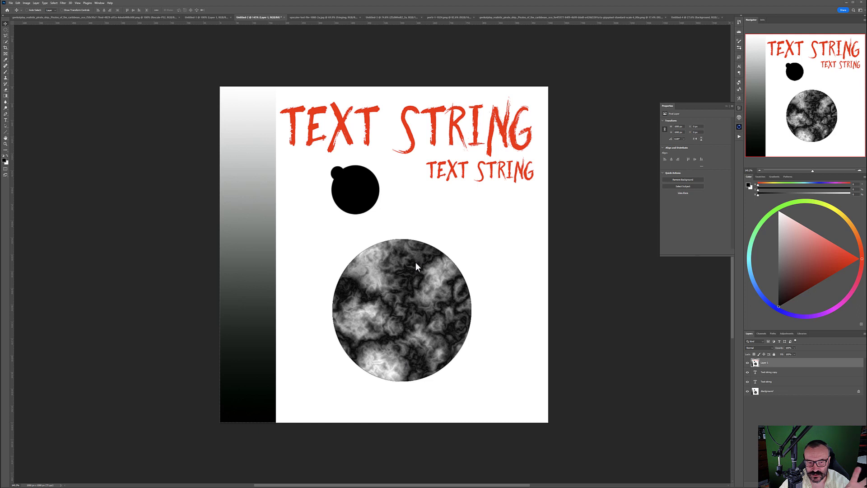
Switch to the portrait document of the seated red-haired woman holding a camera and look over the image
{"action": "key", "text": "ctrl+Tab"}
{"action": "key", "text": "ctrl+Tab"}
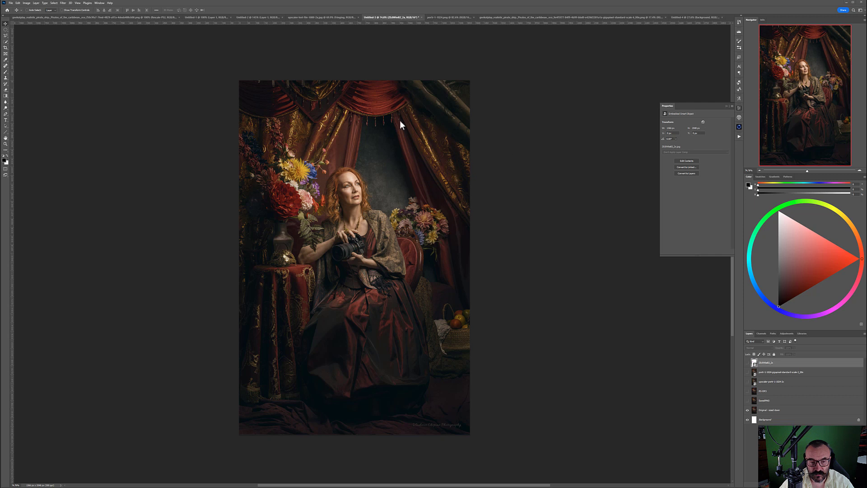
{"action": "scroll", "coordinate": [339, 186], "scroll_direction": "up", "scroll_amount": 8}
{"action": "scroll", "coordinate": [350, 176], "scroll_direction": "down", "scroll_amount": 7}
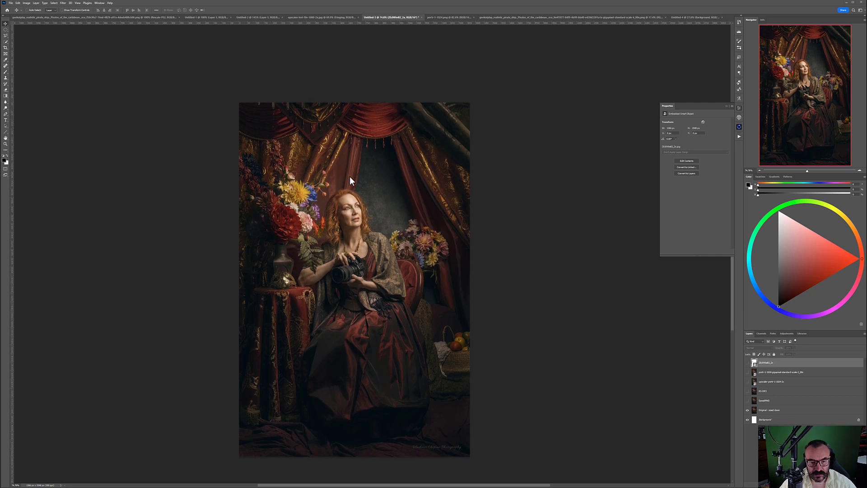
Check the seated woman portrait's pixel dimensions in Image Size, cancel without resizing, and select the sized-down original layer
{"action": "scroll", "coordinate": [352, 212], "scroll_direction": "up", "scroll_amount": 3}
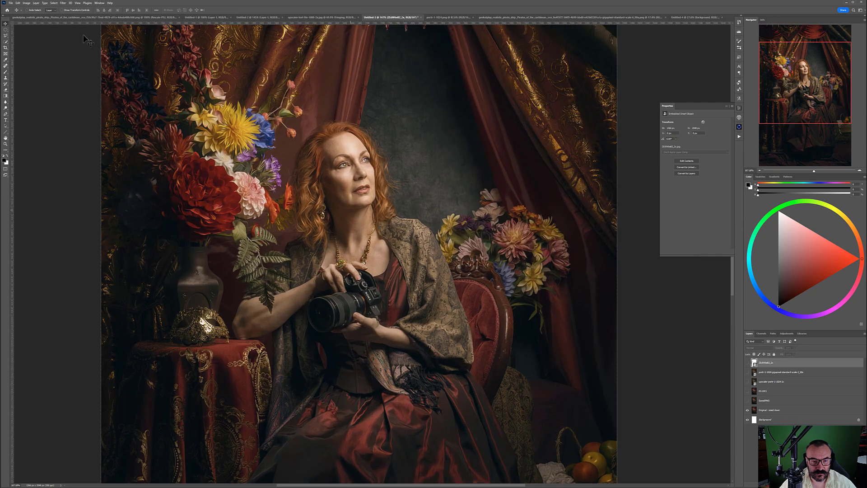
{"action": "left_click", "coordinate": [28, 4]}
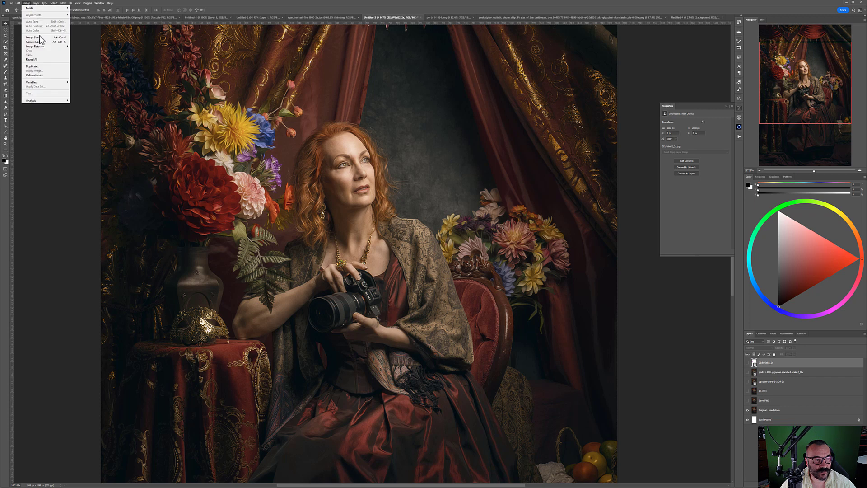
{"action": "left_click", "coordinate": [36, 38]}
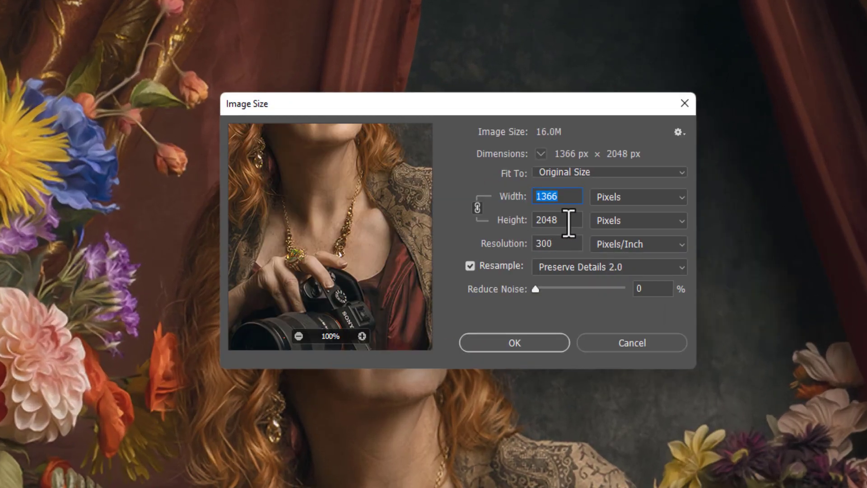
{"action": "left_click", "coordinate": [575, 221]}
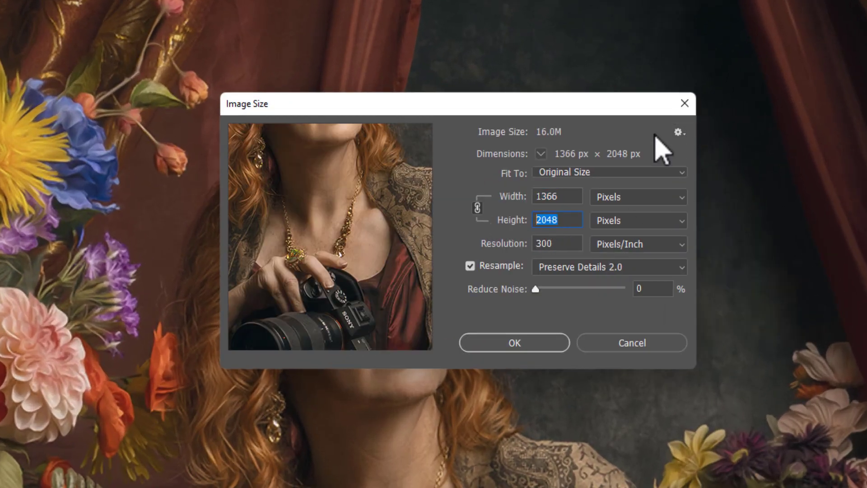
{"action": "left_click", "coordinate": [614, 340]}
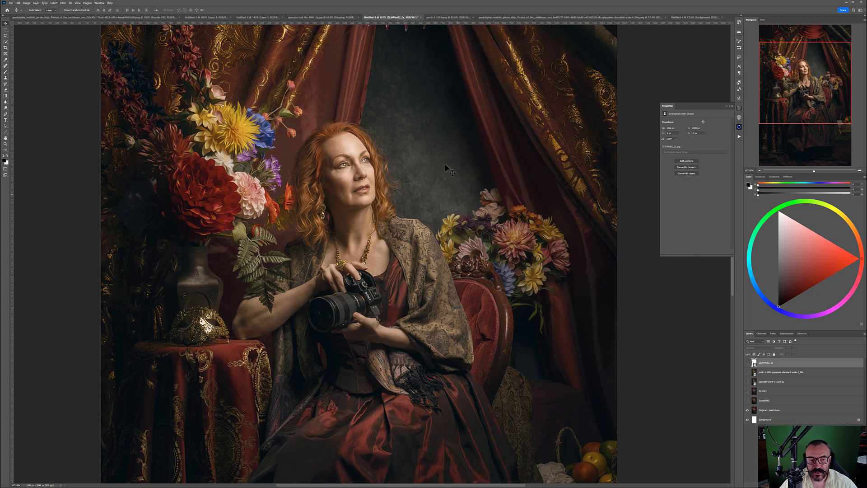
{"action": "left_click", "coordinate": [798, 413]}
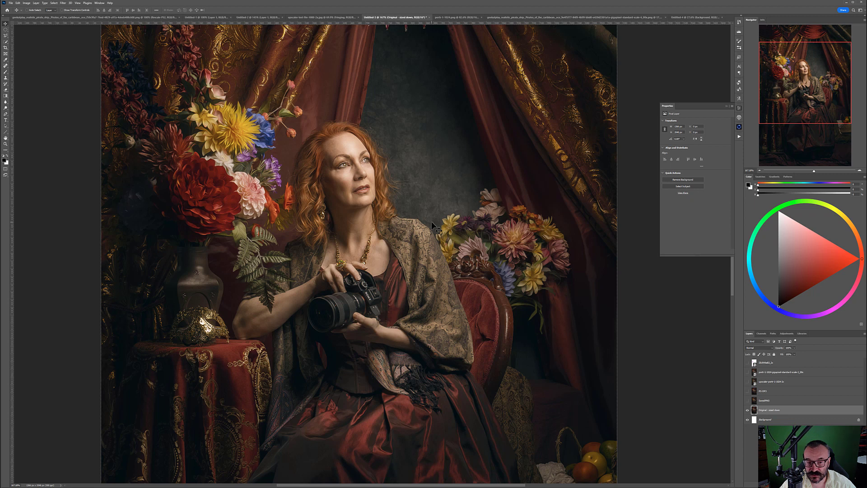
Switch to the golden-toned pirate ship document, check its pixel dimensions in Image Size, and cancel without resizing
{"action": "left_click", "coordinate": [39, 18]}
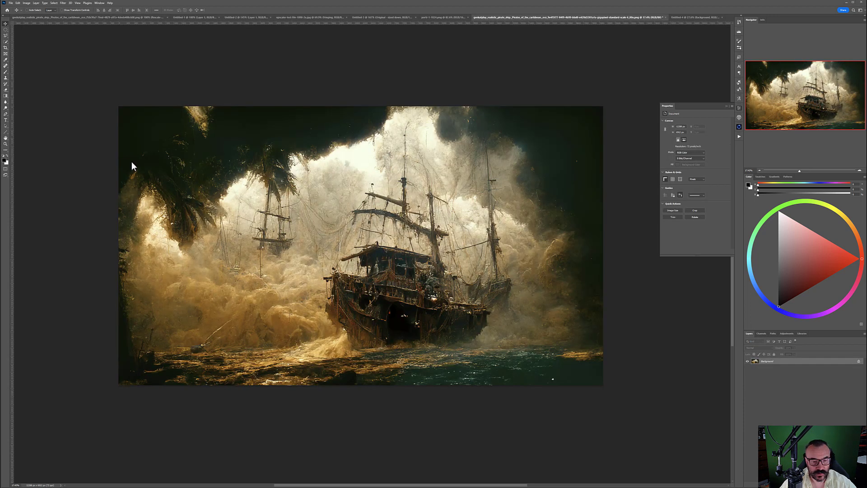
{"action": "left_click", "coordinate": [27, 3]}
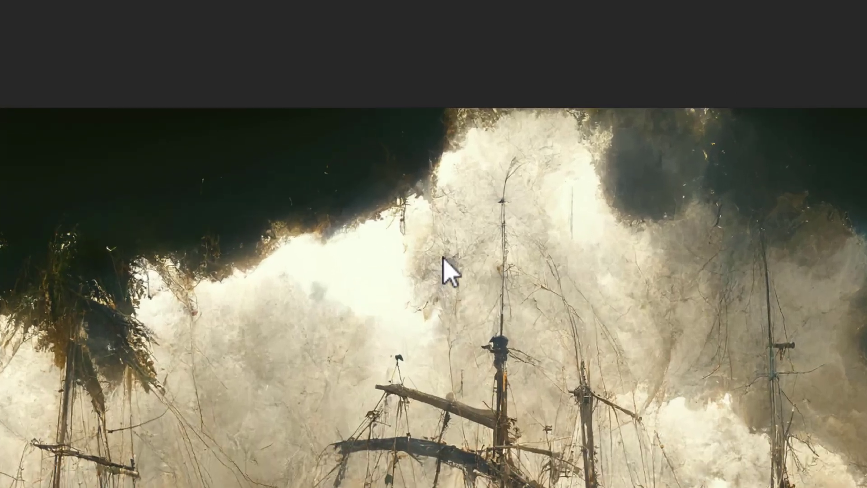
{"action": "key", "text": "ctrl+alt+i"}
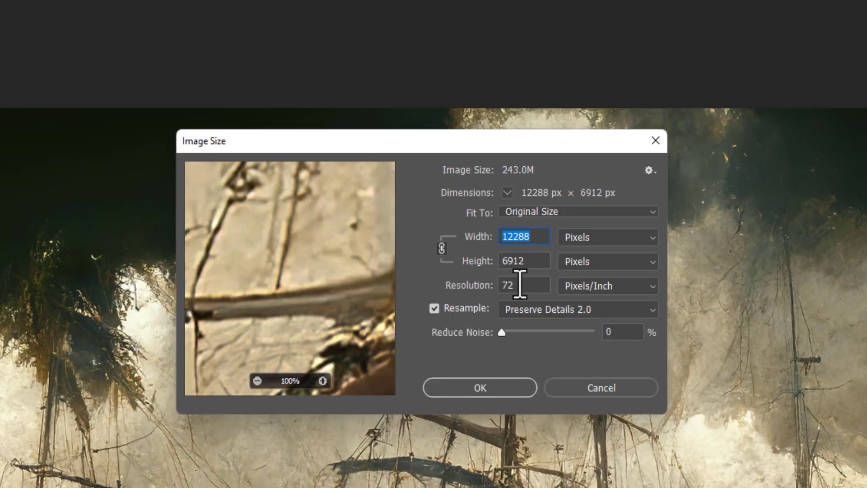
{"action": "left_click", "coordinate": [506, 237]}
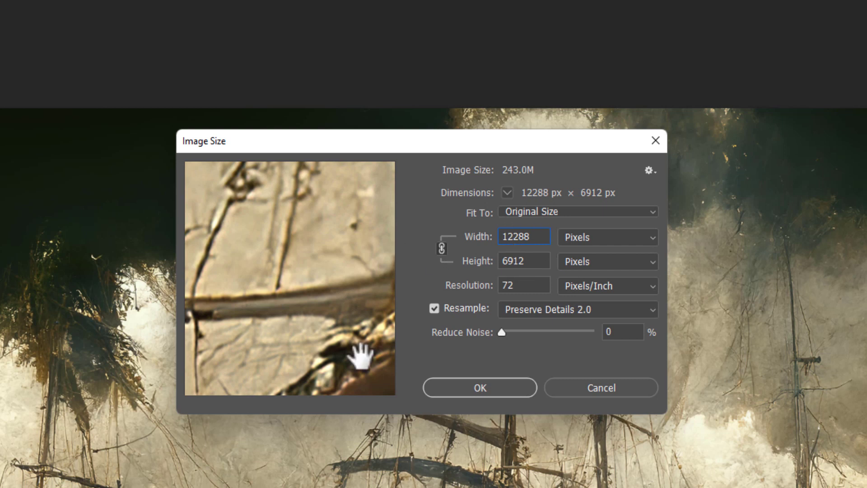
{"action": "left_click", "coordinate": [596, 388]}
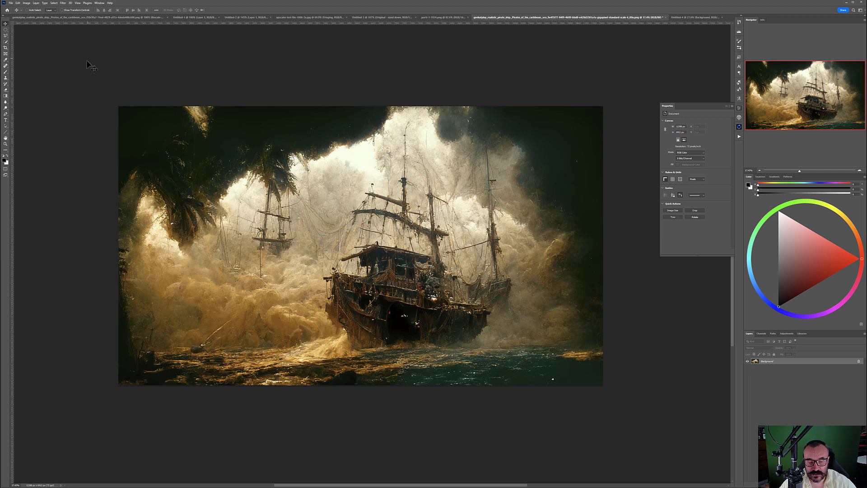
Switch to the dark stormy-sea pirate ship document, check its pixel dimensions in Image Size, and cancel without resizing
{"action": "left_click", "coordinate": [36, 17]}
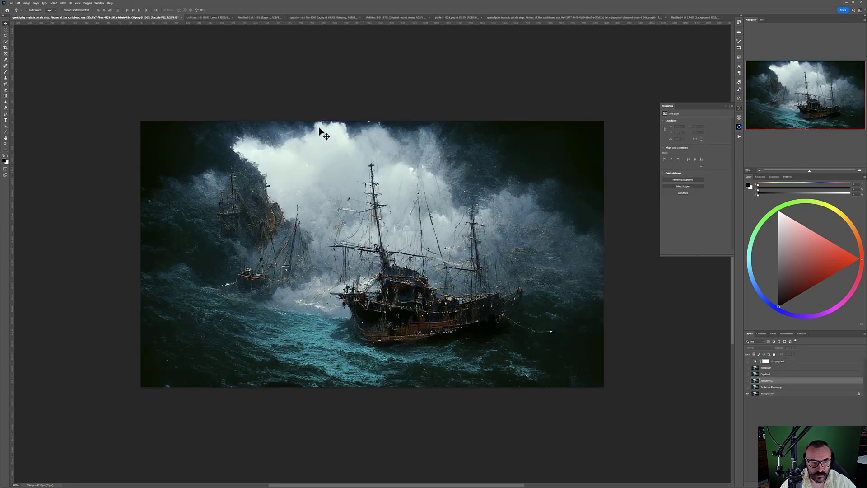
{"action": "left_click", "coordinate": [26, 3]}
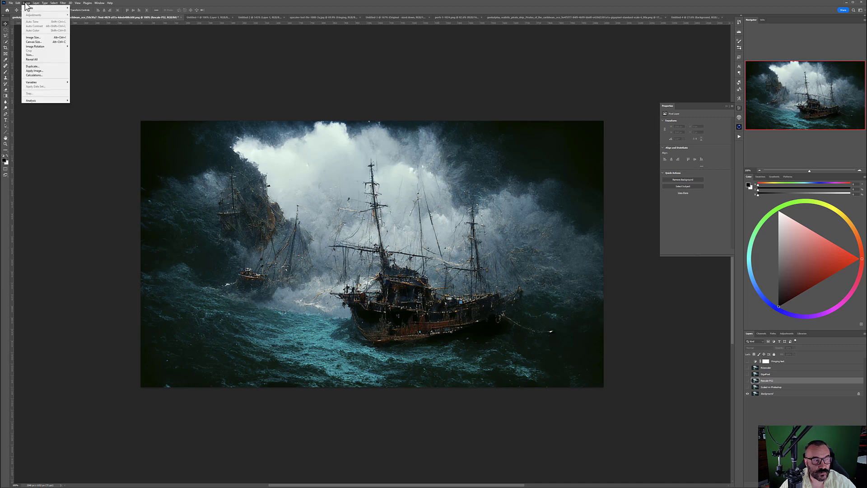
{"action": "left_click", "coordinate": [36, 34]}
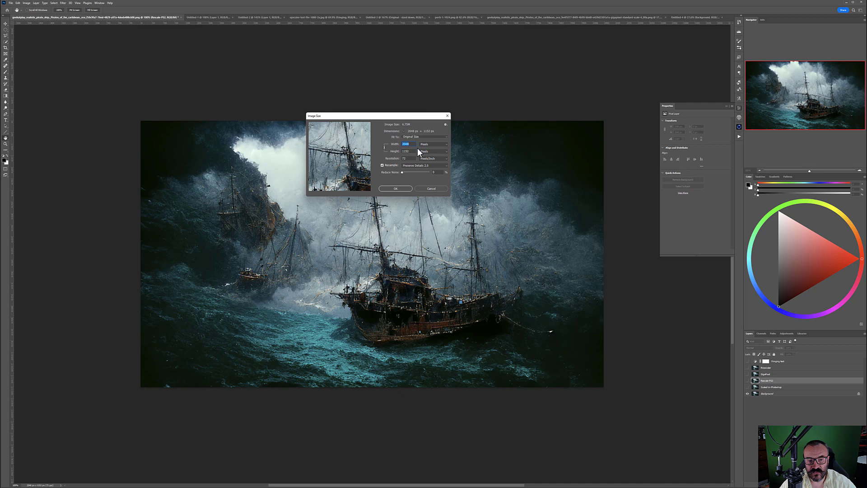
{"action": "left_click", "coordinate": [436, 190]}
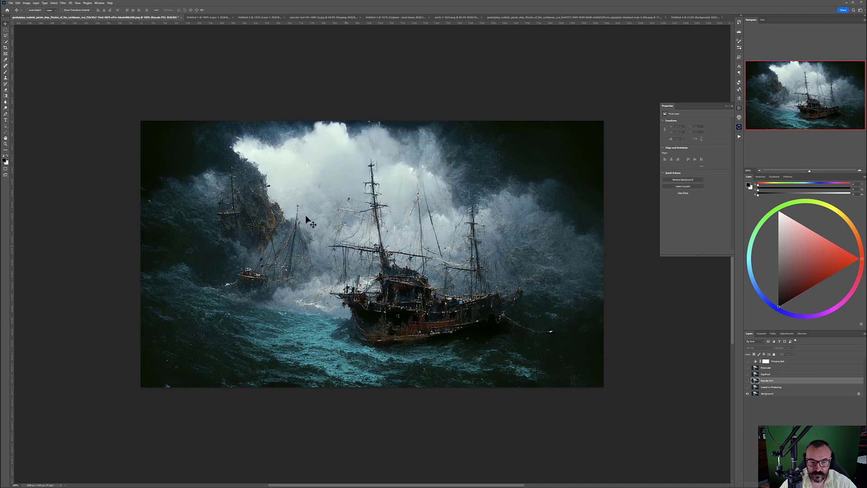
Examine the stormy pirate ship image up close, covering the masts, rigging, clouds and the smaller ship by the cliff
{"action": "left_click", "coordinate": [6, 144]}
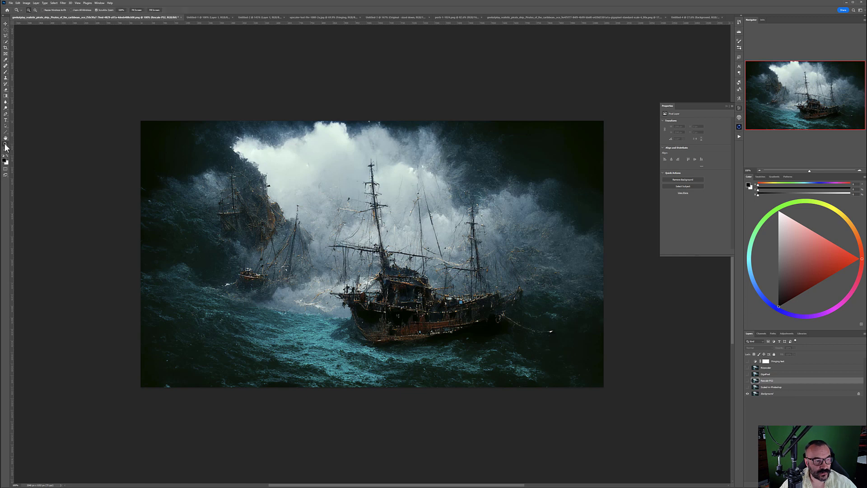
{"action": "left_click_drag", "start_coordinate": [382, 250], "coordinate": [441, 222]}
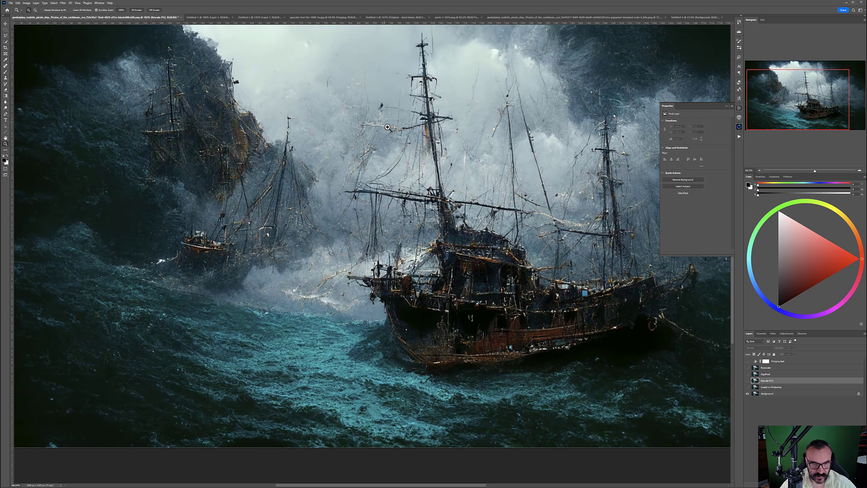
{"action": "left_click", "coordinate": [391, 132]}
{"action": "left_click_drag", "start_coordinate": [393, 134], "coordinate": [395, 135]}
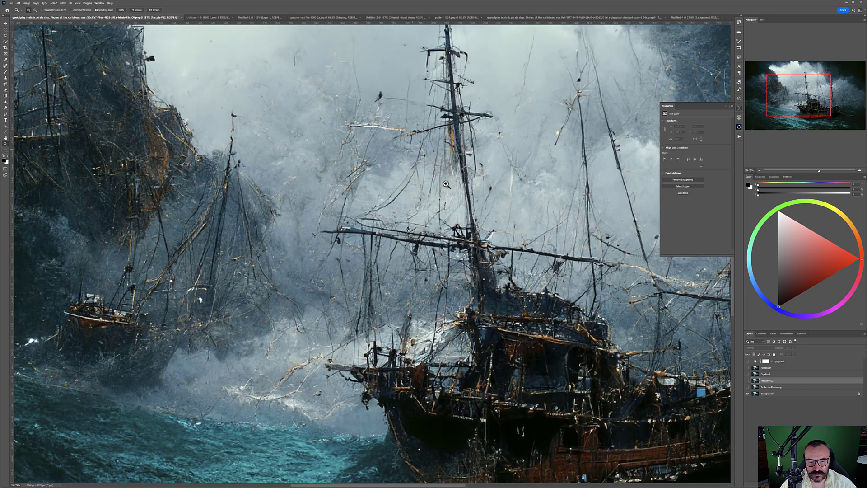
{"action": "left_click_drag", "start_coordinate": [486, 206], "coordinate": [512, 355]}
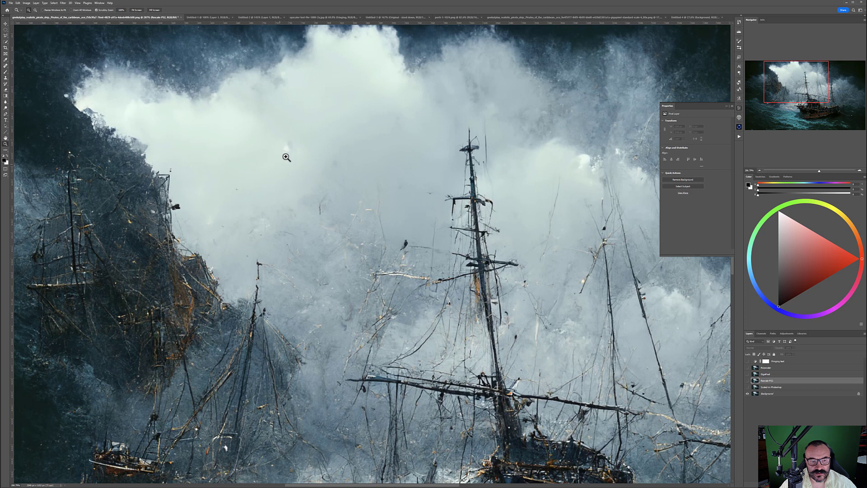
{"action": "left_click_drag", "start_coordinate": [250, 188], "coordinate": [338, 157]}
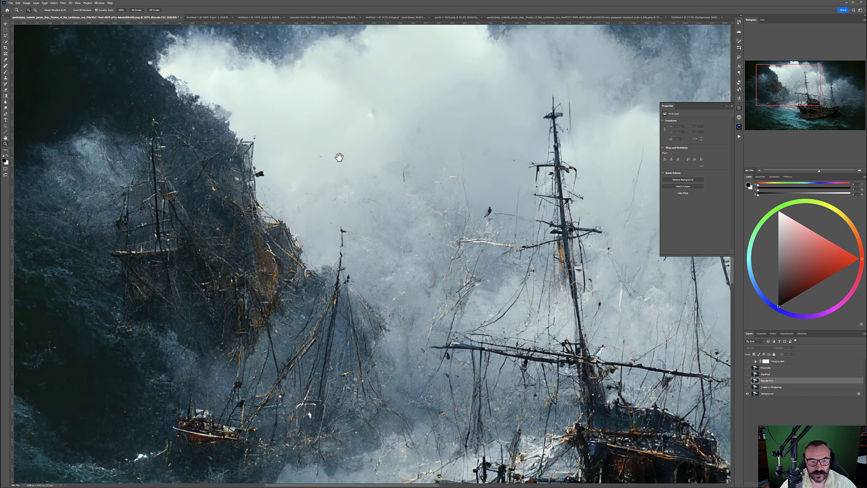
{"action": "left_click_drag", "start_coordinate": [539, 260], "coordinate": [424, 207]}
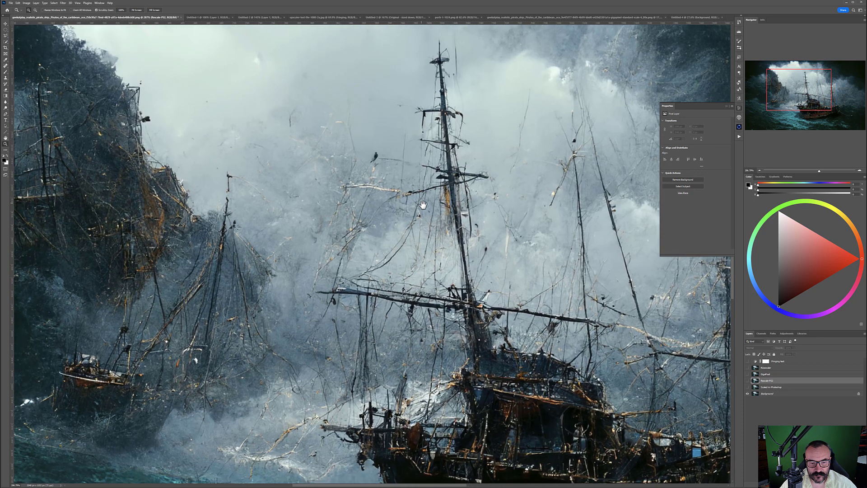
Select the Scaled-in-Photoshop layer and toggle its visibility to compare it with the Background layer, leaving it shown
{"action": "left_click", "coordinate": [777, 387]}
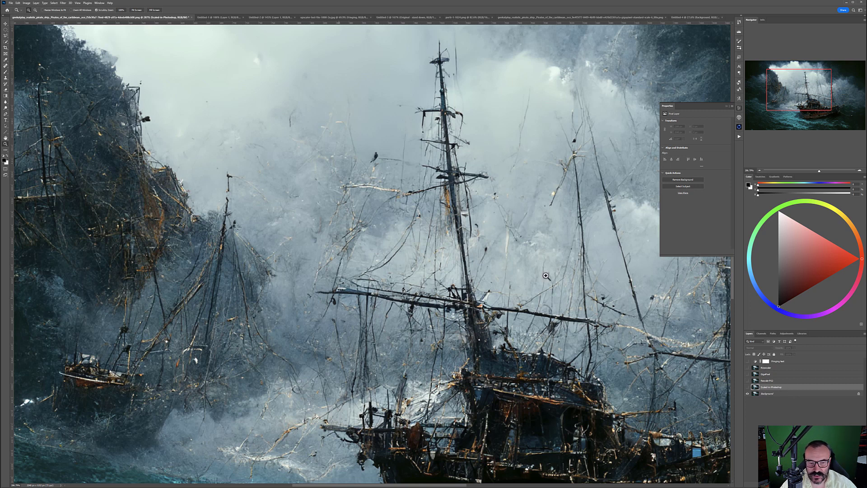
{"action": "left_click", "coordinate": [747, 388]}
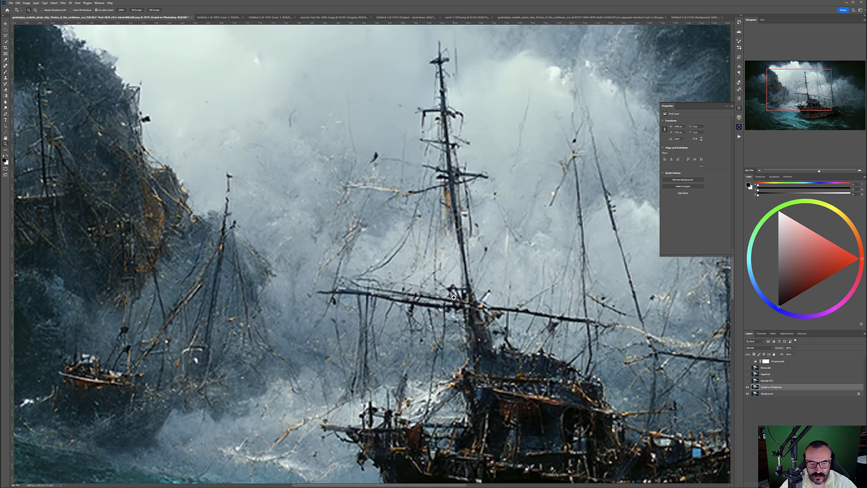
{"action": "left_click", "coordinate": [747, 387]}
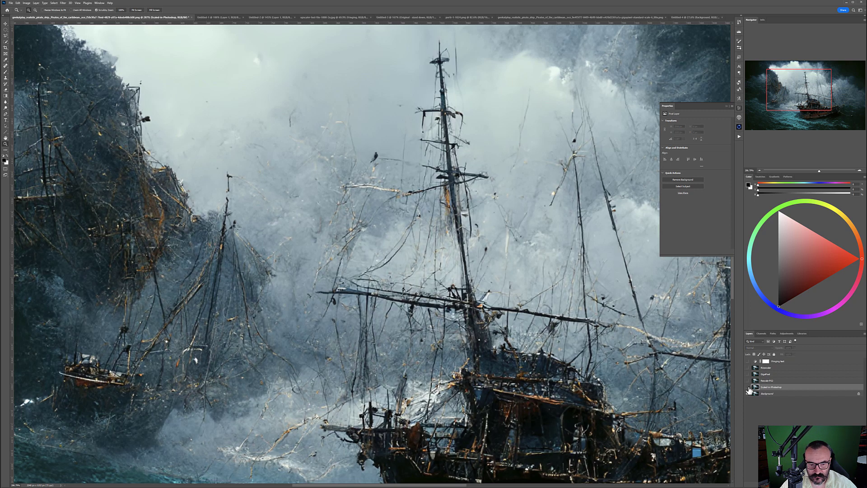
{"action": "left_click", "coordinate": [747, 387]}
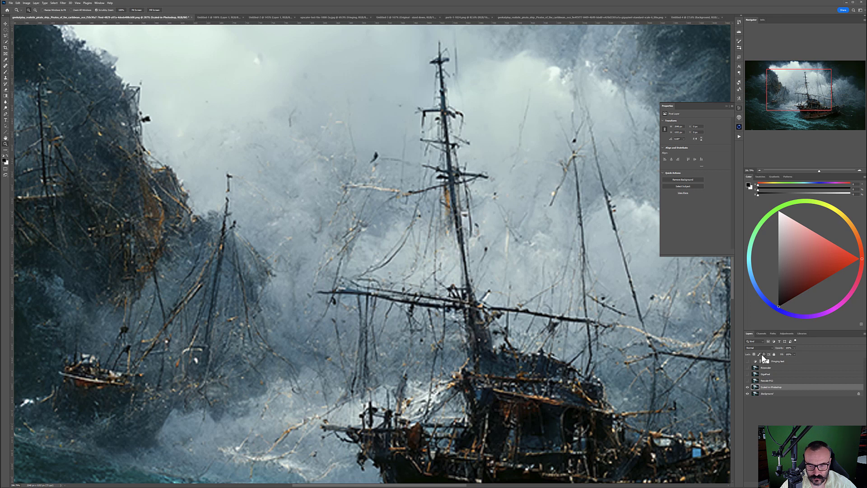
{"action": "left_click", "coordinate": [748, 387]}
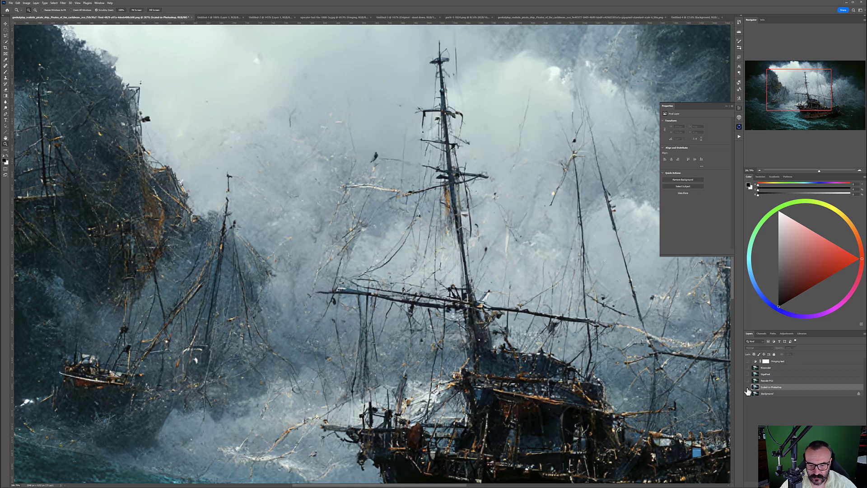
{"action": "left_click", "coordinate": [748, 388]}
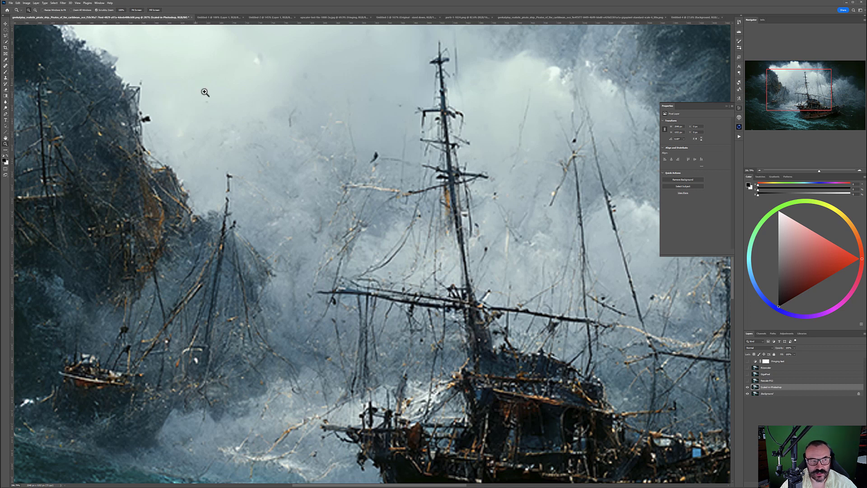
Recheck the stormy pirate ship document's dimensions in Image Size and cancel without resizing
{"action": "left_click", "coordinate": [27, 2]}
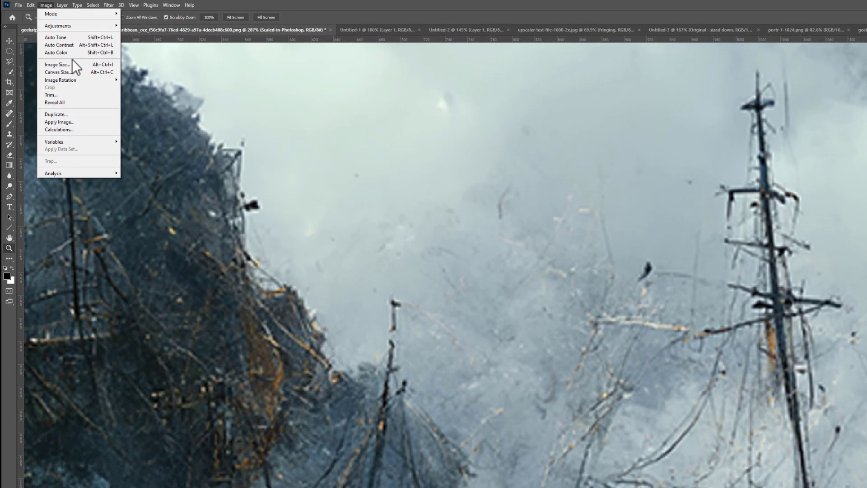
{"action": "left_click", "coordinate": [43, 38]}
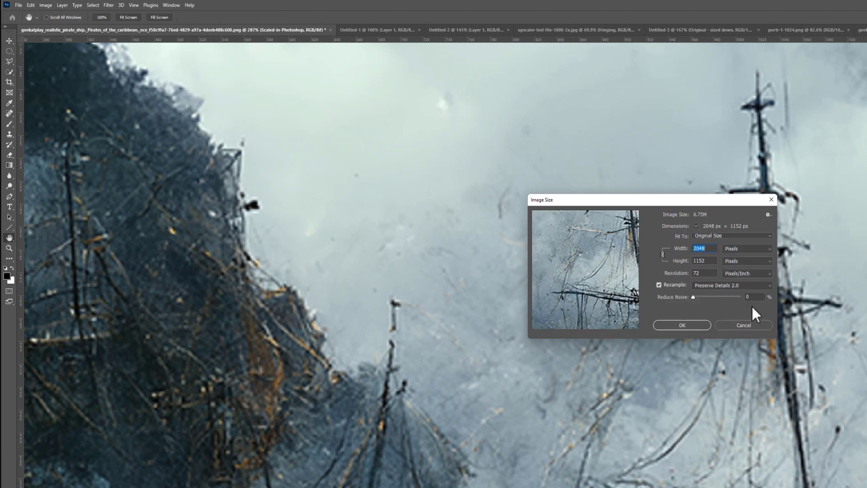
{"action": "left_click", "coordinate": [747, 325]}
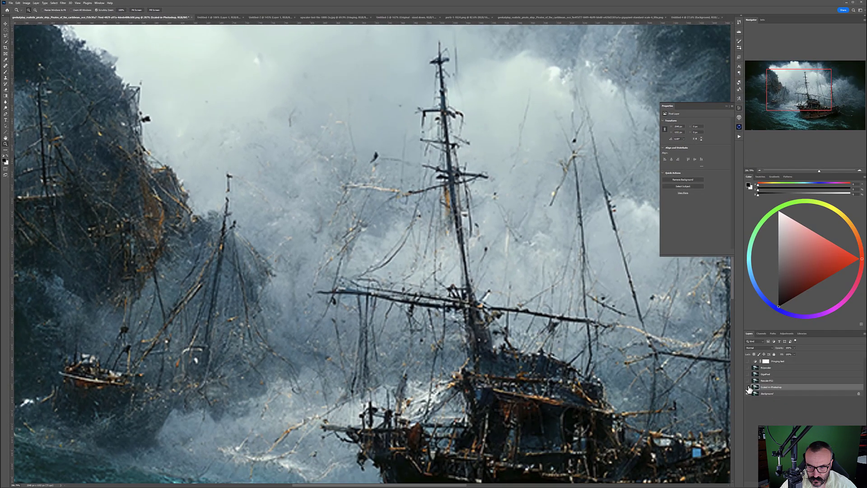
Hide the Scaled-in-Photoshop layer and toggle the layer directly above it to compare that upscale with the Background
{"action": "left_click", "coordinate": [748, 387]}
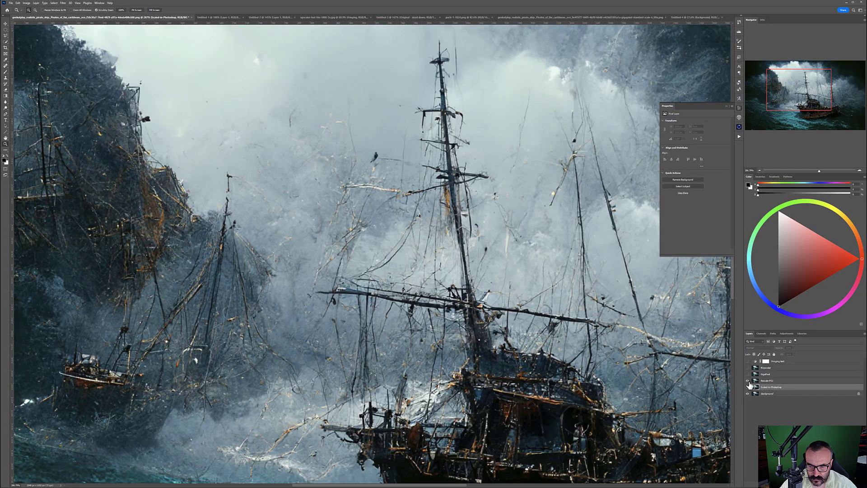
{"action": "left_click", "coordinate": [747, 380]}
{"action": "left_click", "coordinate": [749, 381]}
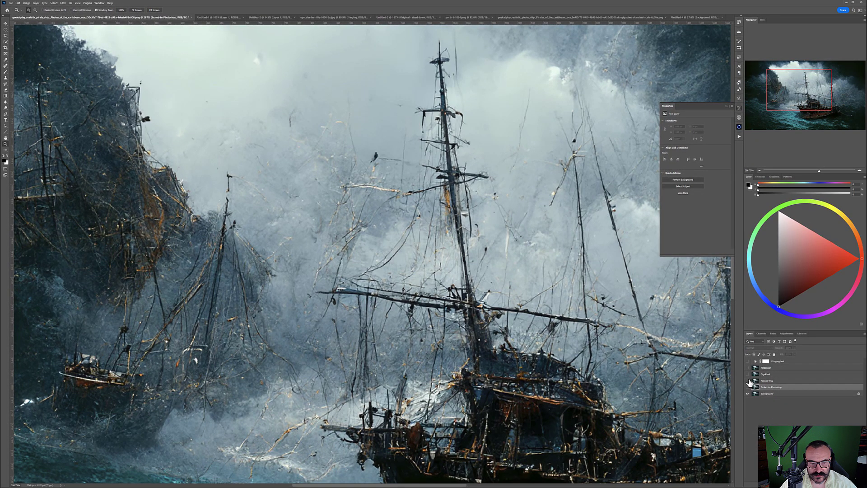
{"action": "left_click", "coordinate": [748, 382]}
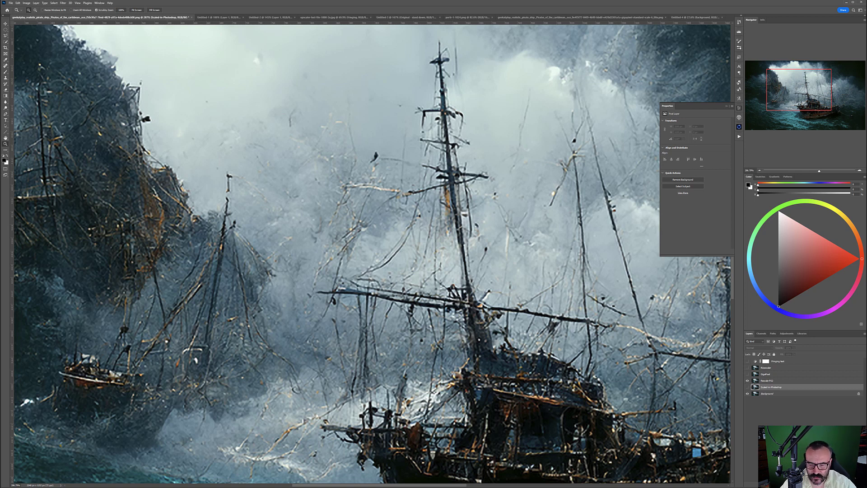
{"action": "left_click", "coordinate": [748, 381]}
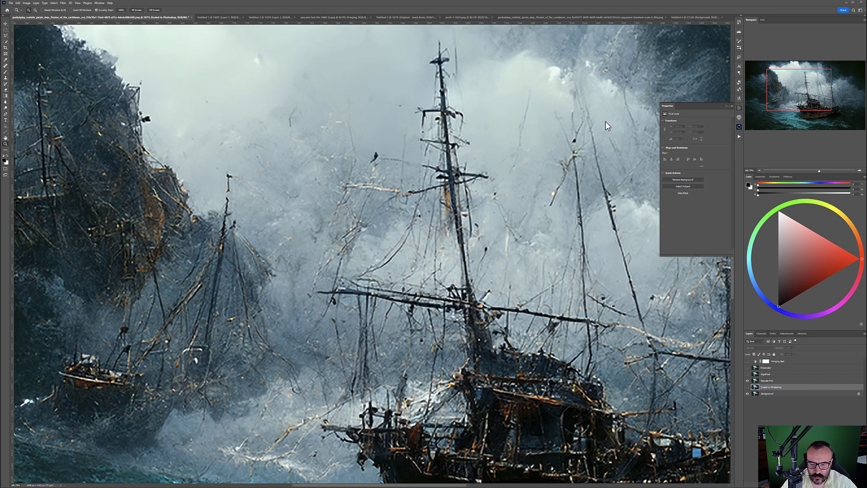
Hide the upscaled layer above Scaled-in-Photoshop so only the Background shows, and select the GigaPixel layer
{"action": "left_click", "coordinate": [747, 386]}
{"action": "key", "text": "alt+bracketright"}
{"action": "key", "text": "alt+bracketright"}
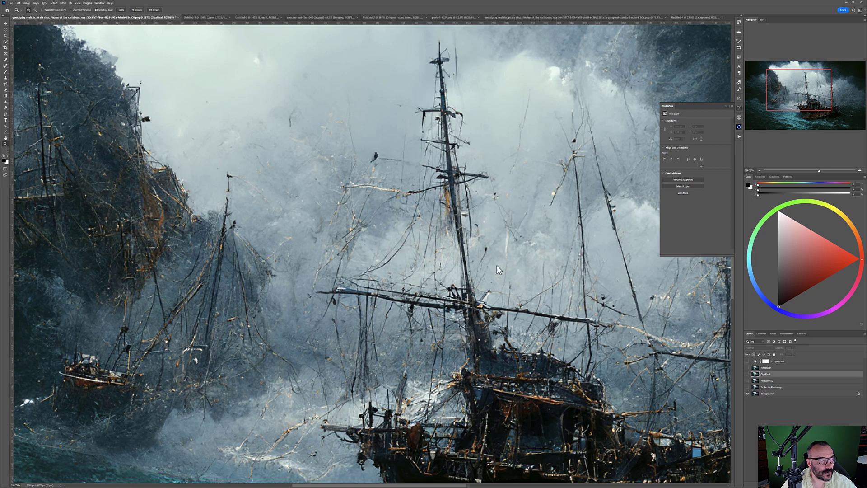
Toggle the GigaPixel layer repeatedly to compare it with the Background on the pirate ship image, leaving GigaPixel shown
{"action": "left_click", "coordinate": [748, 374]}
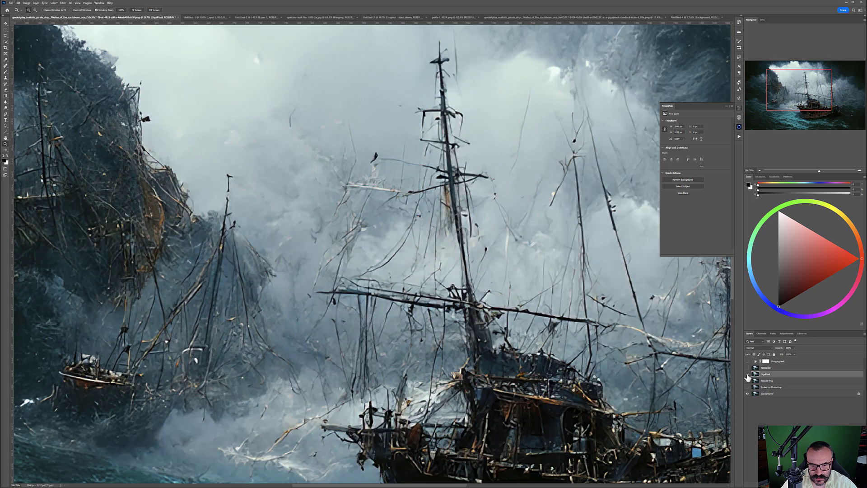
{"action": "left_click", "coordinate": [748, 374]}
{"action": "left_click", "coordinate": [748, 374]}
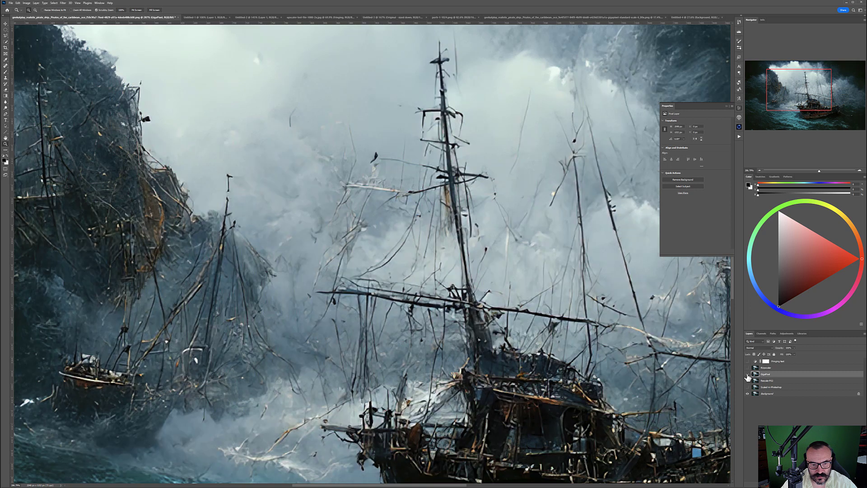
{"action": "left_click", "coordinate": [748, 375]}
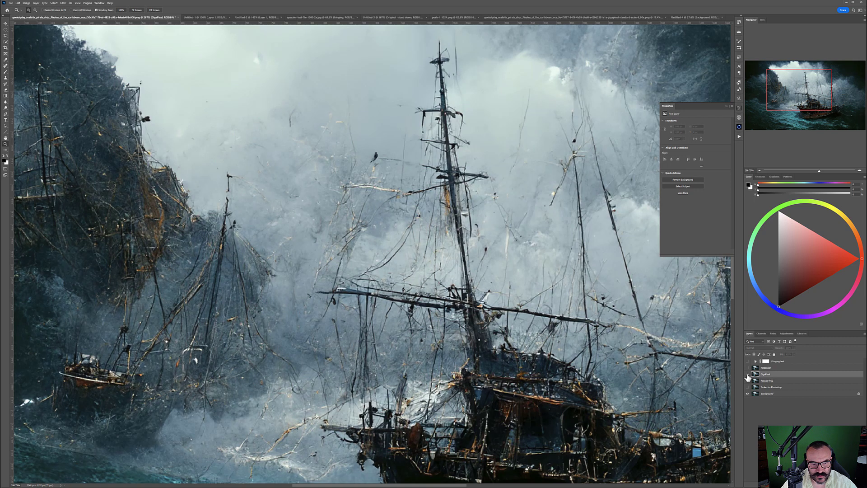
{"action": "left_click", "coordinate": [748, 375]}
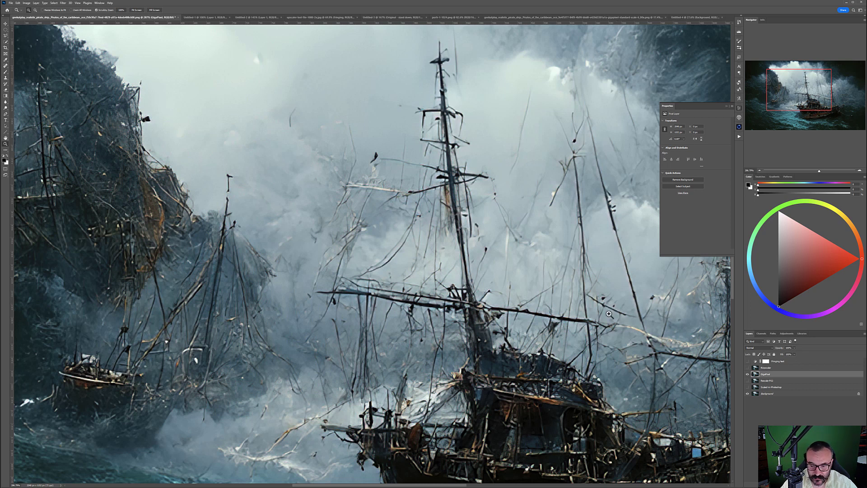
{"action": "left_click", "coordinate": [748, 374]}
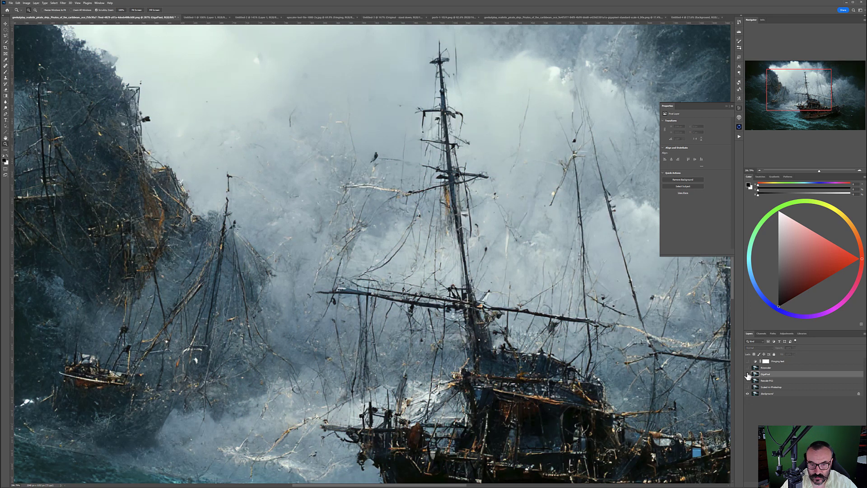
{"action": "left_click", "coordinate": [748, 374]}
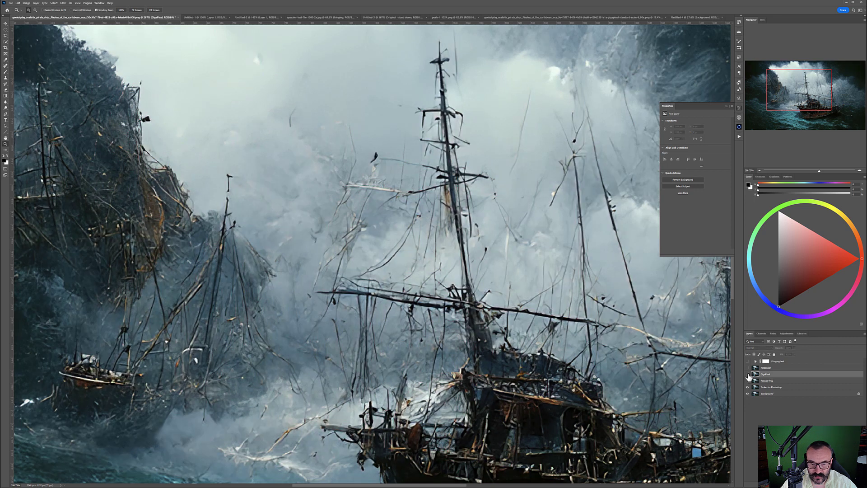
Toggle the GigaPixel layer over the Scaled-in-Photoshop layer to compare the two upscales
{"action": "left_click", "coordinate": [747, 374]}
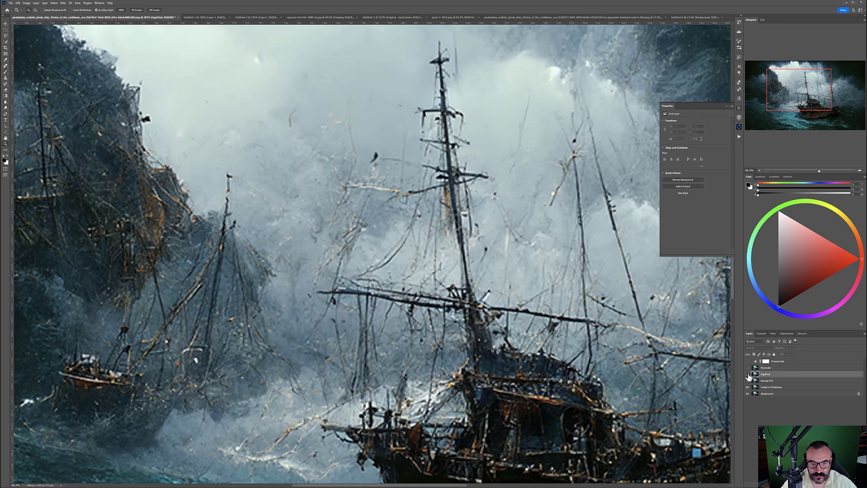
{"action": "left_click", "coordinate": [748, 375]}
{"action": "left_click", "coordinate": [748, 374]}
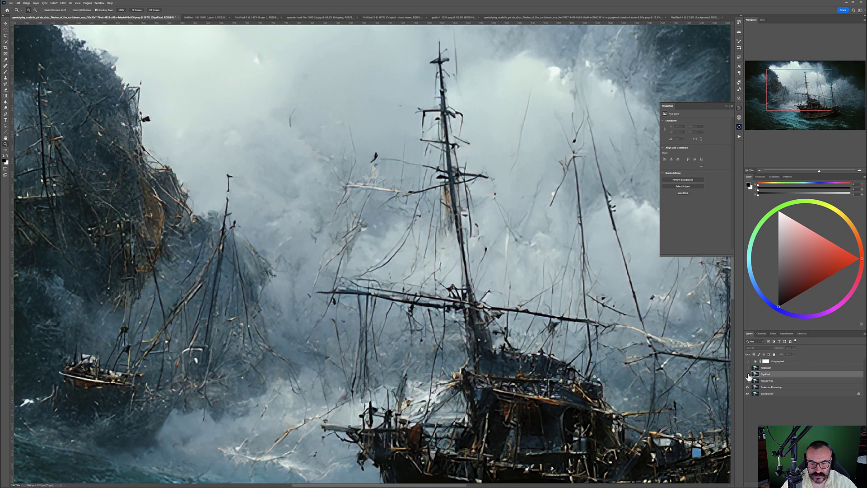
Compare GigaPixel with the upscaled layer directly beneath it by toggling its visibility, leaving GigaPixel hidden
{"action": "left_click", "coordinate": [748, 375]}
{"action": "left_click", "coordinate": [747, 375]}
{"action": "left_click", "coordinate": [747, 375]}
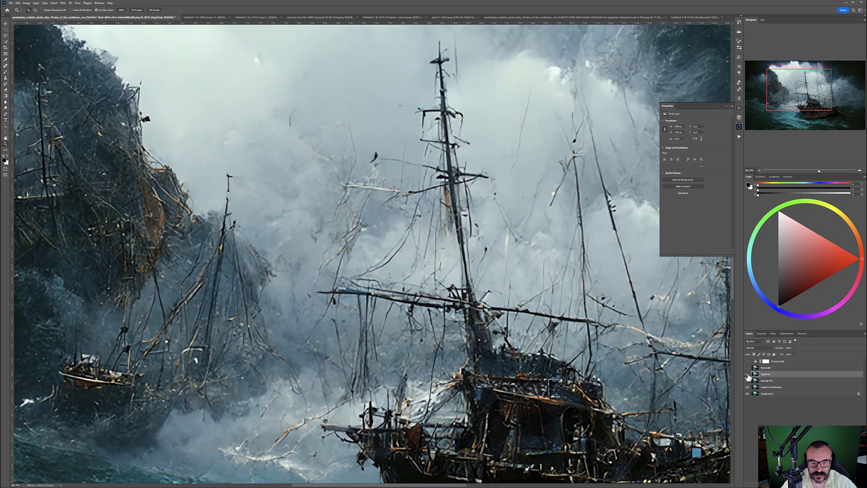
{"action": "left_click", "coordinate": [748, 375]}
{"action": "left_click", "coordinate": [748, 375]}
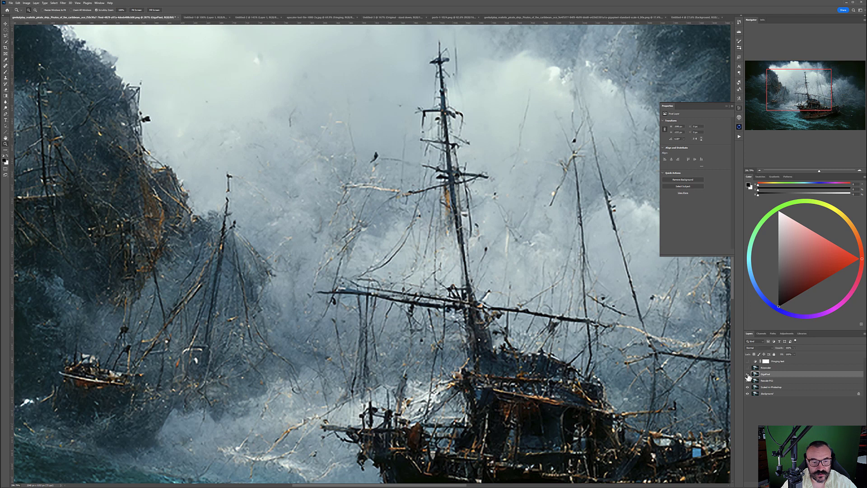
{"action": "left_click", "coordinate": [747, 375]}
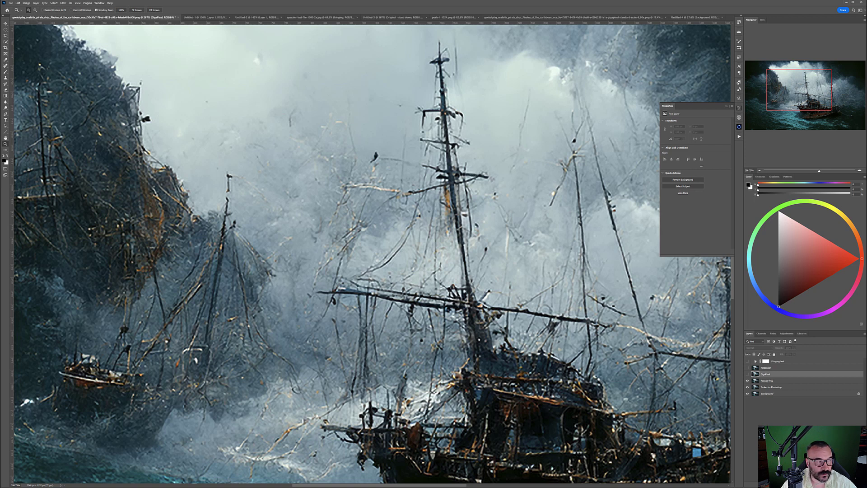
Show the upscaled layer directly above GigaPixel, view the Stockphotos Upscaler page in the browser, and return to Photoshop
{"action": "left_click", "coordinate": [748, 367]}
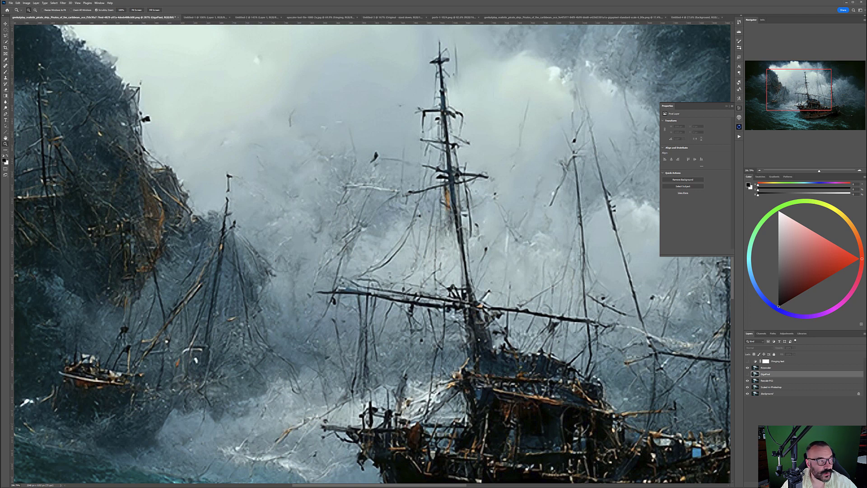
{"action": "key", "text": "alt+Tab"}
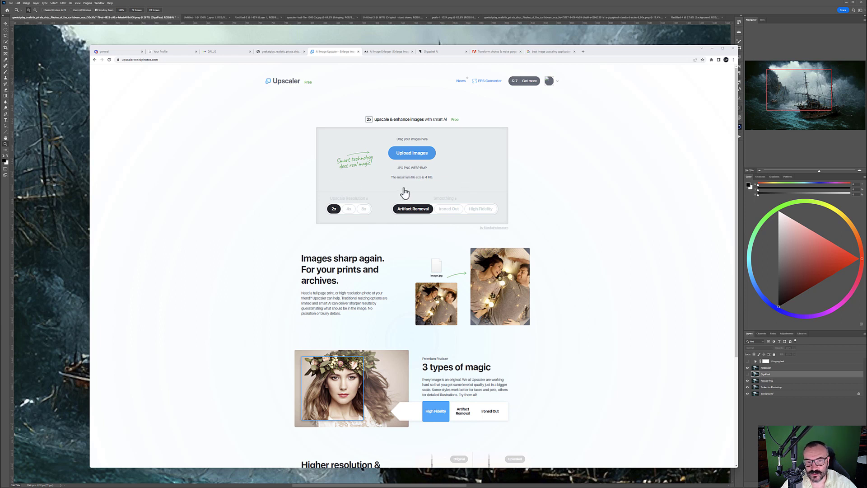
{"action": "left_click", "coordinate": [459, 4]}
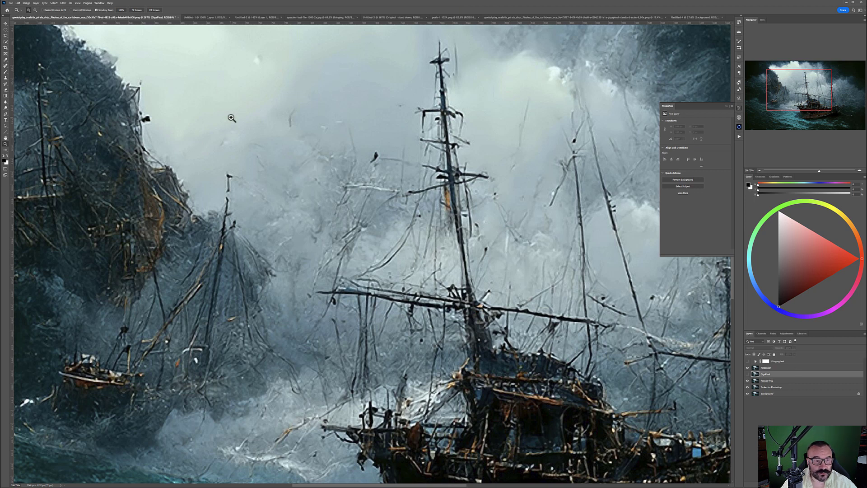
Enable the fringing test adjustment over the bright clouds and compare the topmost upscaled layer with GigaPixel by toggling visibility
{"action": "left_click_drag", "start_coordinate": [200, 70], "coordinate": [242, 164]}
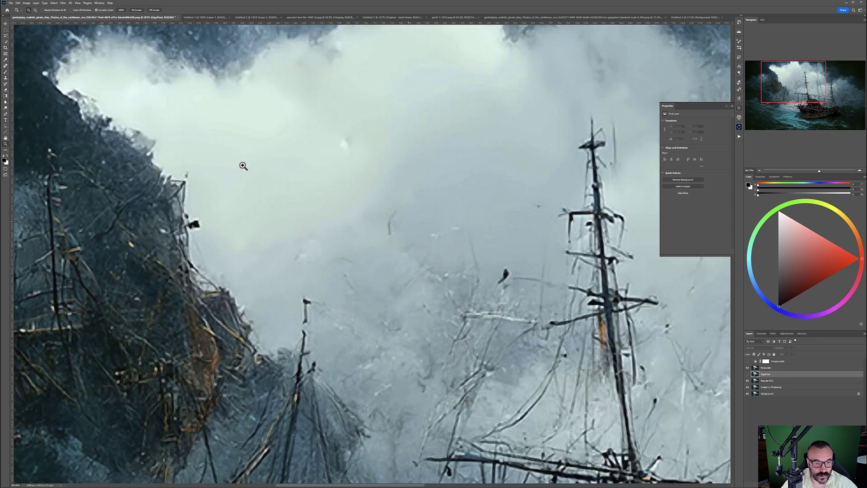
{"action": "left_click", "coordinate": [748, 361]}
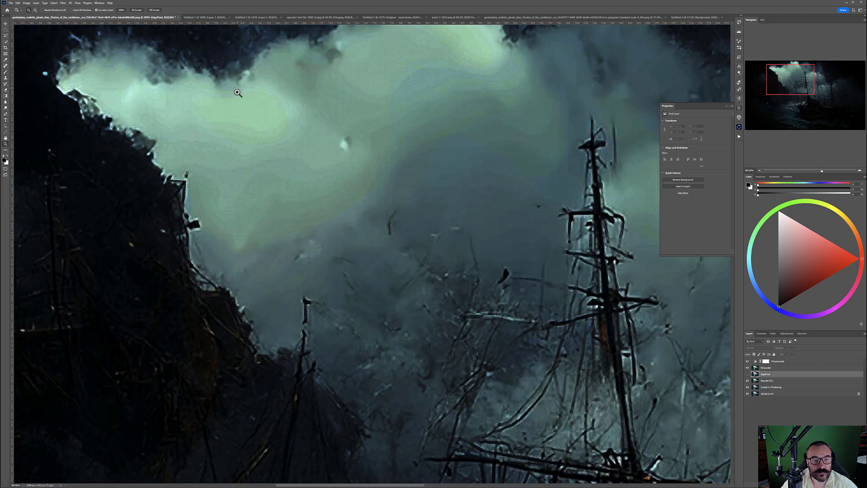
{"action": "left_click", "coordinate": [747, 373]}
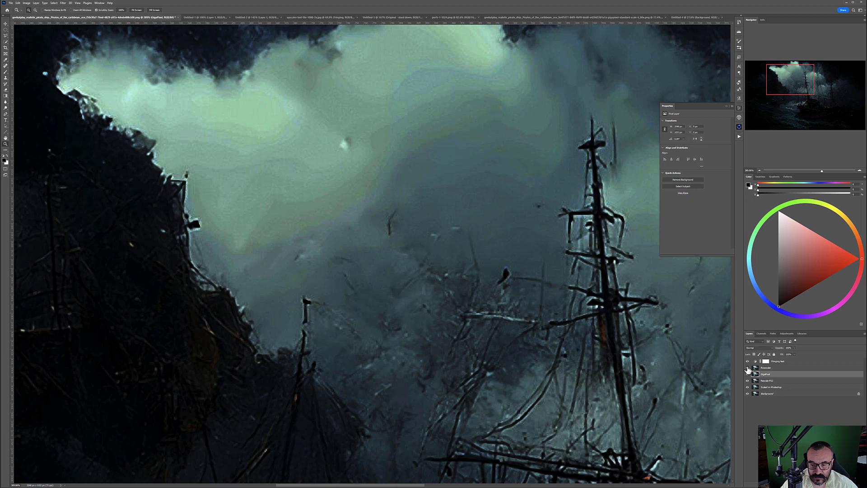
{"action": "left_click", "coordinate": [747, 372]}
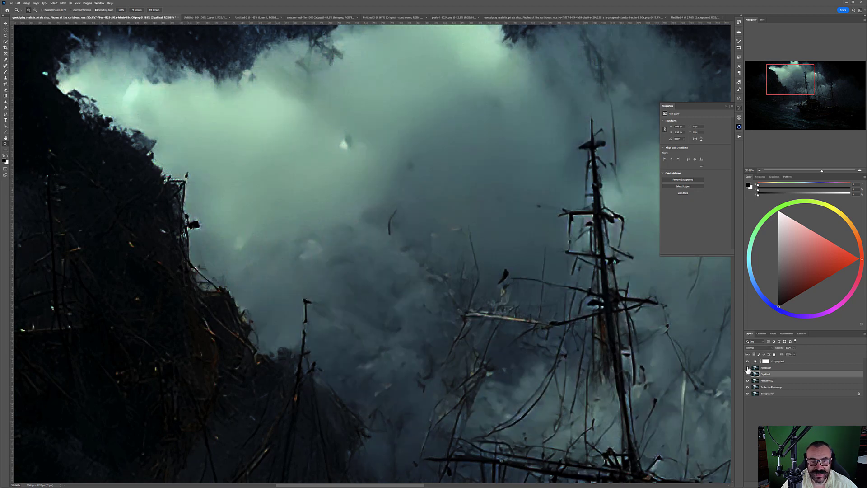
{"action": "left_click", "coordinate": [747, 374]}
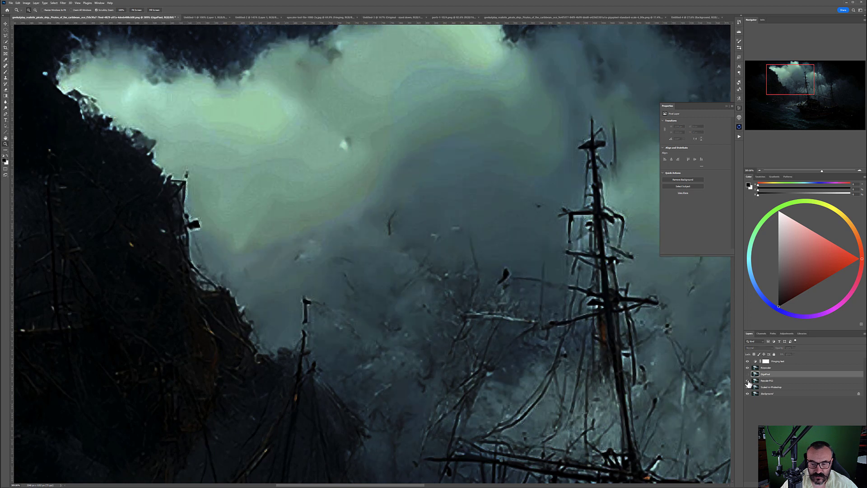
Compare the topmost upscale with the lower upscaled layers under the fringing test, leaving the topmost upscale and Scaled-in-Photoshop shown
{"action": "left_click", "coordinate": [748, 374]}
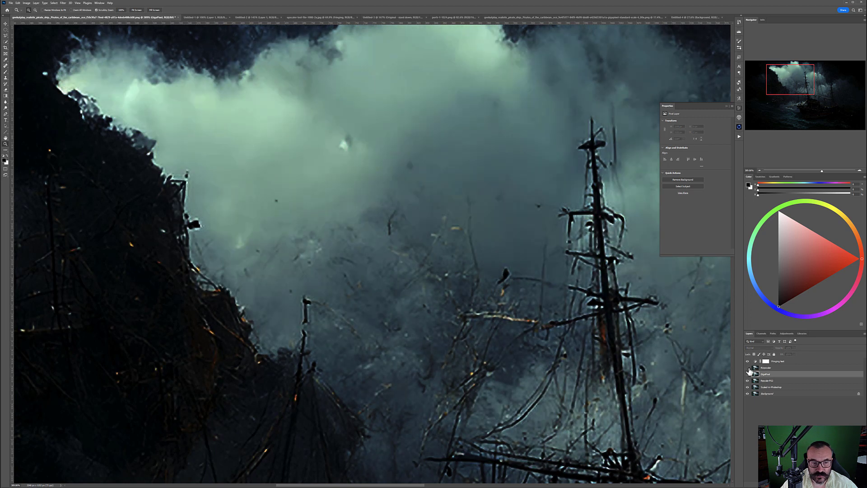
{"action": "left_click", "coordinate": [748, 373]}
{"action": "left_click", "coordinate": [748, 373]}
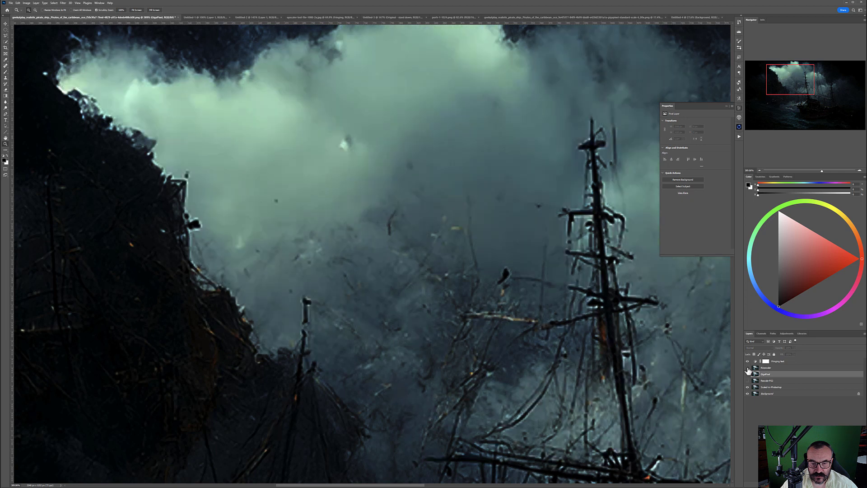
{"action": "left_click", "coordinate": [748, 373]}
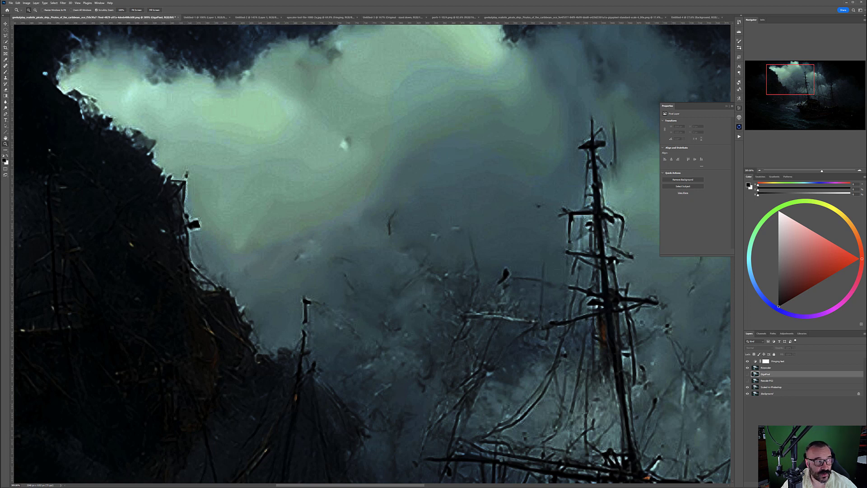
Switch to the browser, examine the Stockphotos.com entry in the image upscaling application search results, and return to Photoshop
{"action": "key", "text": "alt+Tab"}
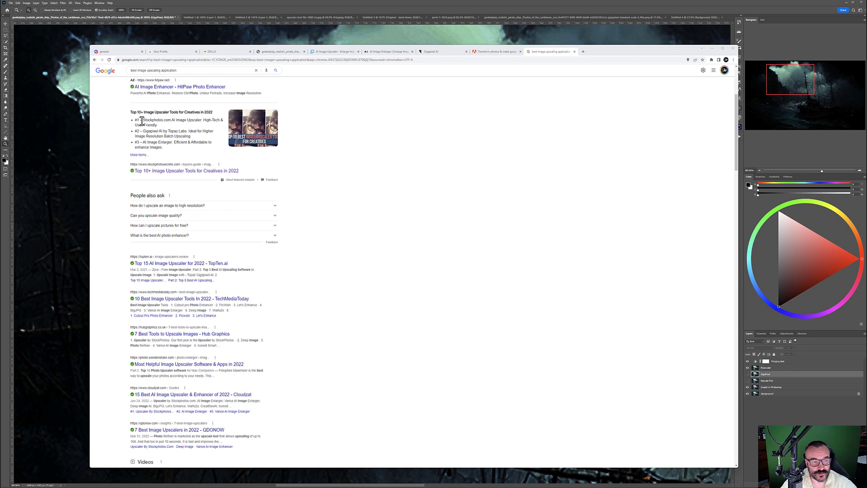
{"action": "left_click_drag", "start_coordinate": [147, 120], "coordinate": [193, 121]}
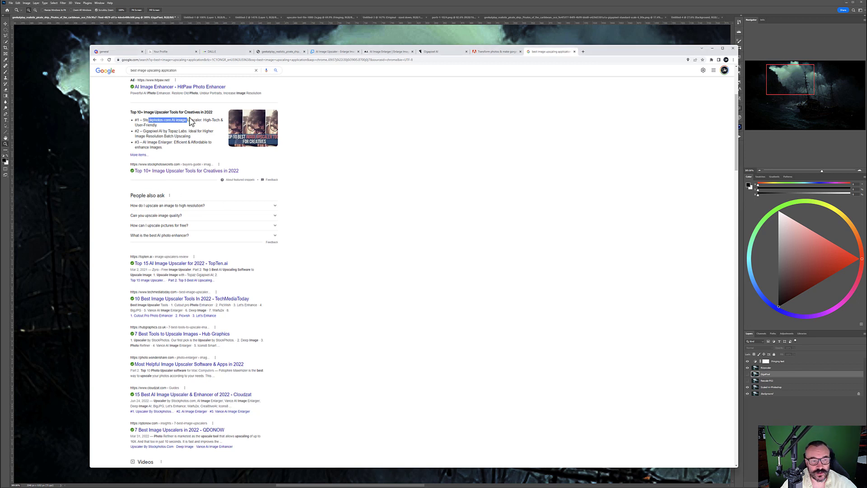
{"action": "left_click", "coordinate": [190, 122]}
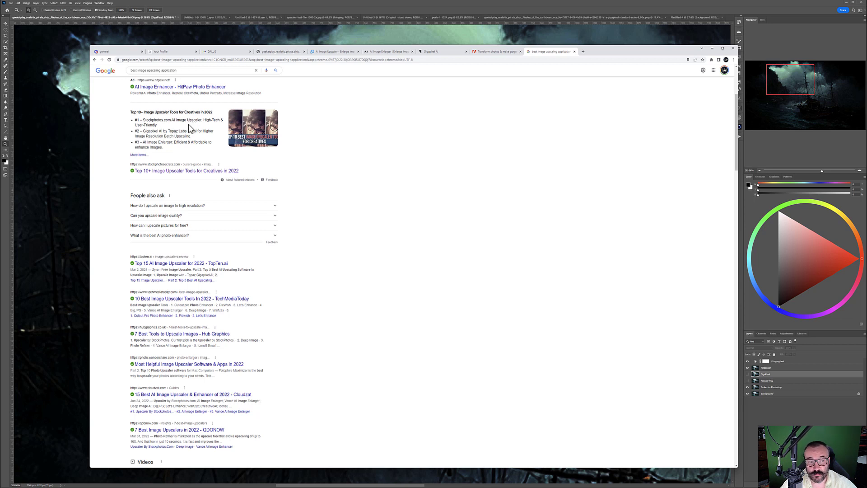
{"action": "left_click", "coordinate": [327, 4]}
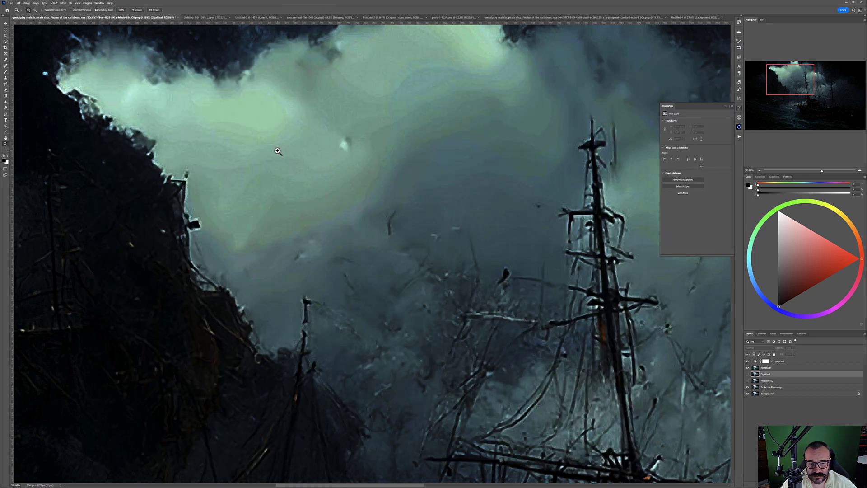
Hide the fringing test adjustment and the upscaled layer above GigaPixel so Scaled-in-Photoshop shows across the ship scene
{"action": "scroll", "coordinate": [240, 144], "scroll_direction": "down", "scroll_amount": 3}
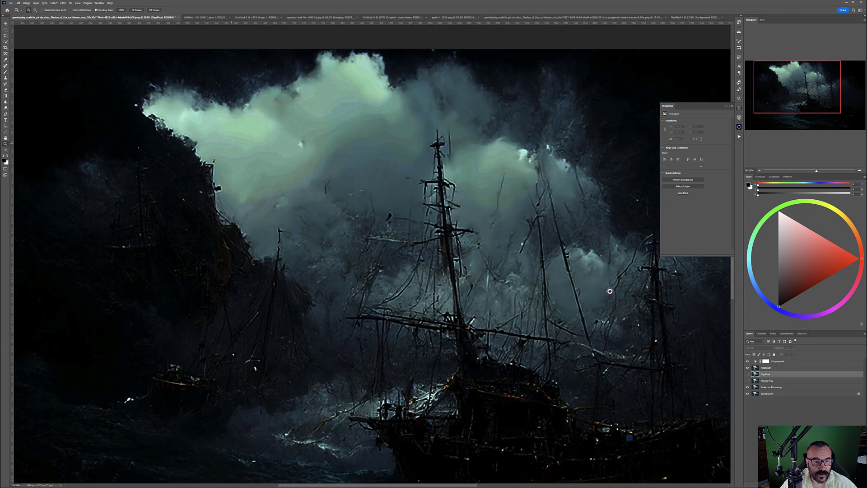
{"action": "left_click", "coordinate": [748, 368]}
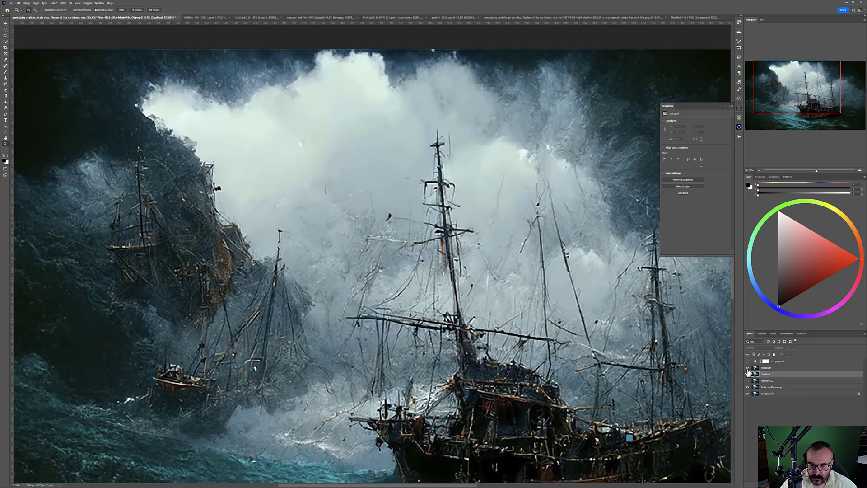
{"action": "left_click", "coordinate": [747, 374]}
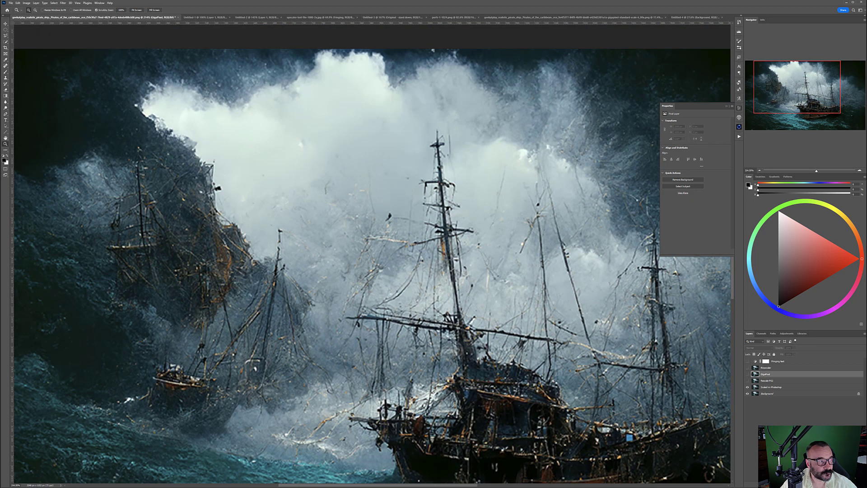
Switch to the upscaler-test-file-1000-2x.jpg document, check its dimensions in Image Size, and cancel without resizing
{"action": "key", "text": "ctrl+Tab"}
{"action": "key", "text": "ctrl+Tab"}
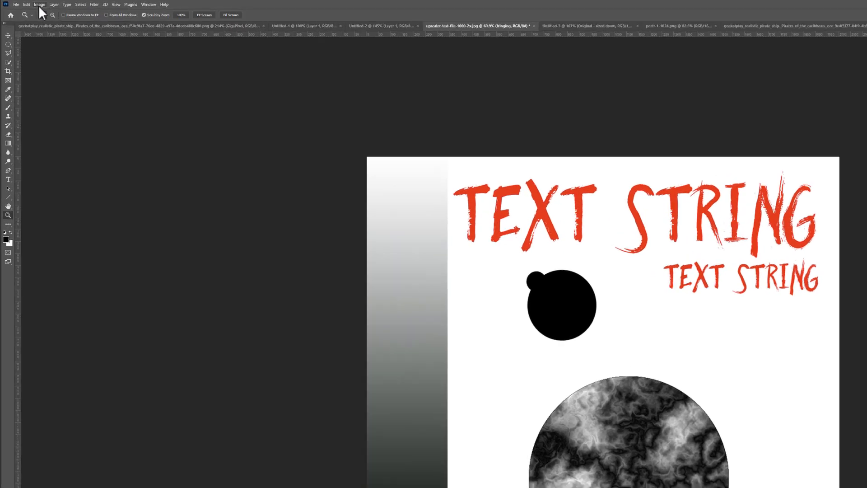
{"action": "left_click", "coordinate": [39, 5]}
{"action": "left_click", "coordinate": [57, 55]}
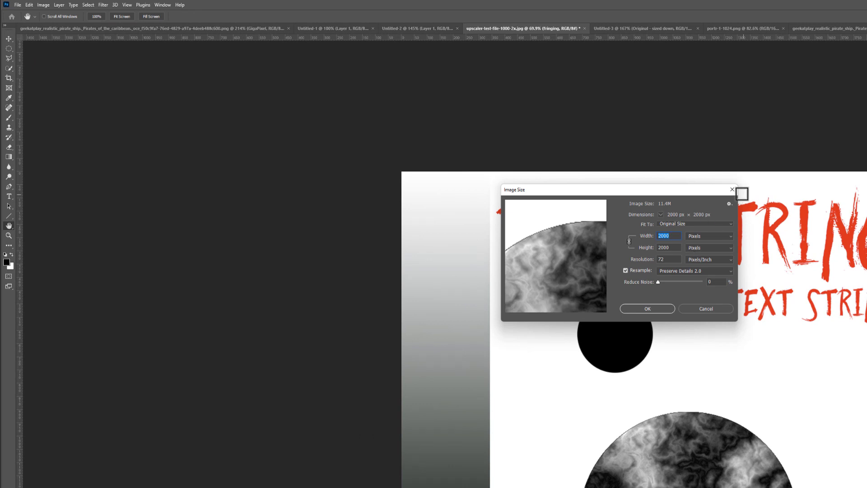
{"action": "key", "text": "Escape"}
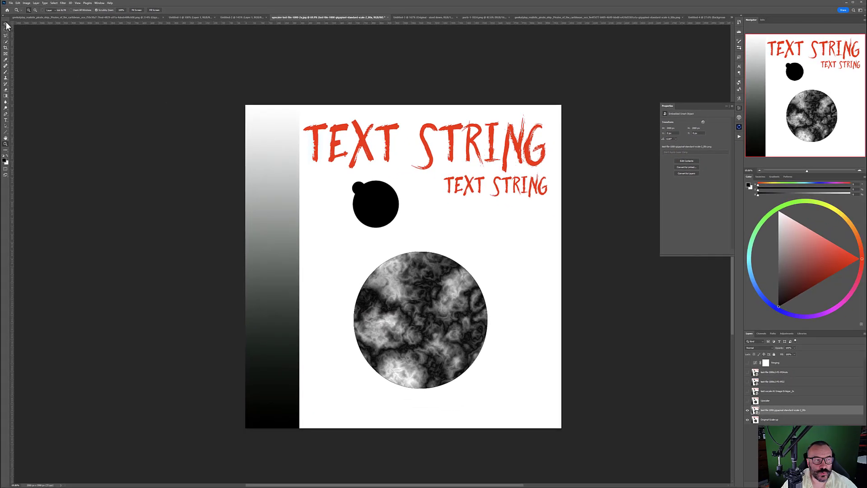
Compare the GigaPixel layer with the original scale-up on the gradient strip and along the upper edge of the marbled circle
{"action": "left_click", "coordinate": [5, 23]}
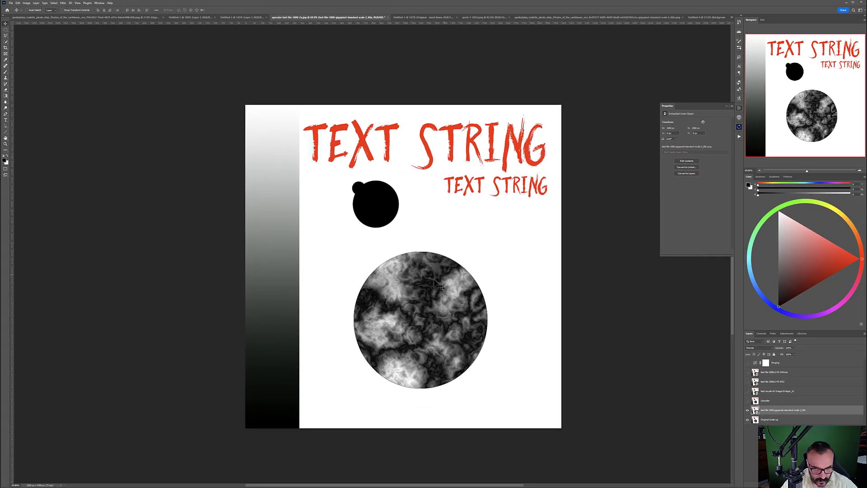
{"action": "scroll", "coordinate": [269, 294], "scroll_direction": "up", "scroll_amount": 5}
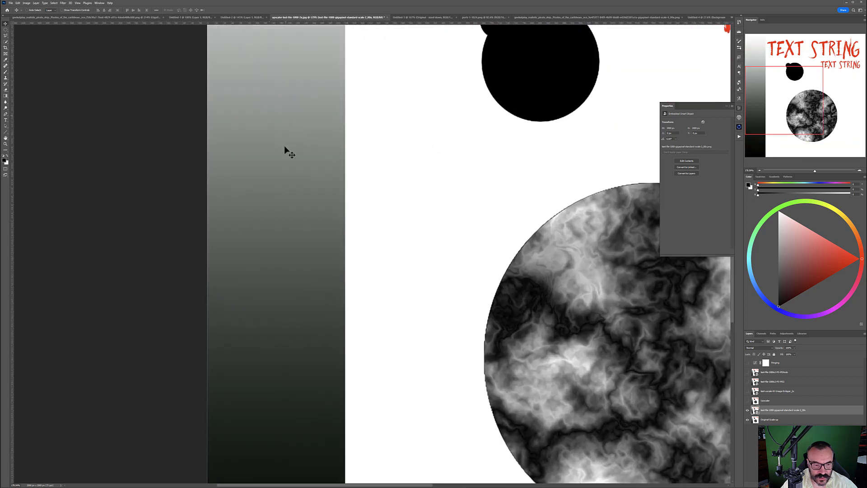
{"action": "left_click", "coordinate": [748, 410]}
{"action": "left_click_drag", "start_coordinate": [599, 204], "coordinate": [488, 199]}
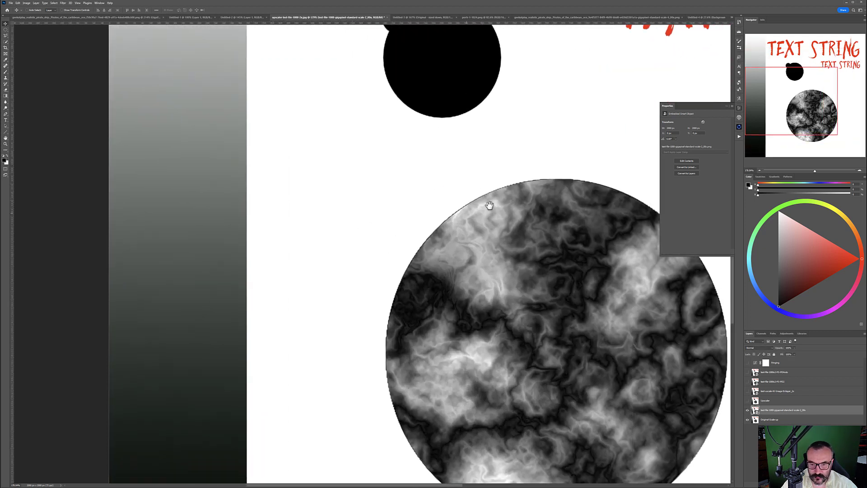
{"action": "scroll", "coordinate": [473, 201], "scroll_direction": "up", "scroll_amount": 4}
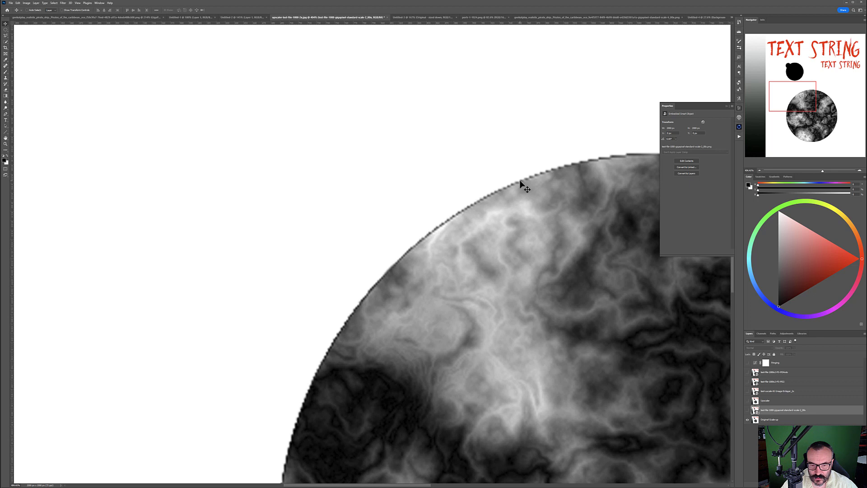
{"action": "left_click", "coordinate": [747, 419]}
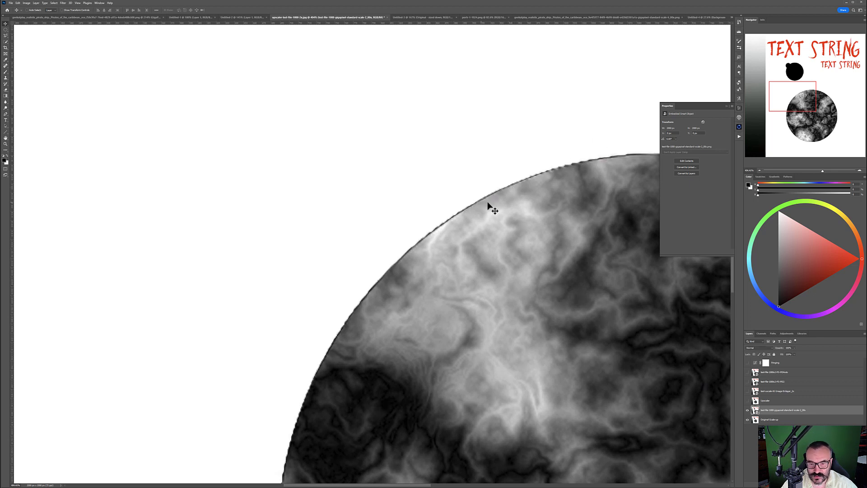
Compare the GigaPixel layer with the original scale-up on the red TEXT STRING lettering, leaving only the original scale-up shown
{"action": "scroll", "coordinate": [512, 209], "scroll_direction": "down", "scroll_amount": 1}
{"action": "scroll", "coordinate": [511, 206], "scroll_direction": "down", "scroll_amount": 5}
{"action": "left_click_drag", "start_coordinate": [558, 137], "coordinate": [315, 321]}
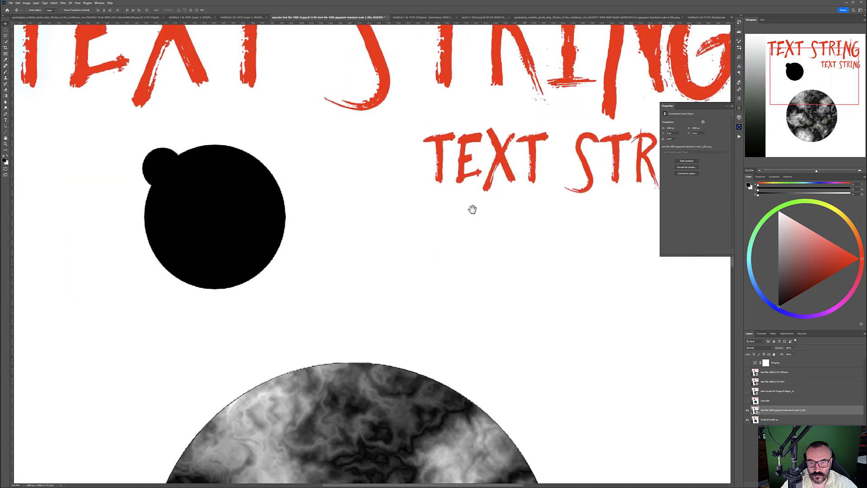
{"action": "left_click_drag", "start_coordinate": [535, 177], "coordinate": [401, 310]}
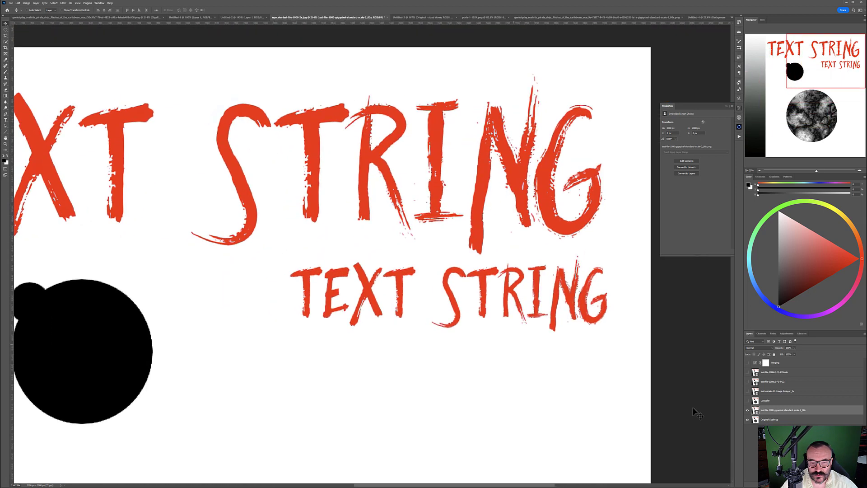
{"action": "left_click", "coordinate": [747, 420]}
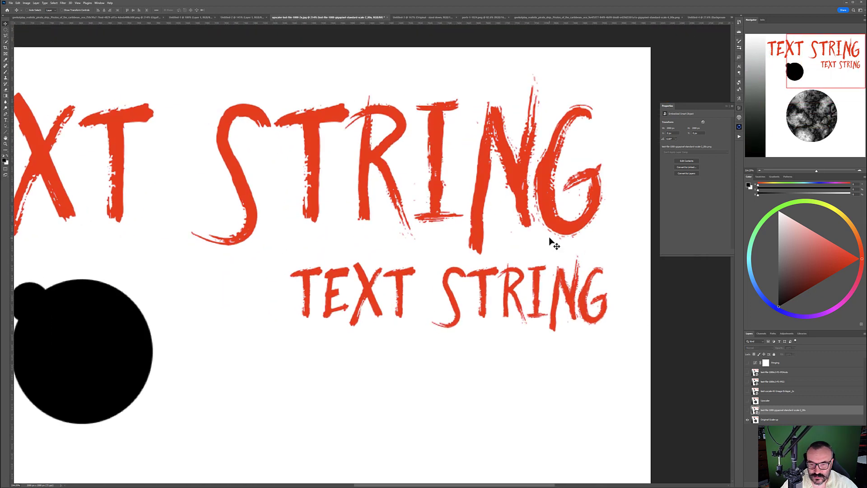
{"action": "scroll", "coordinate": [576, 287], "scroll_direction": "up", "scroll_amount": 2}
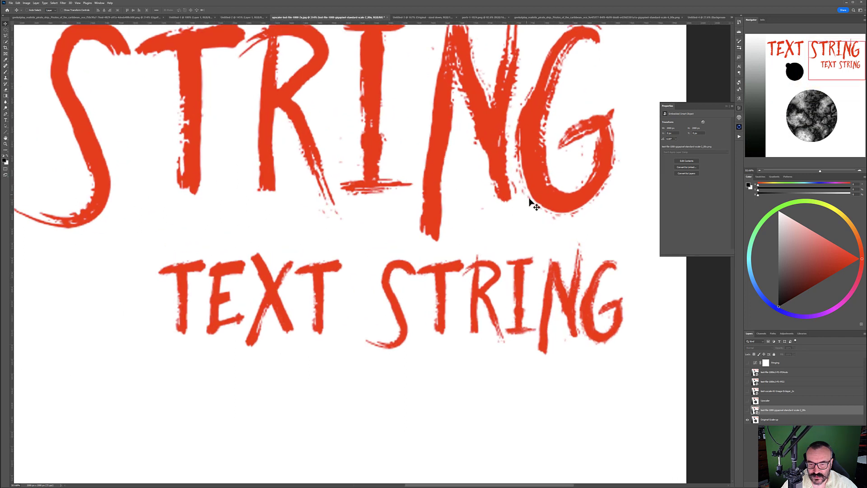
{"action": "left_click", "coordinate": [748, 410]}
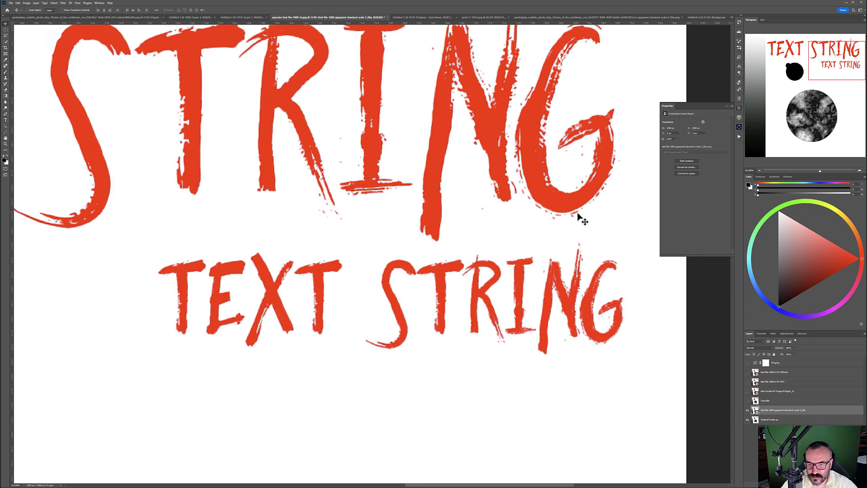
{"action": "left_click", "coordinate": [748, 411]}
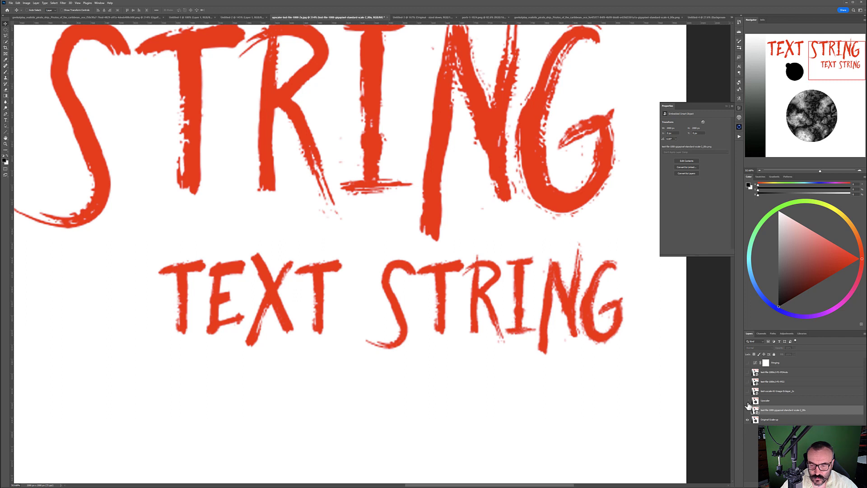
Compare the Upscaler layer with the original scale-up on the red lettering, leaving the Upscaler layer shown
{"action": "left_click", "coordinate": [747, 401]}
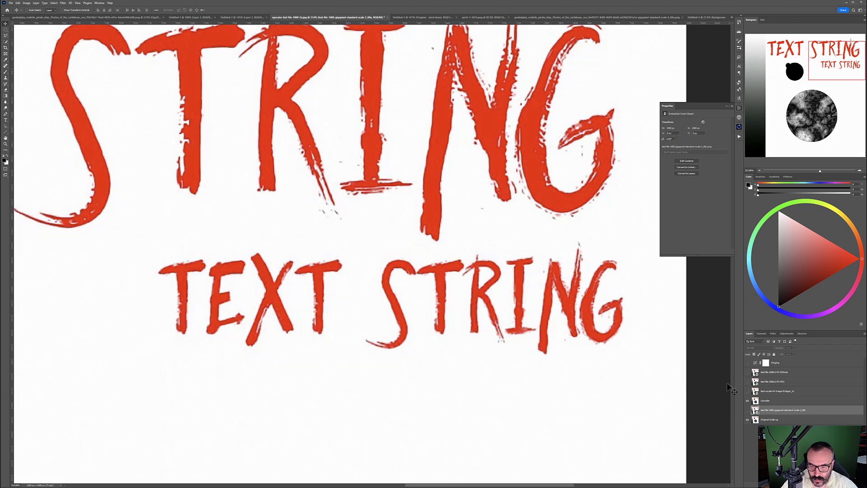
{"action": "left_click", "coordinate": [748, 400]}
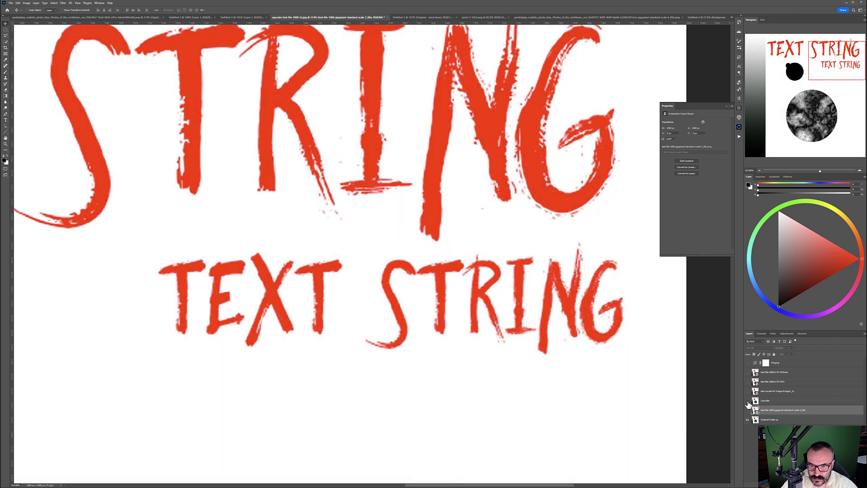
{"action": "left_click", "coordinate": [748, 401]}
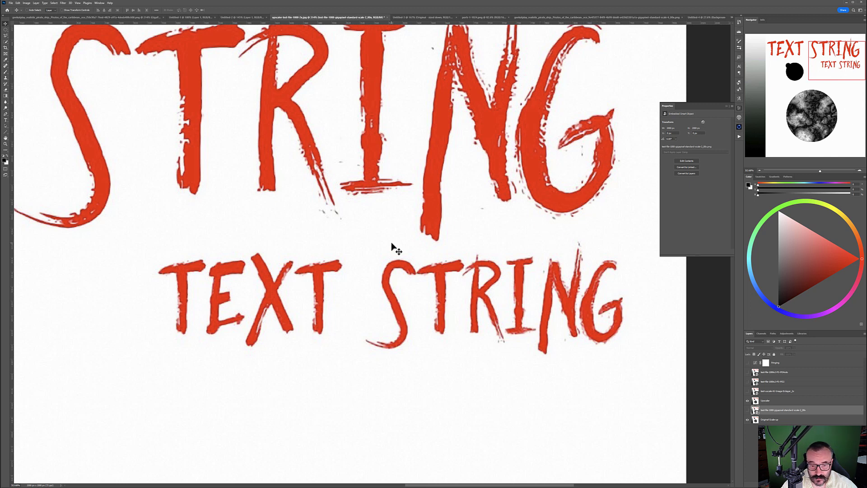
Show the fringing adjustment and compare the Upscaler and GigaPixel layers on the gradient strip, leaving both layers shown
{"action": "scroll", "coordinate": [392, 244], "scroll_direction": "down", "scroll_amount": 4}
{"action": "left_click_drag", "start_coordinate": [436, 218], "coordinate": [705, 120]}
{"action": "left_click_drag", "start_coordinate": [502, 149], "coordinate": [609, 87]}
{"action": "scroll", "coordinate": [288, 316], "scroll_direction": "up", "scroll_amount": 4}
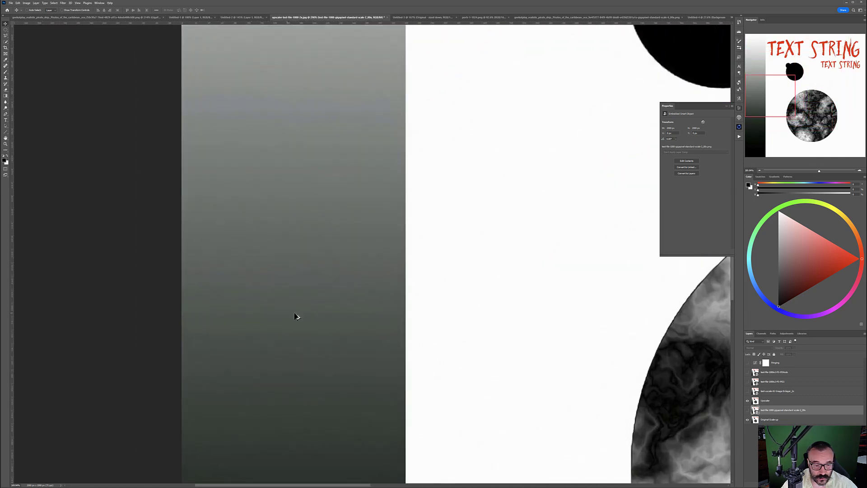
{"action": "left_click", "coordinate": [748, 363]}
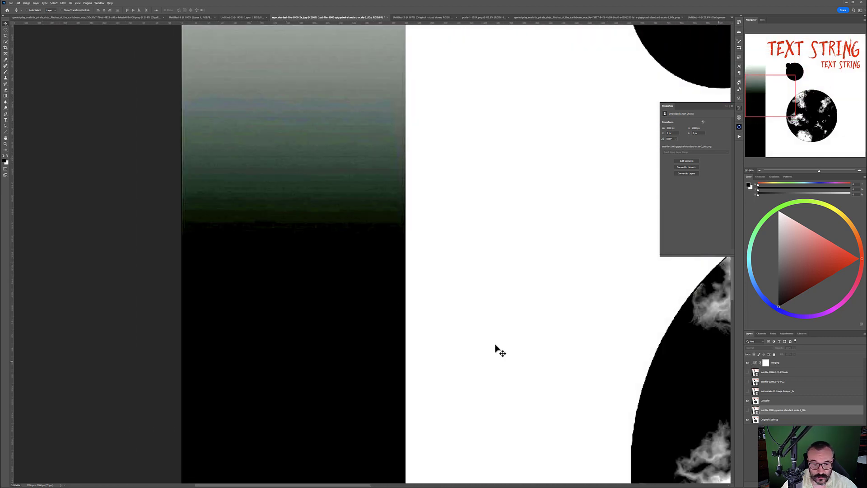
{"action": "scroll", "coordinate": [354, 186], "scroll_direction": "up", "scroll_amount": 3}
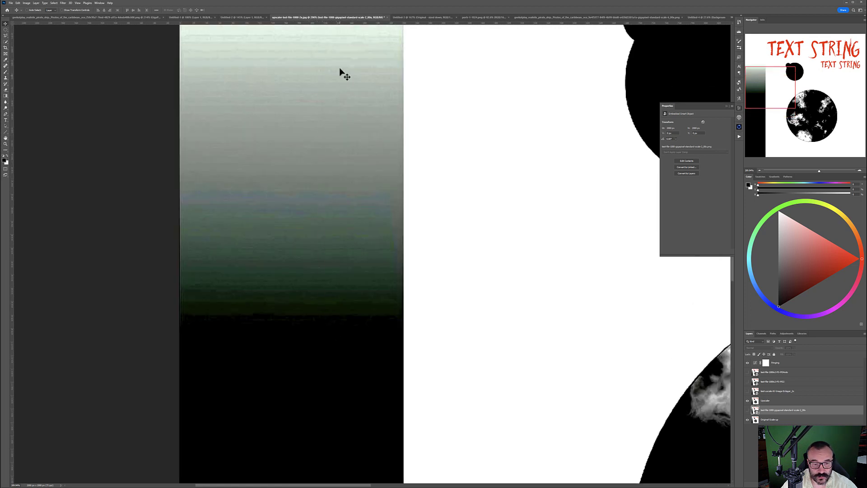
{"action": "left_click", "coordinate": [747, 409]}
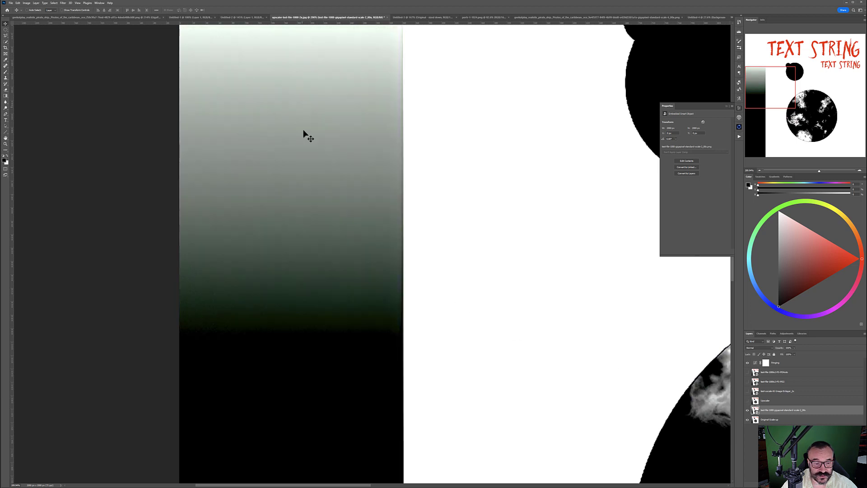
{"action": "left_click", "coordinate": [748, 401]}
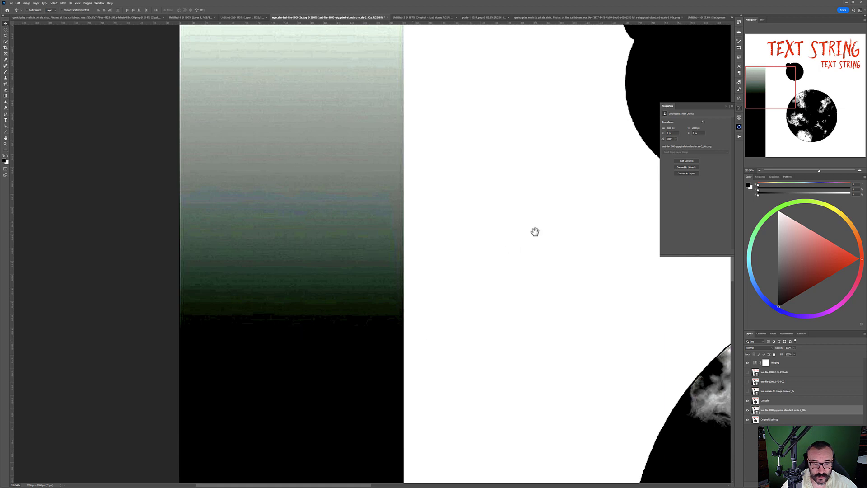
Examine the Upscaler layer under the fringing adjustment across the gradient's light end, the black circles and the red lettering
{"action": "left_click_drag", "start_coordinate": [535, 232], "coordinate": [534, 312]}
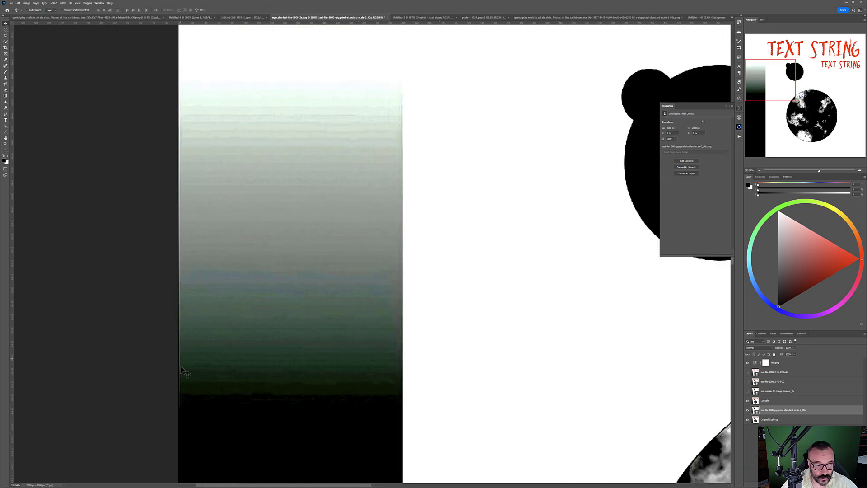
{"action": "left_click_drag", "start_coordinate": [556, 237], "coordinate": [280, 343]}
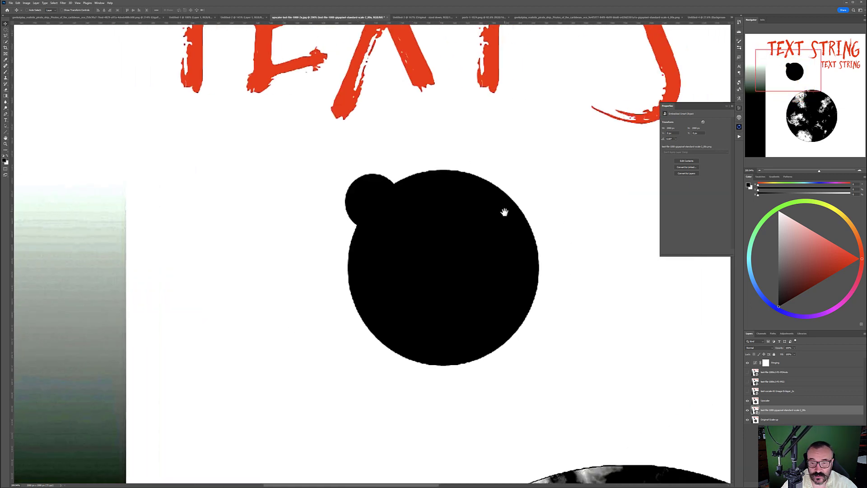
{"action": "left_click_drag", "start_coordinate": [523, 174], "coordinate": [455, 322]}
{"action": "left_click_drag", "start_coordinate": [488, 229], "coordinate": [192, 200]}
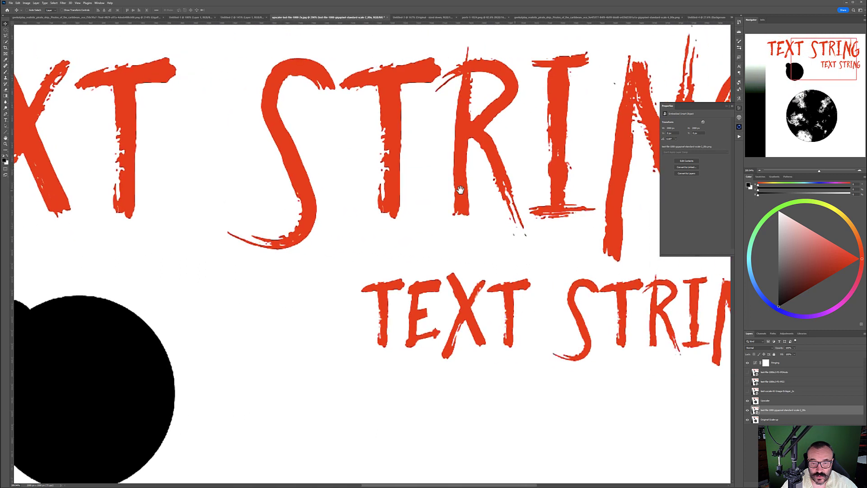
{"action": "left_click_drag", "start_coordinate": [514, 185], "coordinate": [352, 193]}
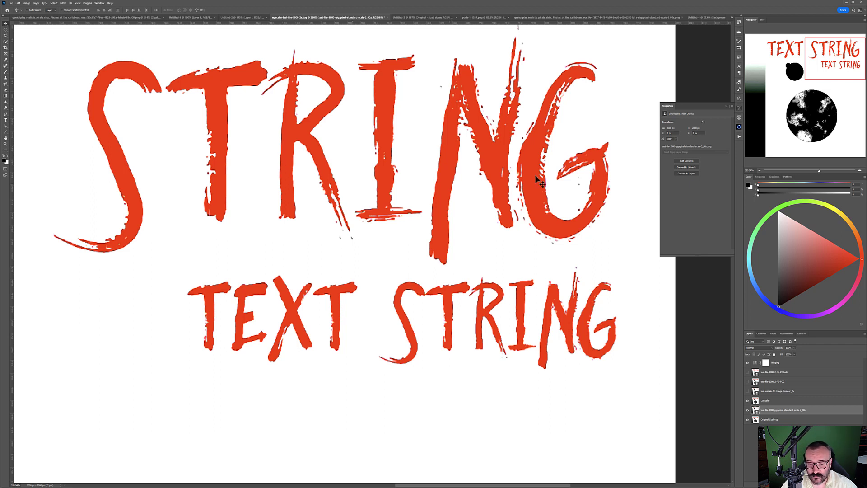
Replace the Upscaler layer with the AI image enlarger layer and examine its gradient strip with and without the fringing adjustment
{"action": "left_click", "coordinate": [748, 391]}
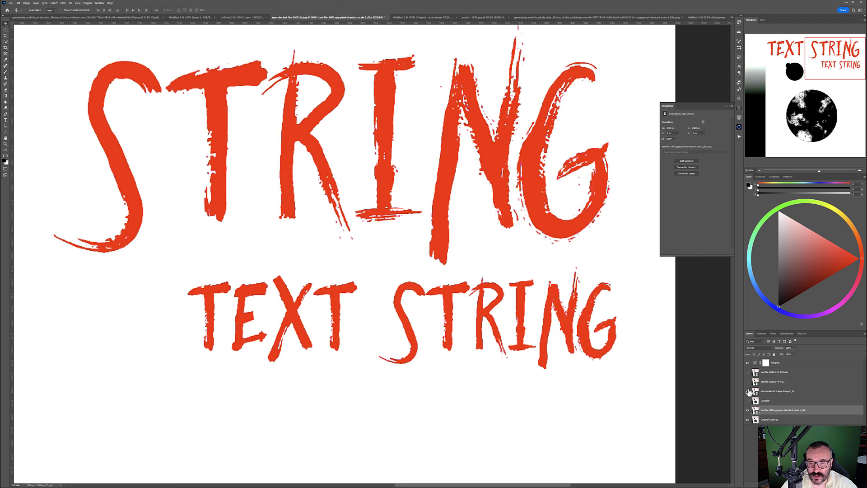
{"action": "left_click_drag", "start_coordinate": [348, 298], "coordinate": [811, 211]}
{"action": "left_click_drag", "start_coordinate": [92, 382], "coordinate": [520, 280]}
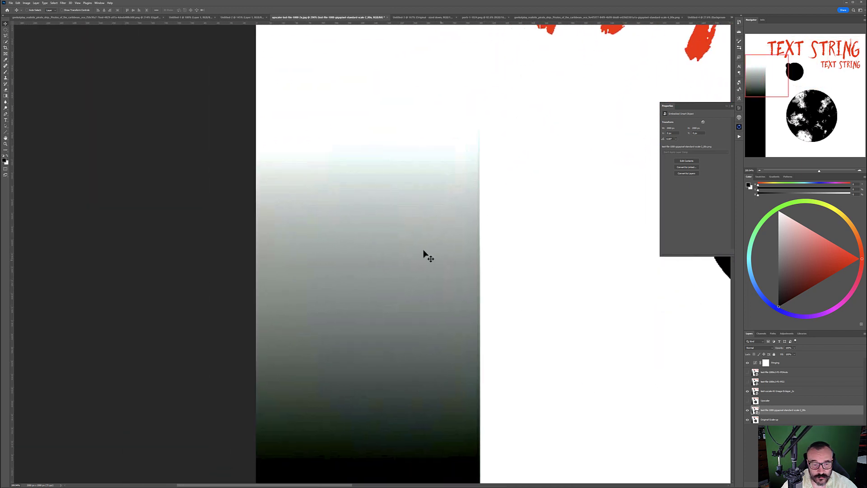
{"action": "left_click", "coordinate": [747, 363]}
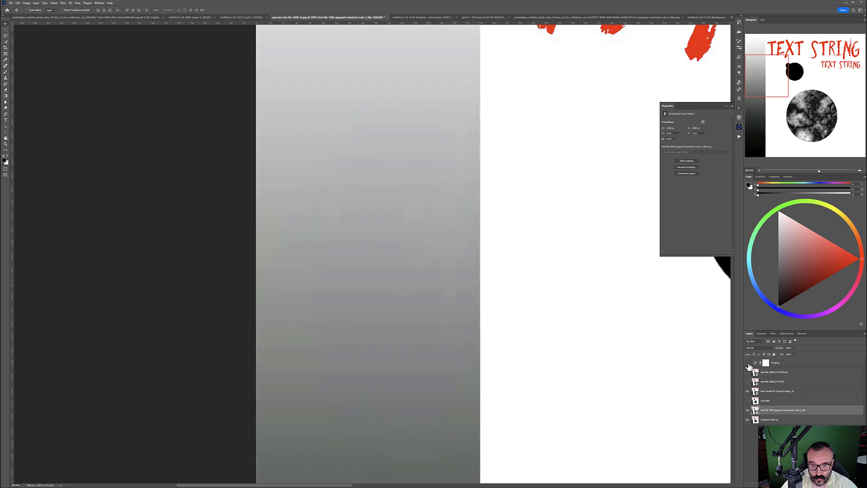
{"action": "left_click", "coordinate": [748, 364]}
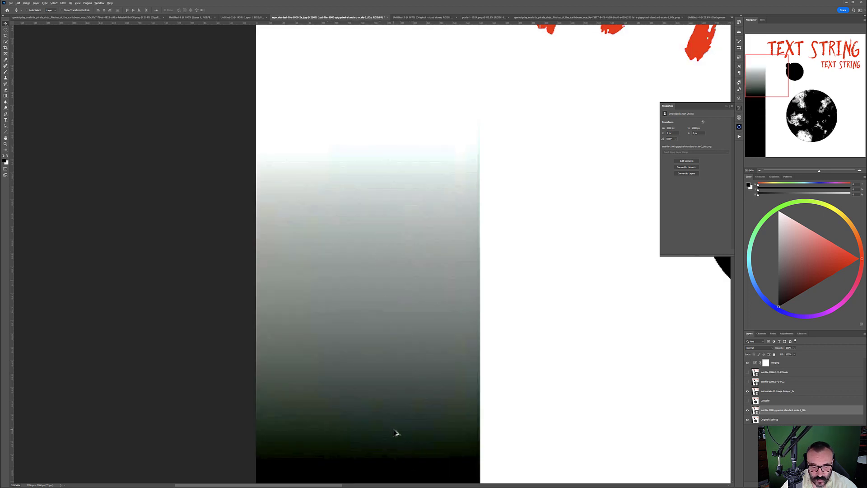
{"action": "scroll", "coordinate": [394, 432], "scroll_direction": "up", "scroll_amount": 2}
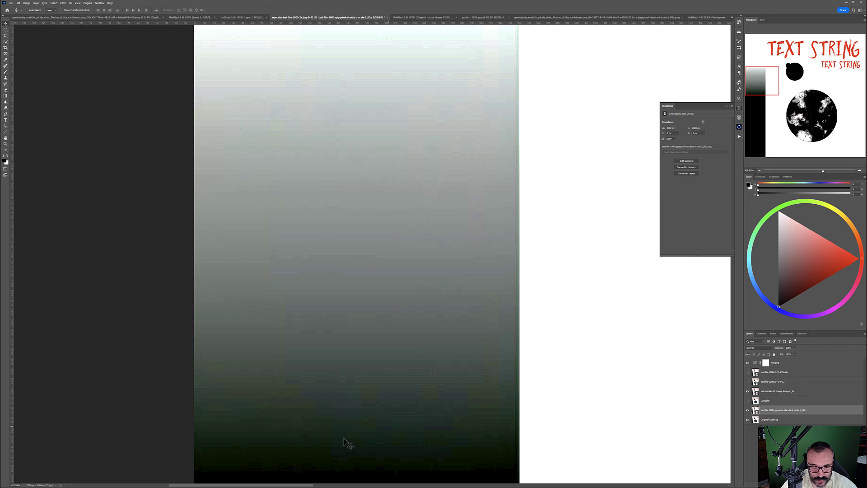
Hide the fringing adjustment and examine the AI image enlarger layer along the marbled circle's side and upper edges
{"action": "scroll", "coordinate": [454, 289], "scroll_direction": "down", "scroll_amount": 5}
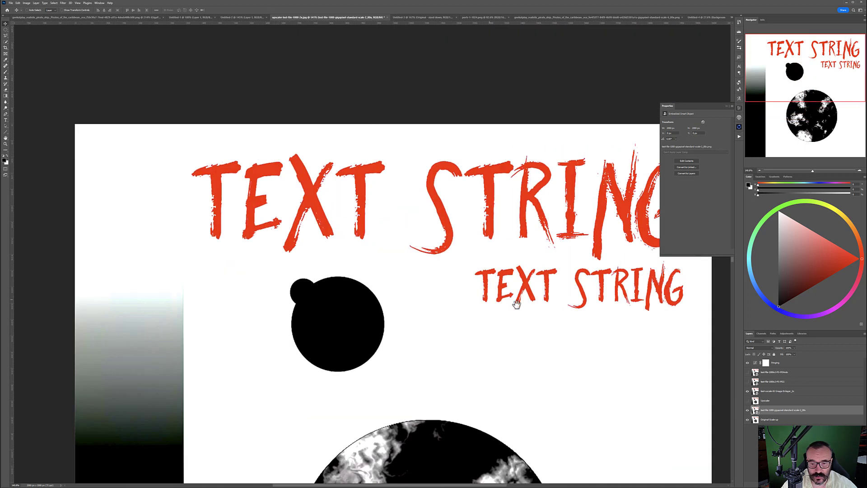
{"action": "left_click_drag", "start_coordinate": [516, 304], "coordinate": [461, 158]}
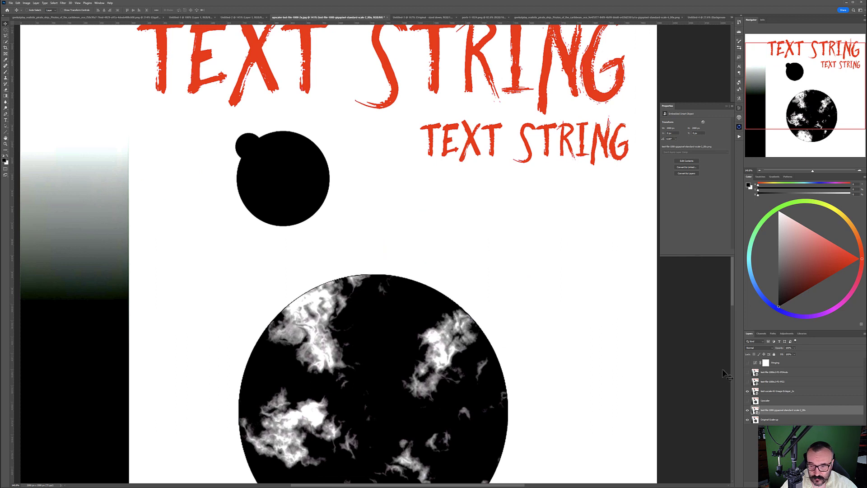
{"action": "left_click", "coordinate": [748, 363]}
{"action": "left_click_drag", "start_coordinate": [431, 349], "coordinate": [480, 243]}
{"action": "scroll", "coordinate": [286, 302], "scroll_direction": "up", "scroll_amount": 12}
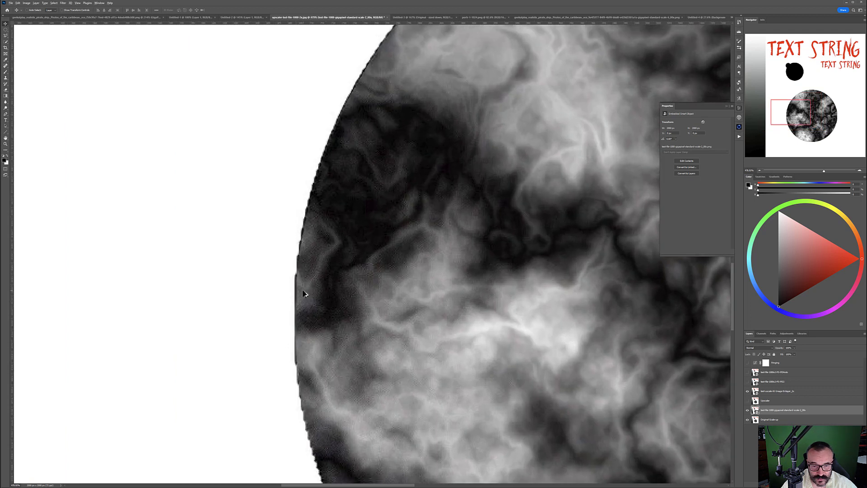
{"action": "scroll", "coordinate": [317, 280], "scroll_direction": "down", "scroll_amount": 2}
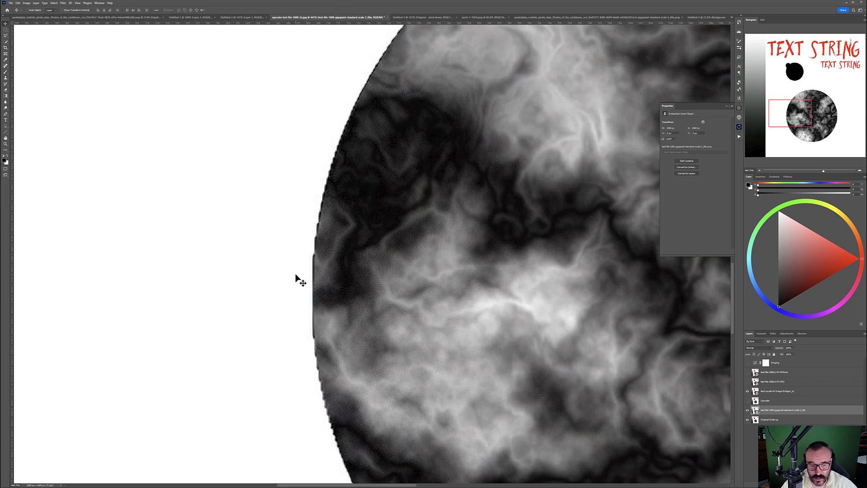
{"action": "left_click_drag", "start_coordinate": [377, 176], "coordinate": [283, 395]}
{"action": "left_click_drag", "start_coordinate": [408, 225], "coordinate": [271, 264]}
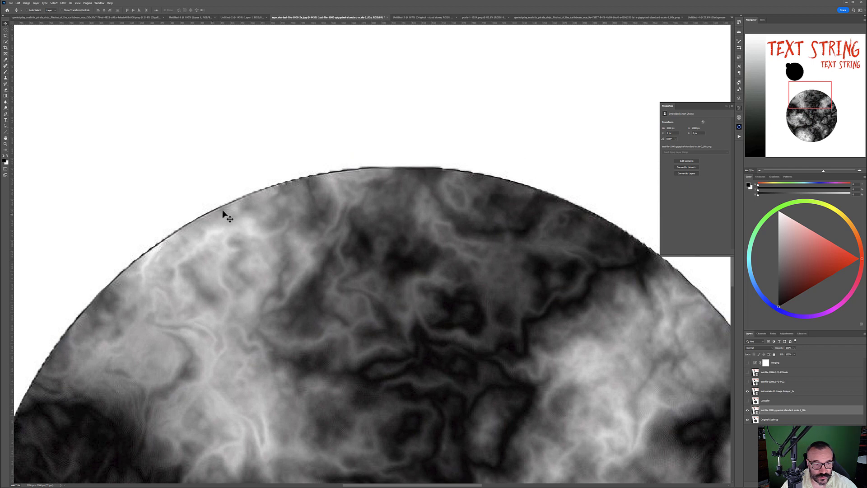
Examine the AI image enlarger layer around the edges of the large and small red TEXT STRING lettering
{"action": "left_click_drag", "start_coordinate": [479, 190], "coordinate": [593, 458]}
{"action": "left_click_drag", "start_coordinate": [469, 282], "coordinate": [99, 304]}
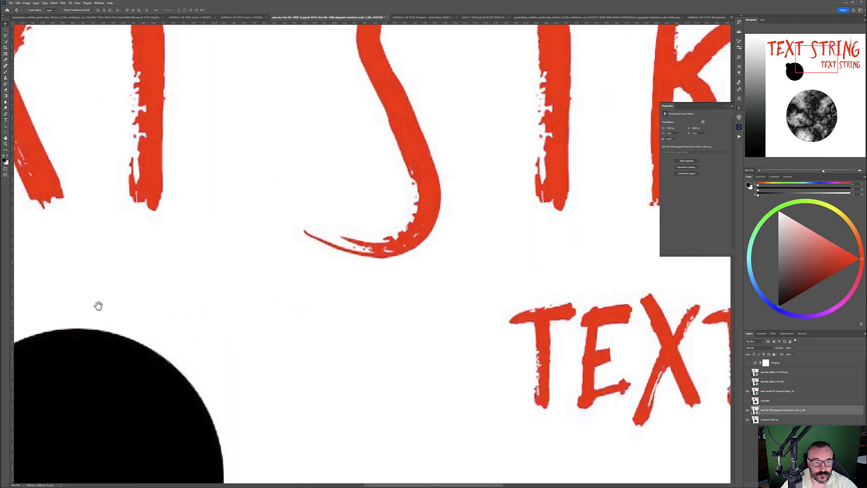
{"action": "left_click_drag", "start_coordinate": [509, 259], "coordinate": [185, 218]}
{"action": "left_click_drag", "start_coordinate": [507, 225], "coordinate": [319, 236]}
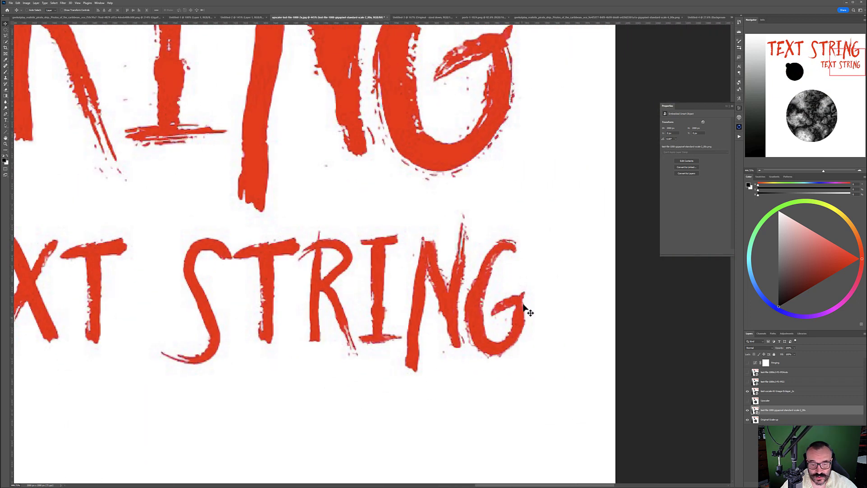
Examine the small TEXT STRING lettering and replace the AI image enlarger layer with the PS-PD2 layer
{"action": "scroll", "coordinate": [484, 286], "scroll_direction": "down", "scroll_amount": 4}
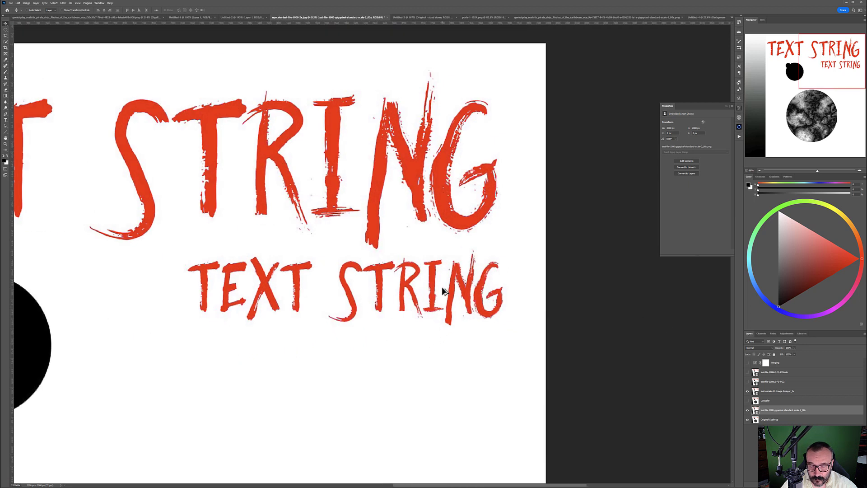
{"action": "scroll", "coordinate": [443, 292], "scroll_direction": "up", "scroll_amount": 2}
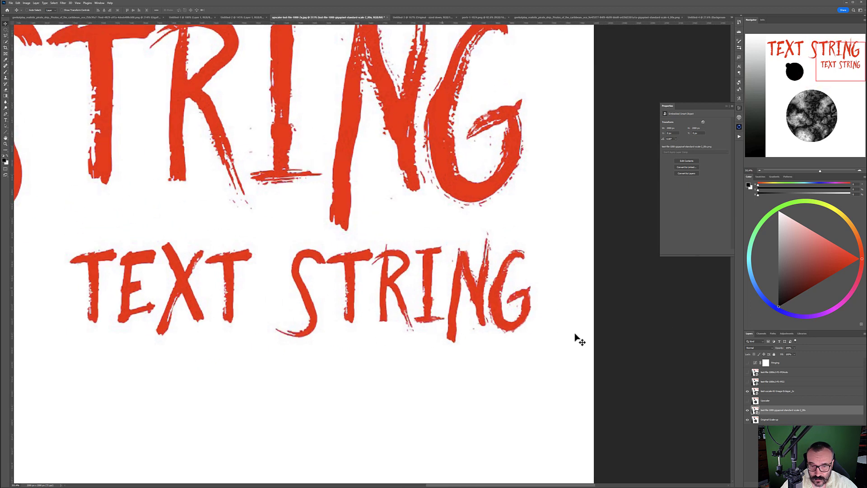
{"action": "left_click", "coordinate": [749, 392]}
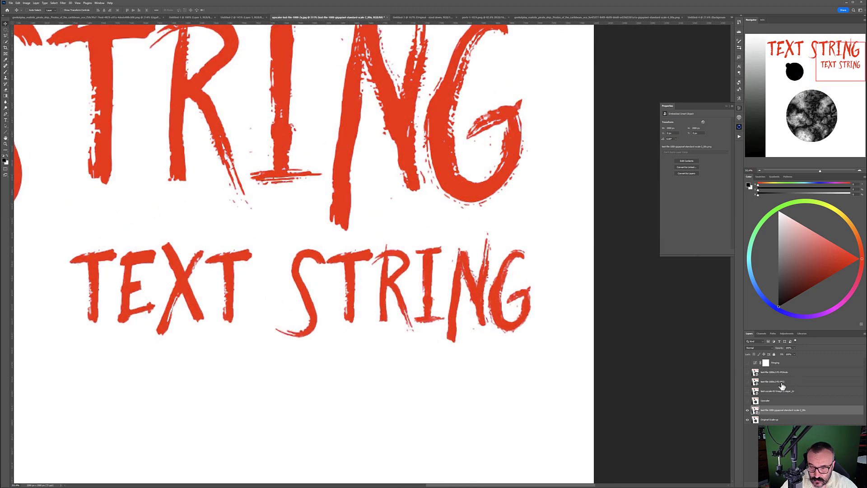
{"action": "left_click", "coordinate": [748, 382]}
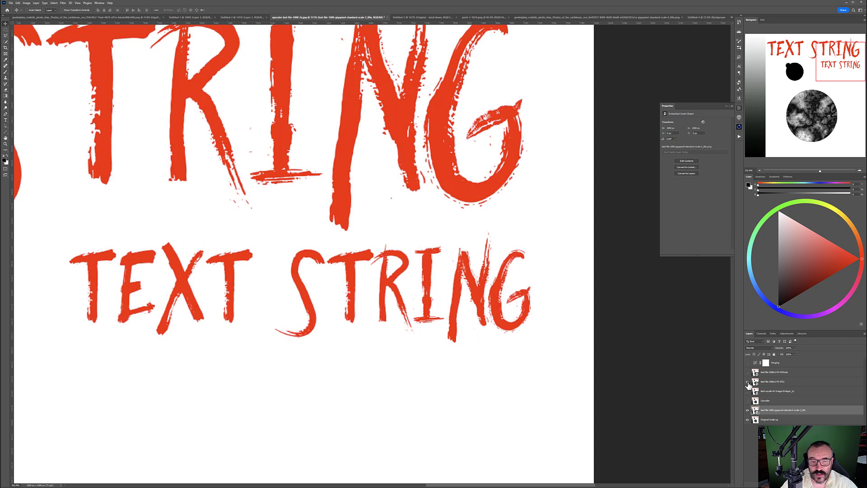
{"action": "left_click", "coordinate": [748, 382]}
Review the Resample methods offered in the Image Size dialog and close it without resizing
{"action": "left_click", "coordinate": [26, 2]}
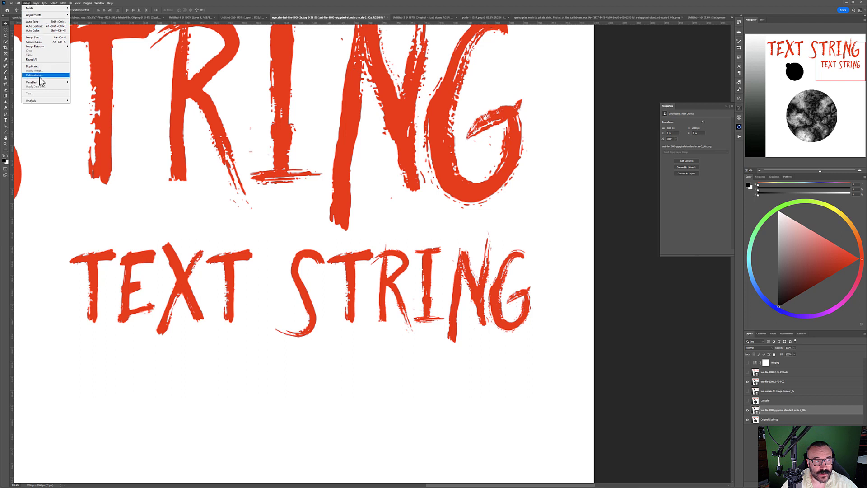
{"action": "left_click", "coordinate": [33, 37]}
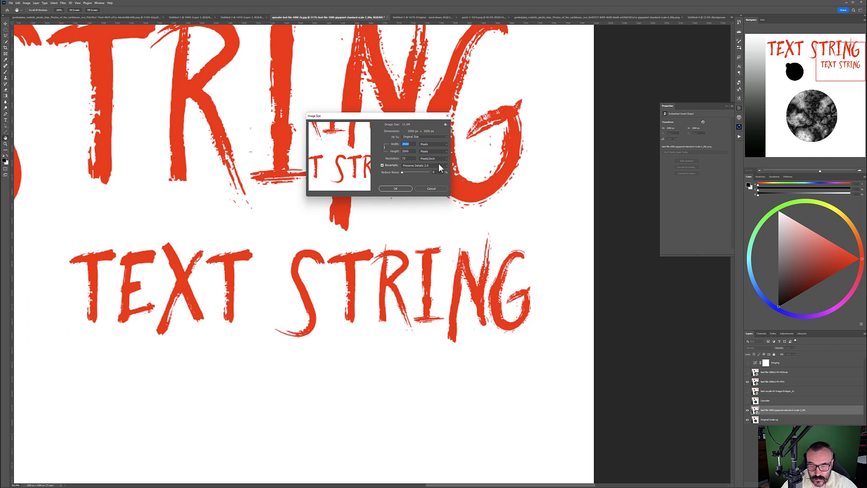
{"action": "left_click", "coordinate": [438, 167]}
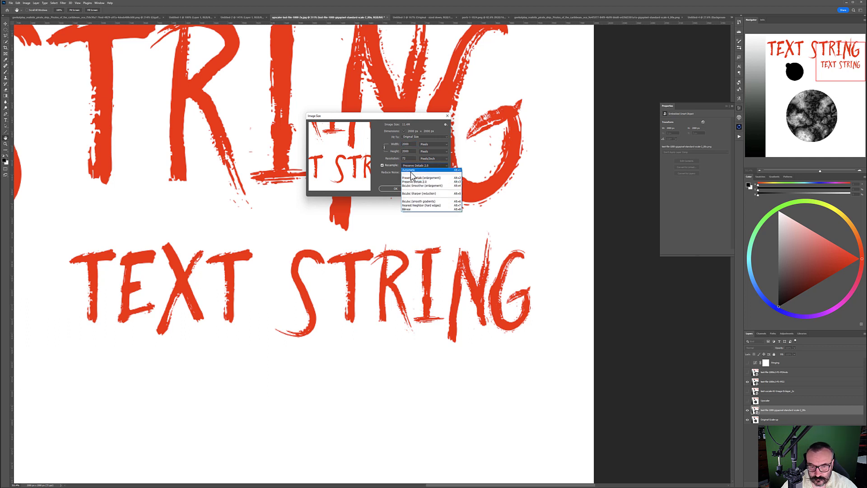
{"action": "left_click", "coordinate": [421, 117]}
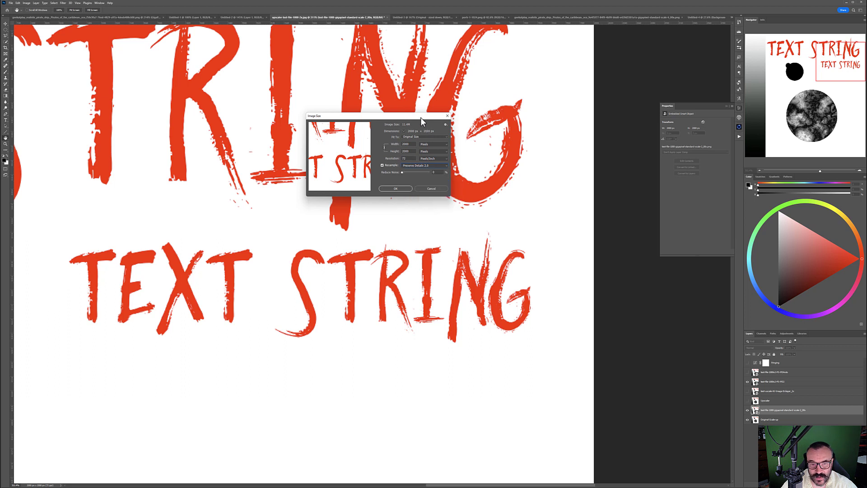
{"action": "left_click", "coordinate": [447, 116]}
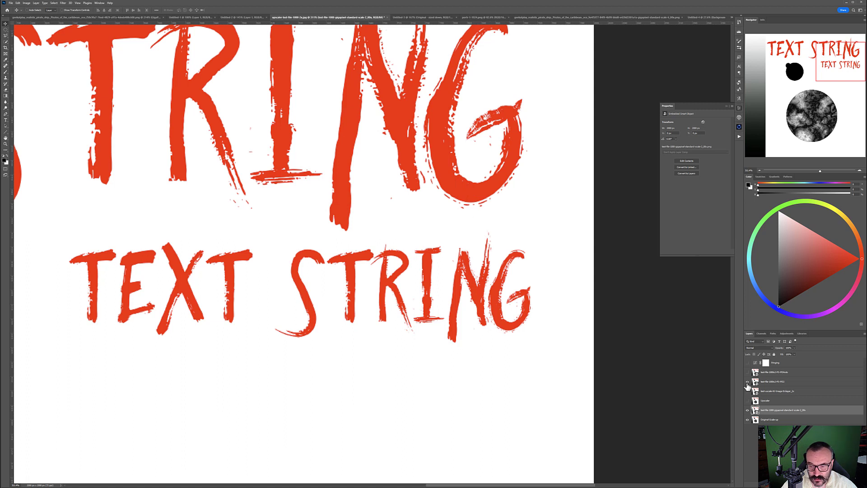
Hide the Gigapixel standard scale layer and compare the PS-PD2 layer with the original scale-up on the red lettering
{"action": "left_click", "coordinate": [748, 410]}
{"action": "left_click", "coordinate": [748, 382]}
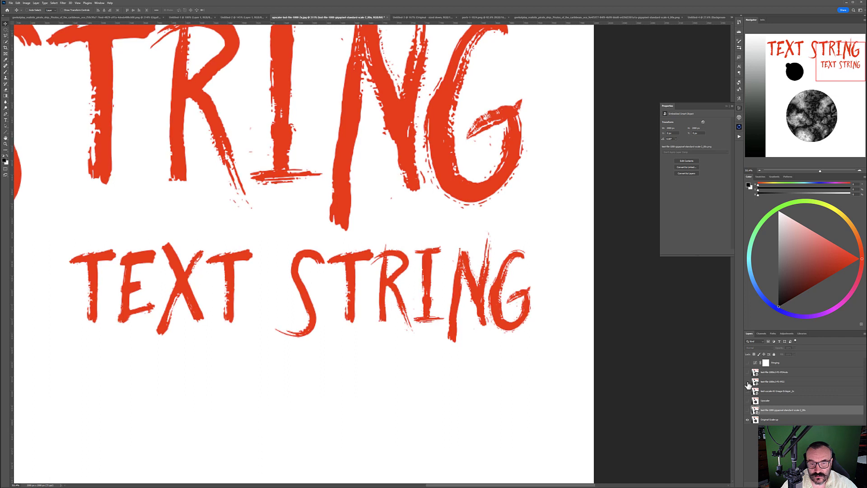
{"action": "left_click", "coordinate": [748, 383]}
{"action": "left_click", "coordinate": [748, 383]}
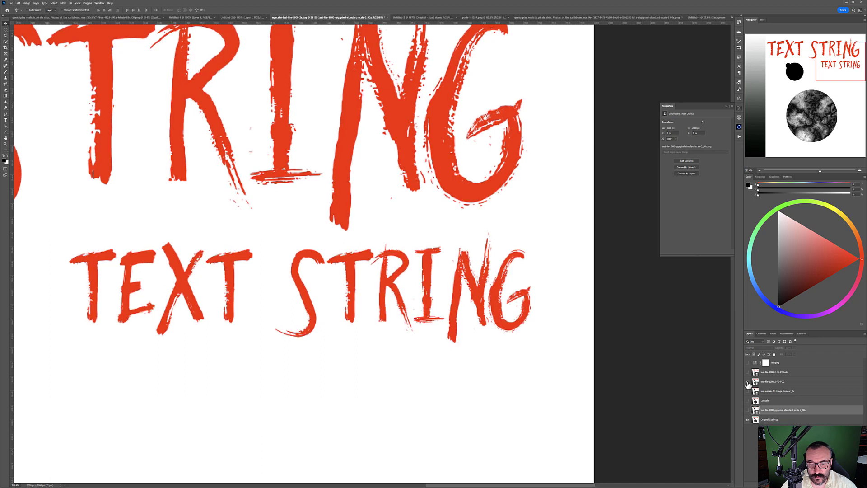
{"action": "left_click", "coordinate": [748, 383]}
{"action": "left_click", "coordinate": [748, 383]}
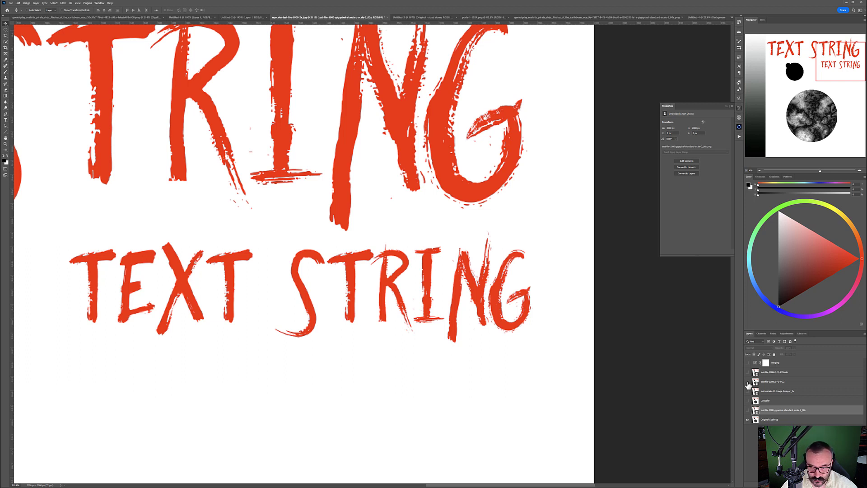
{"action": "left_click", "coordinate": [748, 385]}
{"action": "left_click", "coordinate": [748, 384]}
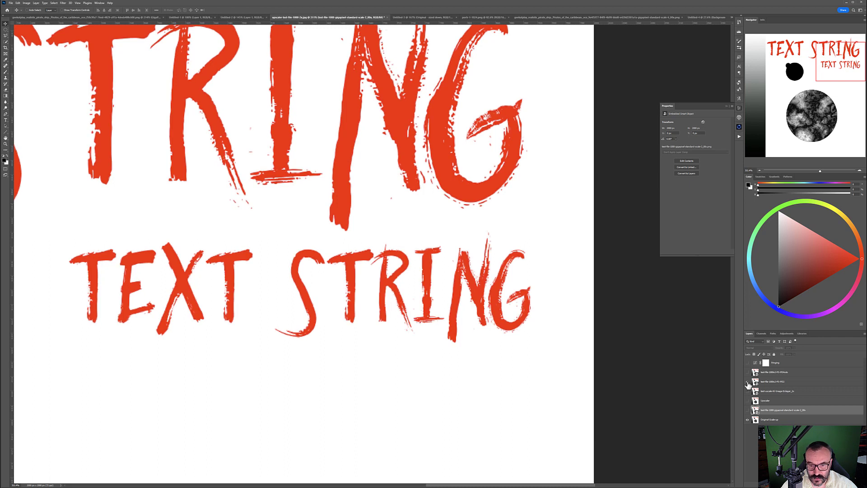
{"action": "left_click", "coordinate": [749, 385]}
{"action": "left_click", "coordinate": [749, 384]}
Examine the PS-PD2 layer along the side edge of the marbled circle
{"action": "scroll", "coordinate": [430, 333], "scroll_direction": "down", "scroll_amount": 3}
{"action": "scroll", "coordinate": [373, 335], "scroll_direction": "down", "scroll_amount": 8}
{"action": "scroll", "coordinate": [373, 335], "scroll_direction": "left", "scroll_amount": 10}
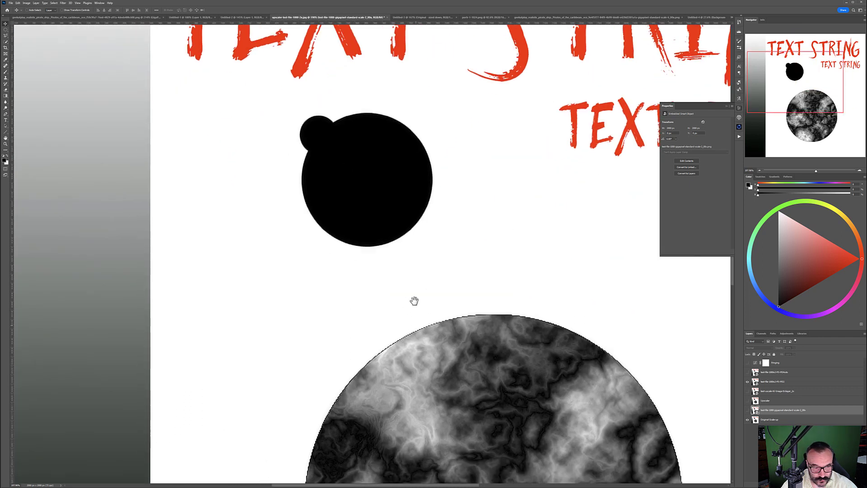
{"action": "scroll", "coordinate": [432, 347], "scroll_direction": "up", "scroll_amount": 6}
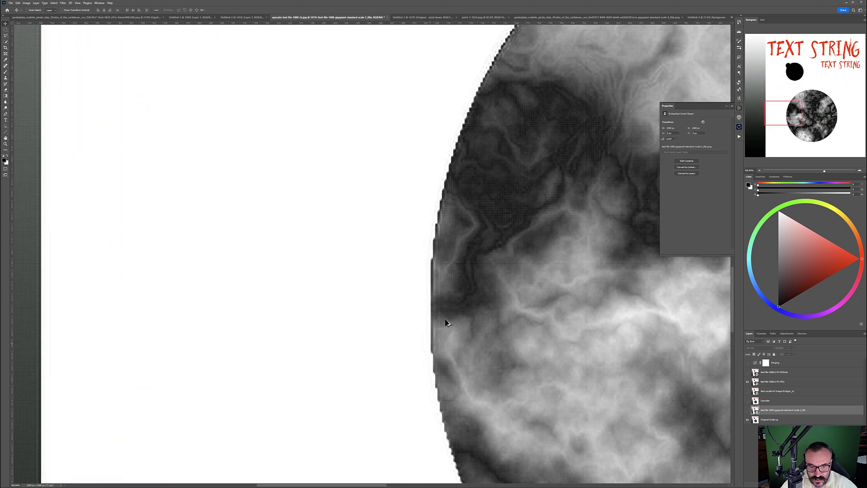
{"action": "scroll", "coordinate": [384, 301], "scroll_direction": "down", "scroll_amount": 2}
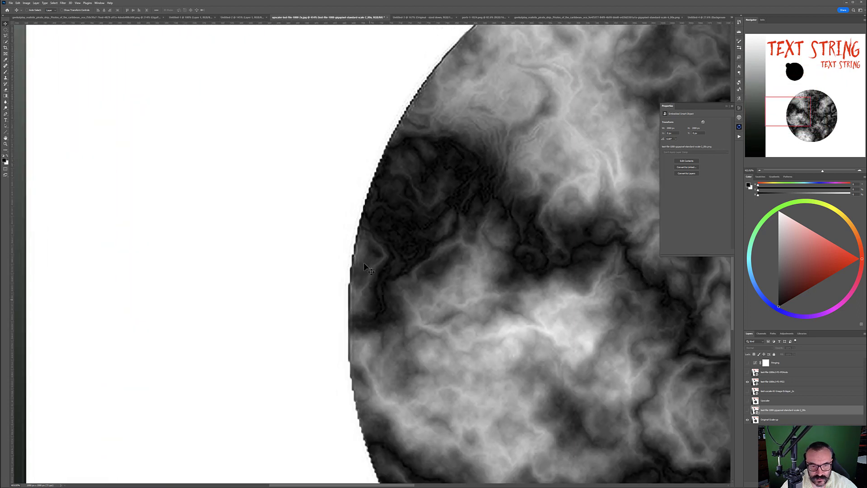
{"action": "left_click", "coordinate": [748, 382]}
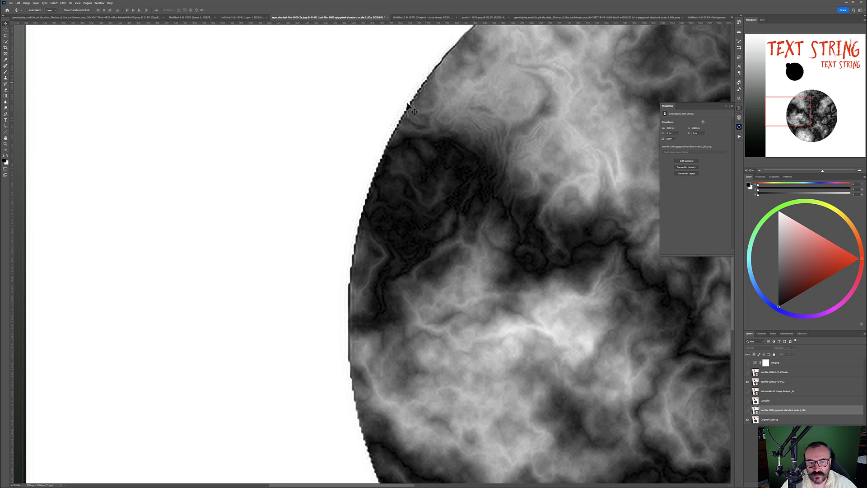
Examine the PS-PD2 layer across the dark end and side edge of the gradient strip
{"action": "scroll", "coordinate": [312, 280], "scroll_direction": "down", "scroll_amount": 3}
{"action": "left_click_drag", "start_coordinate": [225, 270], "coordinate": [484, 229]}
{"action": "scroll", "coordinate": [314, 251], "scroll_direction": "up", "scroll_amount": 2}
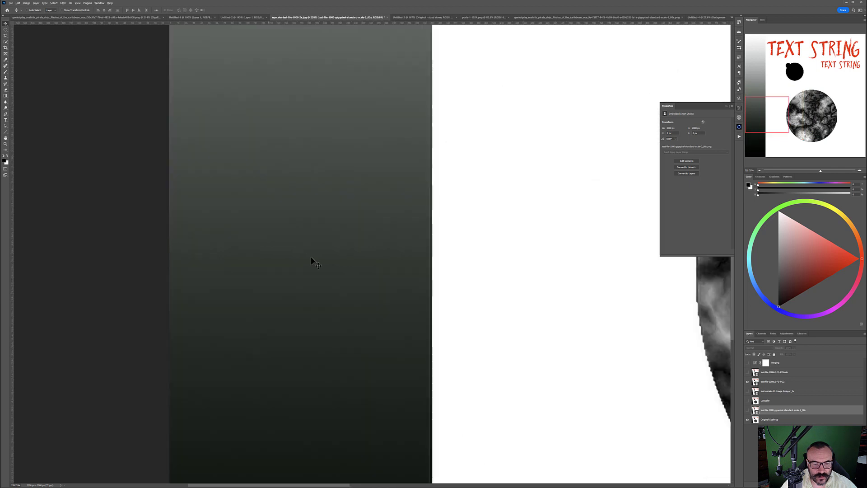
{"action": "scroll", "coordinate": [316, 262], "scroll_direction": "down", "scroll_amount": 2}
{"action": "left_click_drag", "start_coordinate": [561, 248], "coordinate": [441, 245]}
{"action": "scroll", "coordinate": [339, 262], "scroll_direction": "up", "scroll_amount": 3}
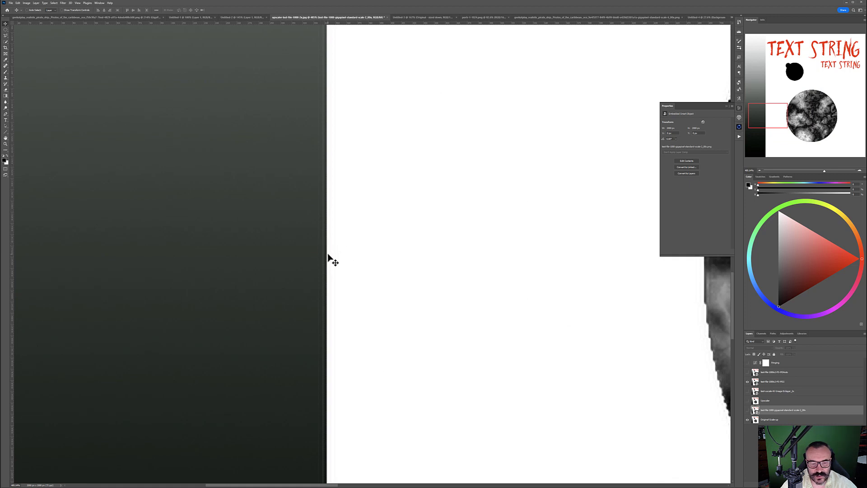
{"action": "scroll", "coordinate": [329, 252], "scroll_direction": "down", "scroll_amount": 5}
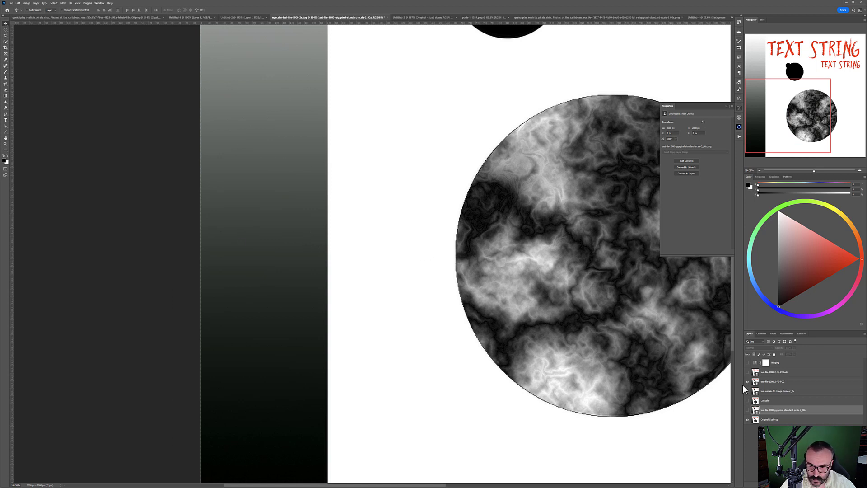
Replace the PS-PD2 layer with the Photoshop Auto layer and examine the large and small red TEXT STRING lettering
{"action": "left_click", "coordinate": [748, 372]}
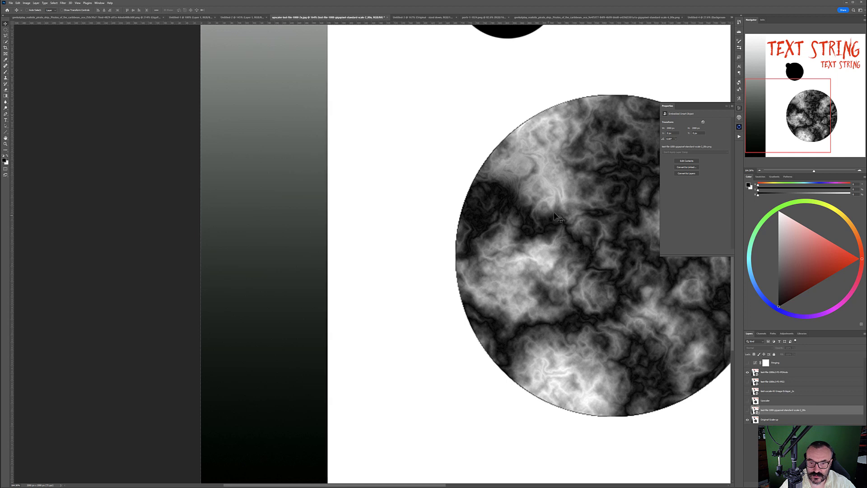
{"action": "mouse_move", "coordinate": [519, 217]}
{"action": "left_mouse_down"}
{"action": "mouse_move", "coordinate": [498, 233]}
{"action": "mouse_move", "coordinate": [258, 306]}
{"action": "left_mouse_up"}
{"action": "mouse_move", "coordinate": [432, 180]}
{"action": "left_mouse_down"}
{"action": "mouse_move", "coordinate": [362, 265]}
{"action": "mouse_move", "coordinate": [375, 306]}
{"action": "left_mouse_up"}
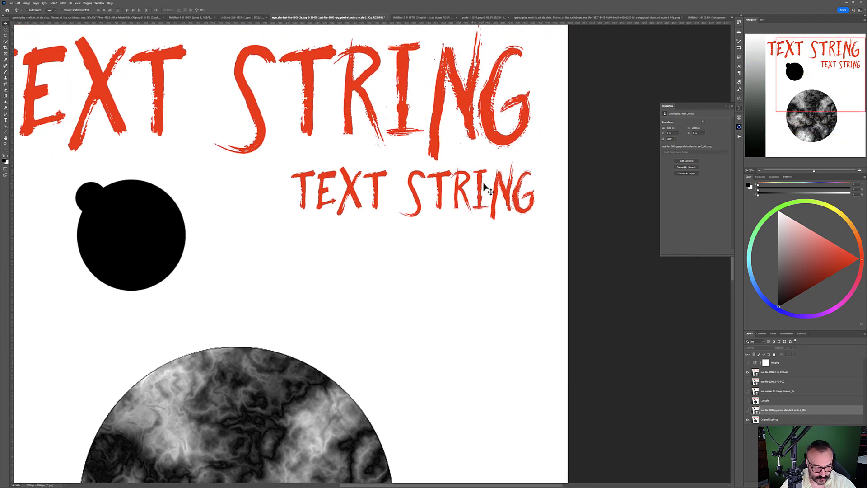
{"action": "scroll", "coordinate": [504, 128], "scroll_direction": "up", "scroll_amount": 10}
{"action": "scroll", "coordinate": [503, 128], "scroll_direction": "down", "scroll_amount": 20}
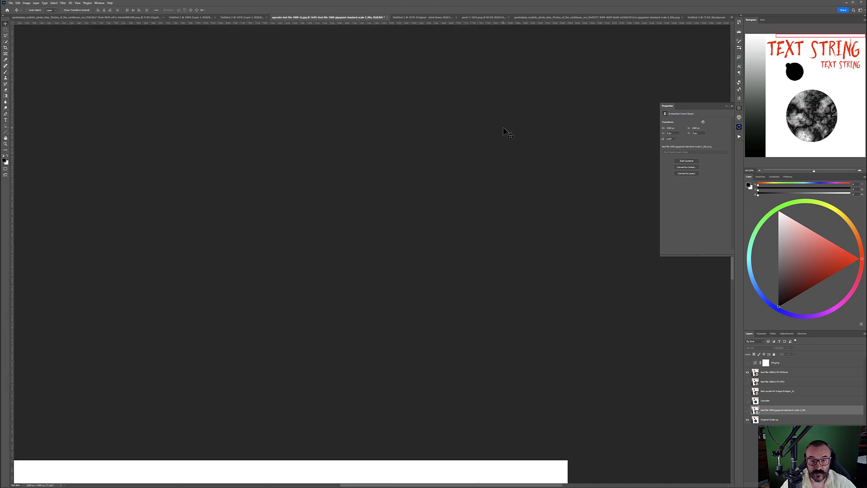
{"action": "scroll", "coordinate": [504, 131], "scroll_direction": "up", "scroll_amount": 5}
{"action": "scroll", "coordinate": [465, 209], "scroll_direction": "up", "scroll_amount": 4}
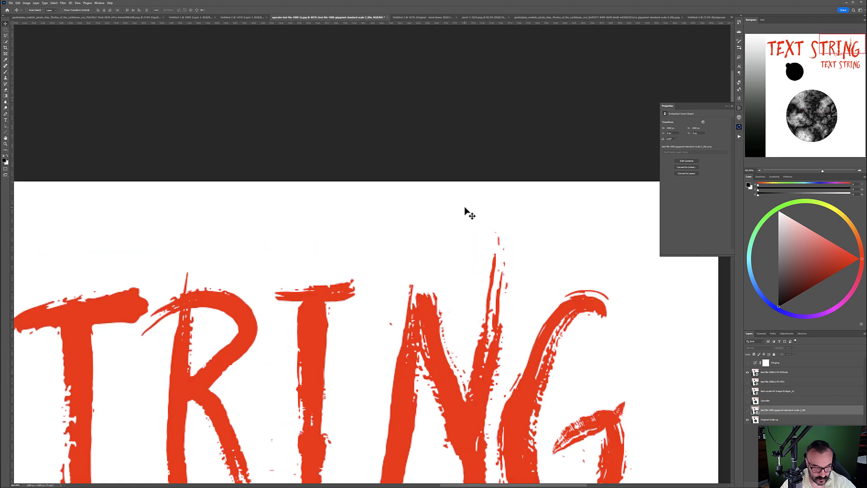
{"action": "left_click_drag", "start_coordinate": [501, 342], "coordinate": [430, 188]}
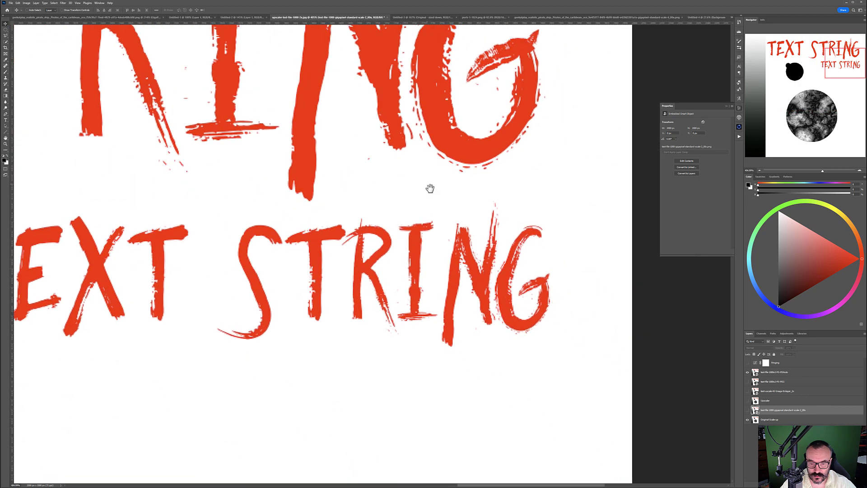
{"action": "scroll", "coordinate": [497, 243], "scroll_direction": "down", "scroll_amount": 2}
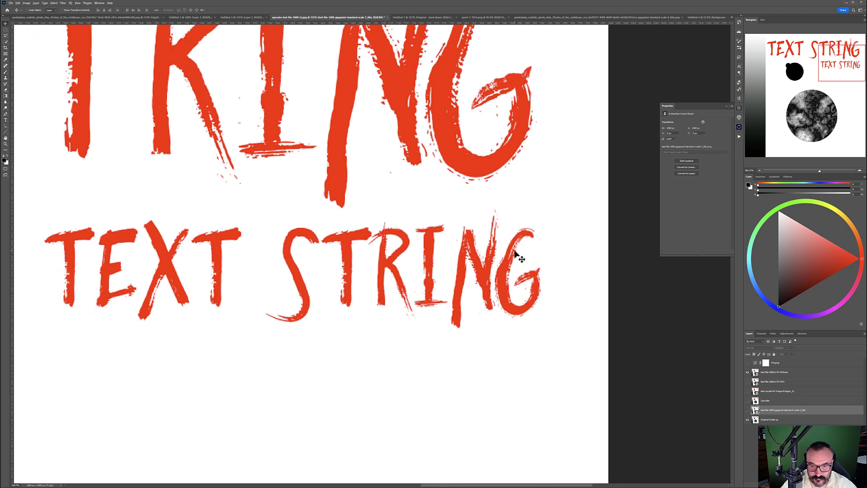
{"action": "scroll", "coordinate": [516, 254], "scroll_direction": "up", "scroll_amount": 2}
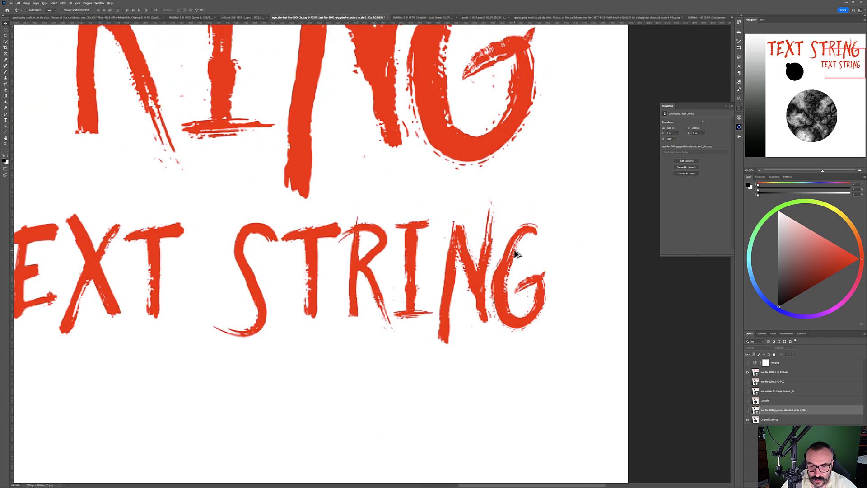
Compare the Photoshop Auto layer with the Upscaler layer on the red lettering by toggling the Auto layer
{"action": "left_click", "coordinate": [748, 372]}
{"action": "left_click", "coordinate": [749, 372]}
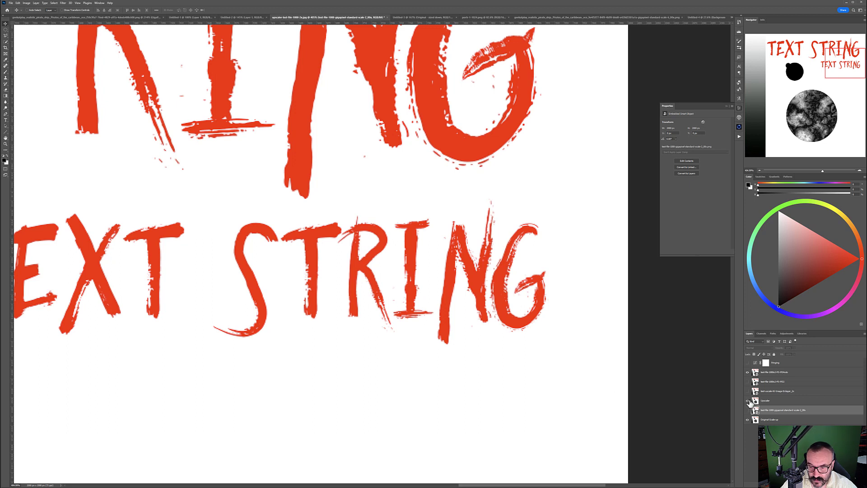
{"action": "left_click", "coordinate": [748, 373]}
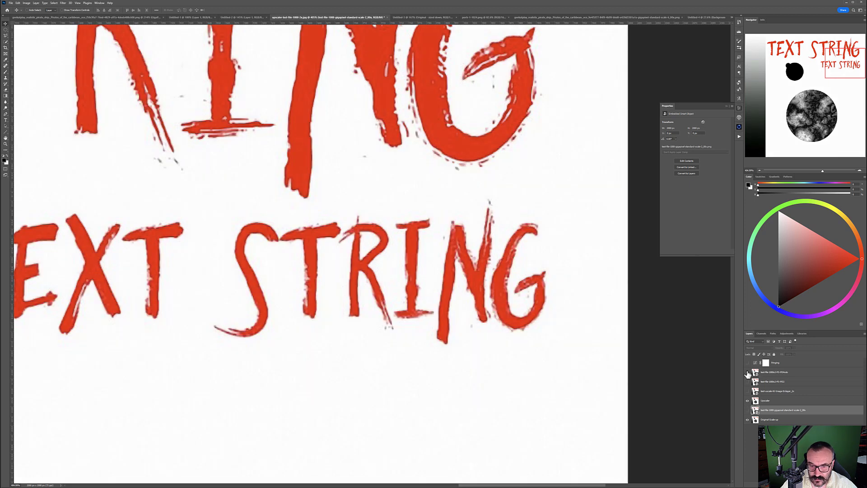
{"action": "left_click", "coordinate": [748, 372]}
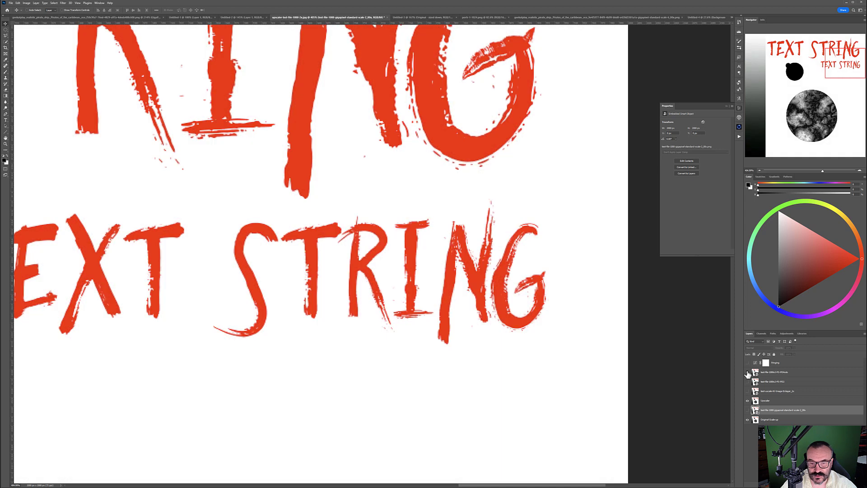
{"action": "left_click", "coordinate": [748, 373]}
{"action": "left_click", "coordinate": [748, 373]}
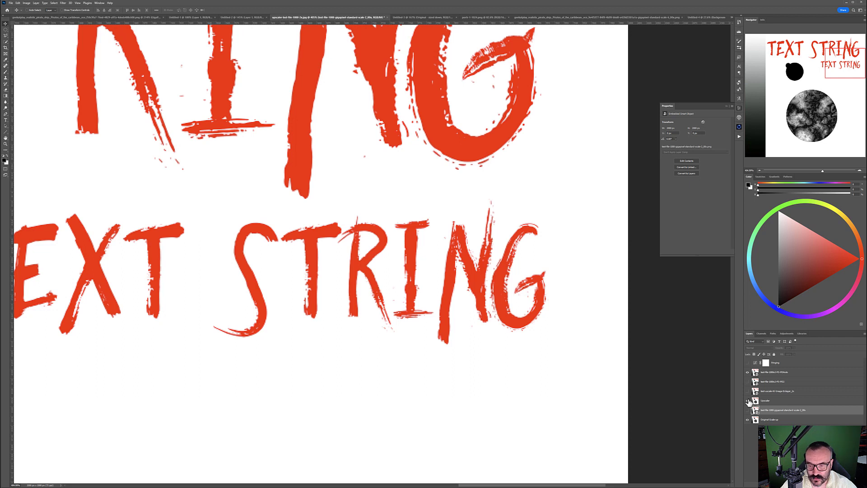
Replace the Upscaler layer with the AI image enlarger layer and compare it with the Photoshop Auto layer on the lettering
{"action": "left_click", "coordinate": [748, 390]}
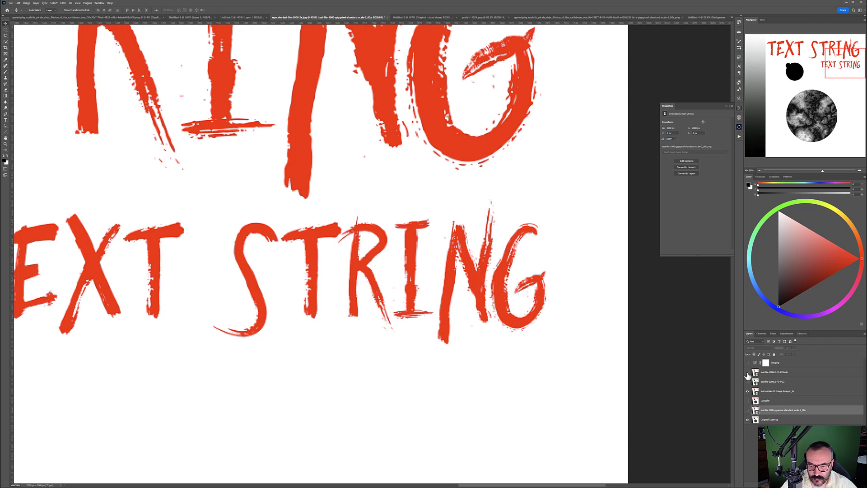
{"action": "left_click", "coordinate": [748, 373]}
{"action": "left_click", "coordinate": [748, 373]}
{"action": "left_click", "coordinate": [748, 374]}
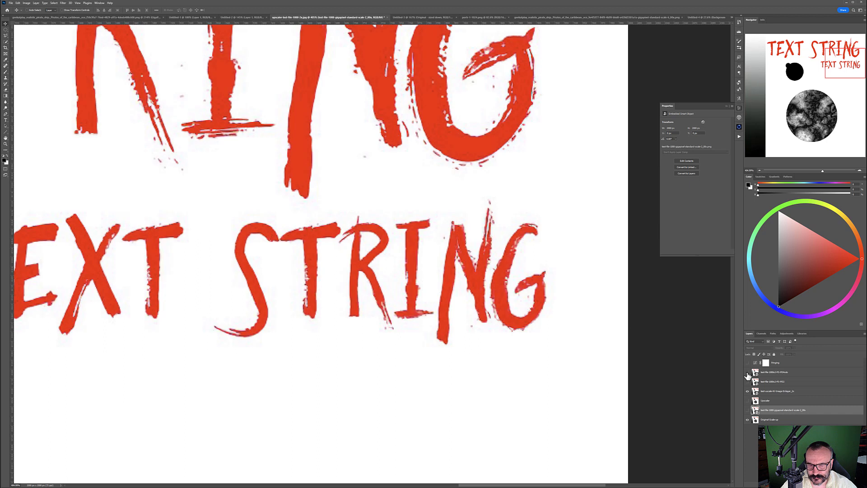
{"action": "left_click", "coordinate": [748, 374]}
Replace the AI image enlarger layer with the Gigapixel layer and compare it with the Photoshop Auto layer on the red lettering
{"action": "left_click", "coordinate": [747, 412]}
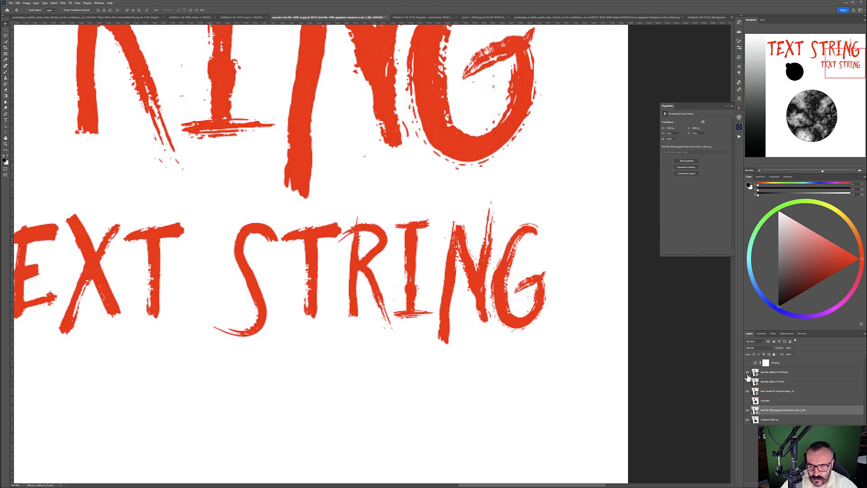
{"action": "left_click", "coordinate": [748, 391]}
{"action": "left_click", "coordinate": [748, 372]}
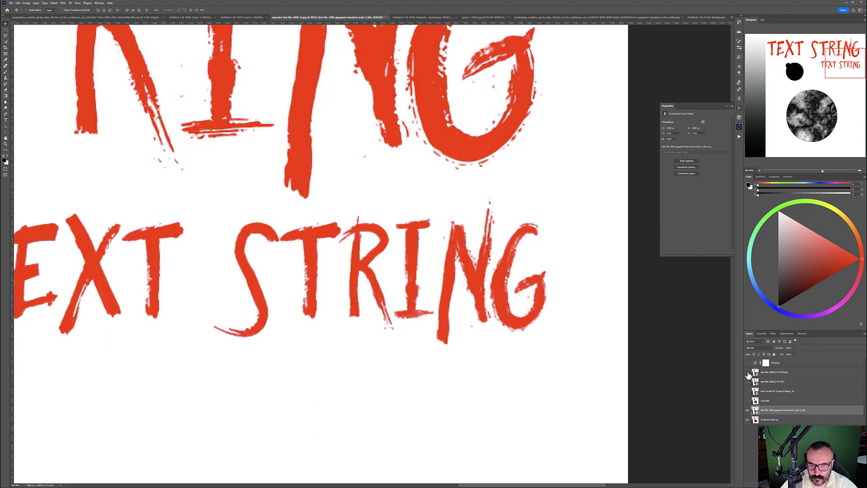
{"action": "left_click", "coordinate": [747, 373]}
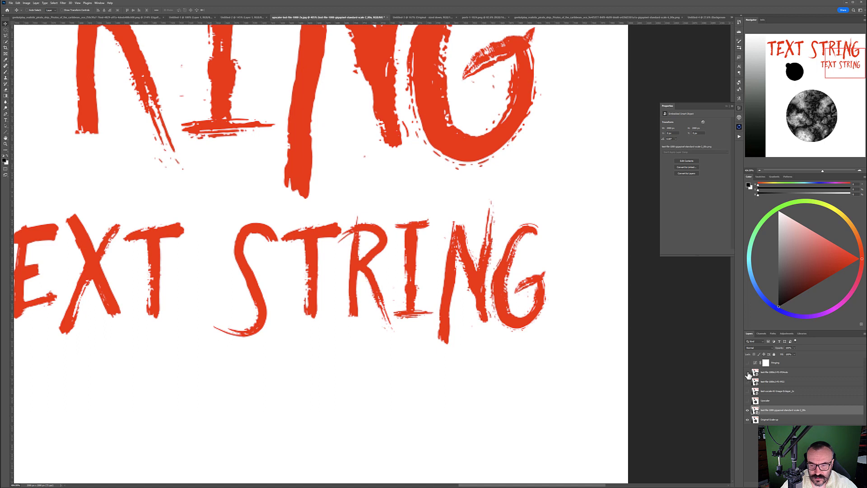
{"action": "left_click", "coordinate": [748, 373]}
{"action": "left_click", "coordinate": [748, 373]}
{"action": "left_click", "coordinate": [748, 373]}
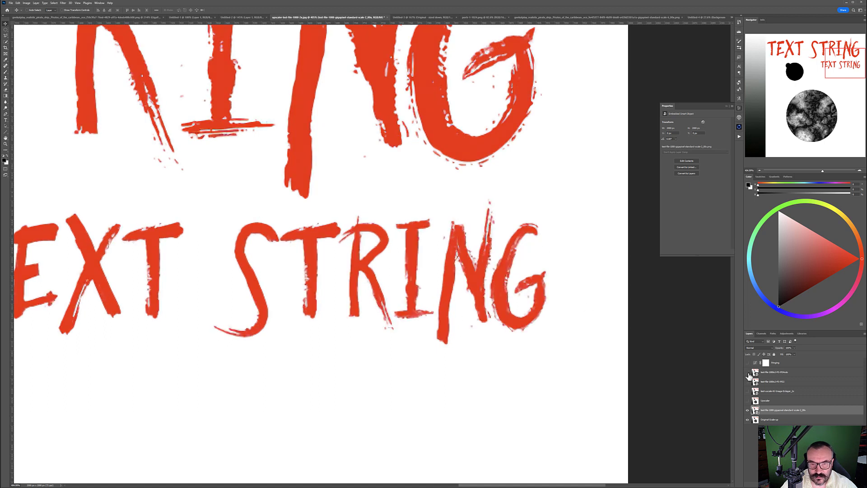
{"action": "left_click", "coordinate": [748, 373]}
{"action": "left_click", "coordinate": [748, 373]}
{"action": "left_click", "coordinate": [748, 373]}
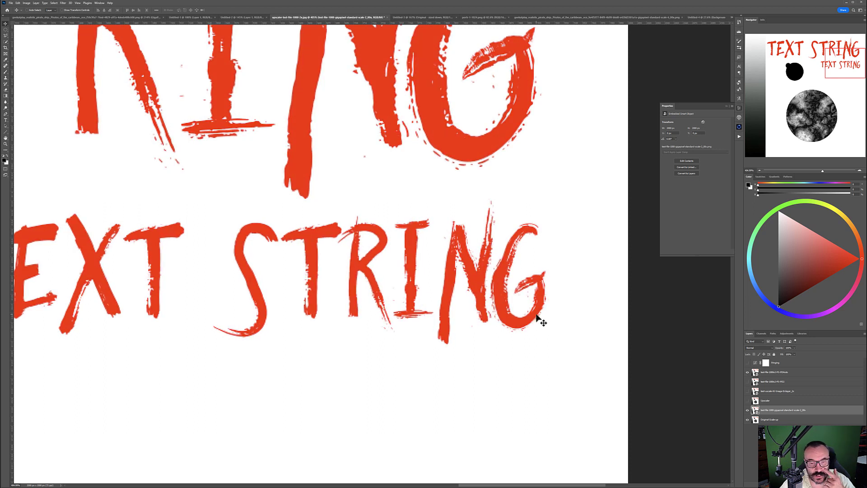
Examine the Photoshop Auto layer on the cloud-textured circle and compare it with the original by hiding the Gigapixel and Auto layers
{"action": "scroll", "coordinate": [435, 309], "scroll_direction": "down", "scroll_amount": 1}
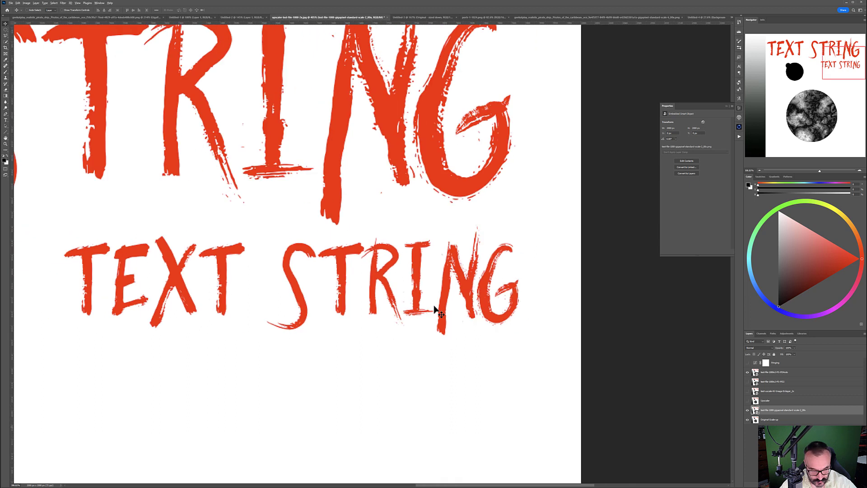
{"action": "scroll", "coordinate": [435, 309], "scroll_direction": "down", "scroll_amount": 5}
{"action": "left_click_drag", "start_coordinate": [325, 238], "coordinate": [573, 150]}
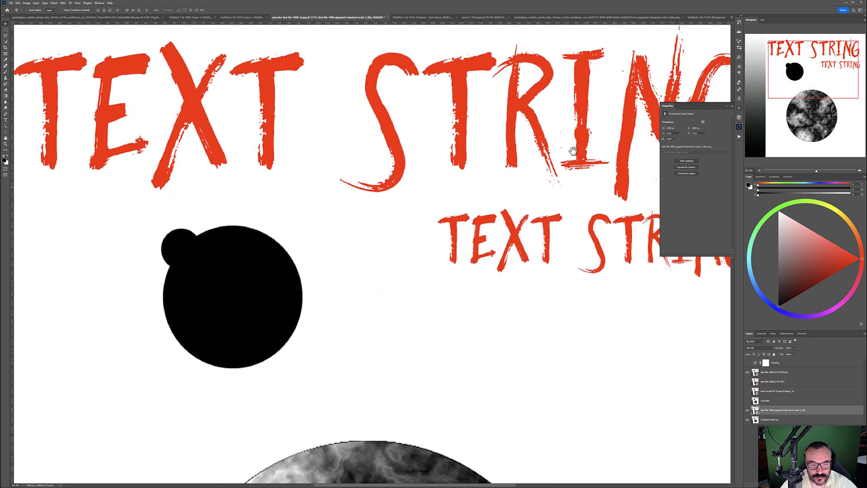
{"action": "scroll", "coordinate": [471, 250], "scroll_direction": "down", "scroll_amount": 4}
{"action": "left_click_drag", "start_coordinate": [526, 186], "coordinate": [507, 145]}
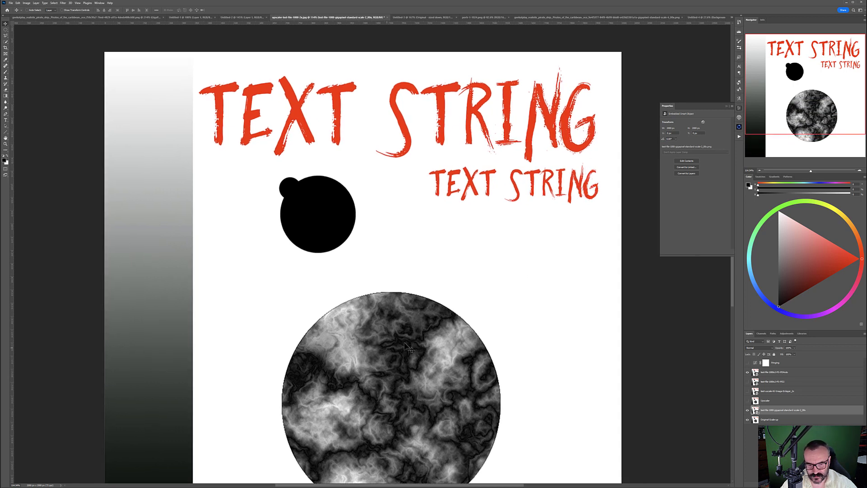
{"action": "scroll", "coordinate": [393, 375], "scroll_direction": "up", "scroll_amount": 6}
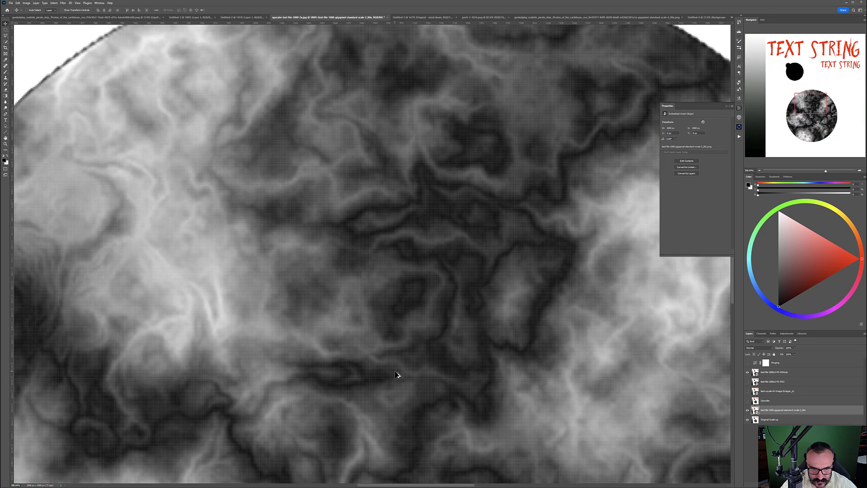
{"action": "scroll", "coordinate": [396, 375], "scroll_direction": "down", "scroll_amount": 3}
{"action": "scroll", "coordinate": [472, 285], "scroll_direction": "up", "scroll_amount": 2}
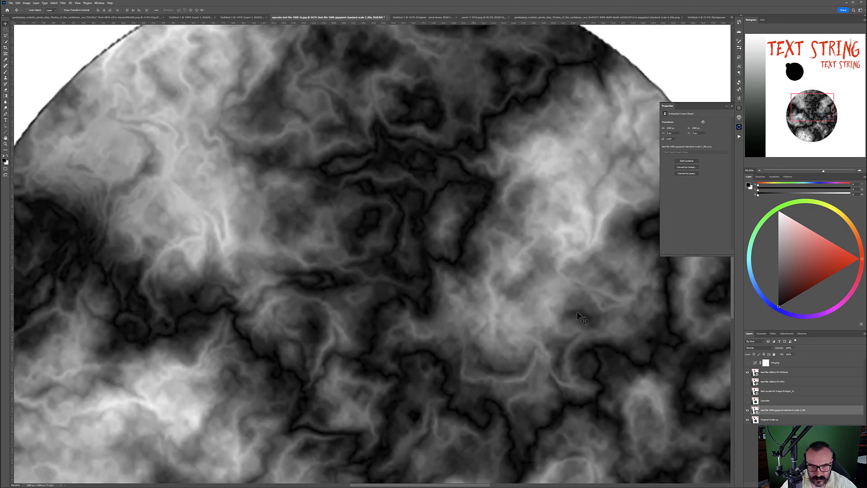
{"action": "left_click", "coordinate": [748, 411]}
{"action": "left_click", "coordinate": [747, 373]}
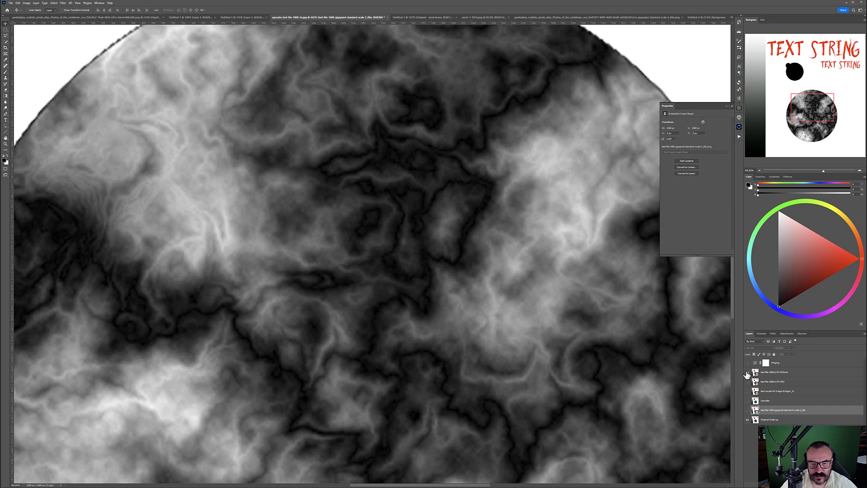
Show the Gigapixel layer and compare it with the Photoshop Auto layer on the cloud texture
{"action": "left_click", "coordinate": [748, 410]}
{"action": "left_click", "coordinate": [747, 373]}
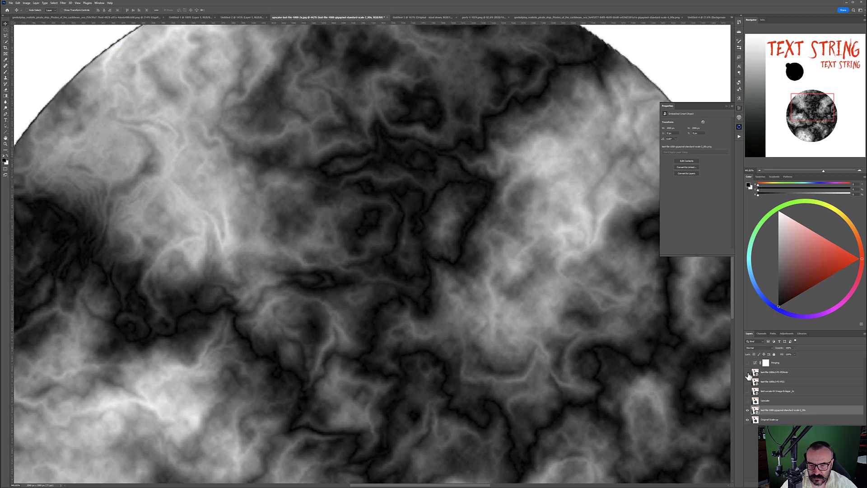
{"action": "left_click", "coordinate": [748, 373]}
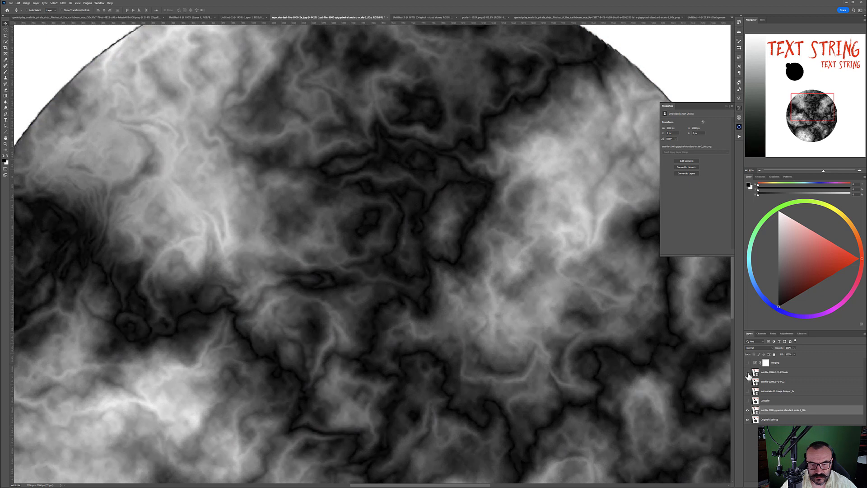
{"action": "left_click", "coordinate": [748, 373]}
{"action": "left_click", "coordinate": [748, 373]}
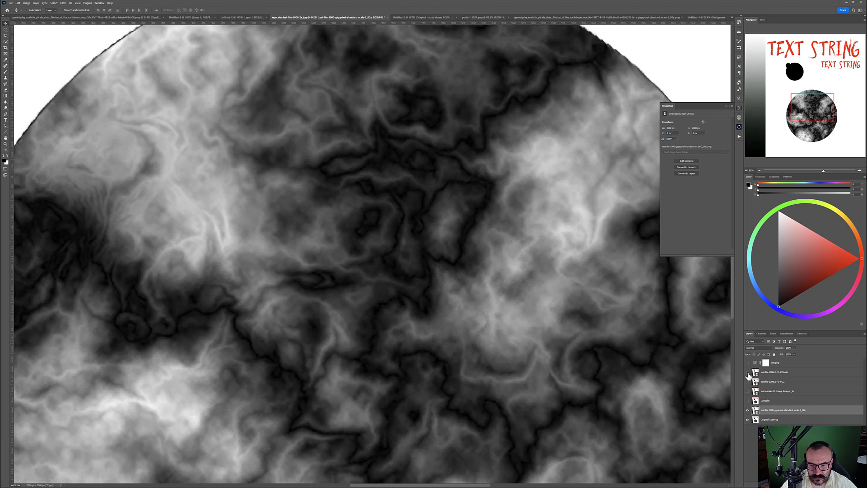
{"action": "left_click", "coordinate": [748, 373]}
{"action": "left_click", "coordinate": [747, 373]}
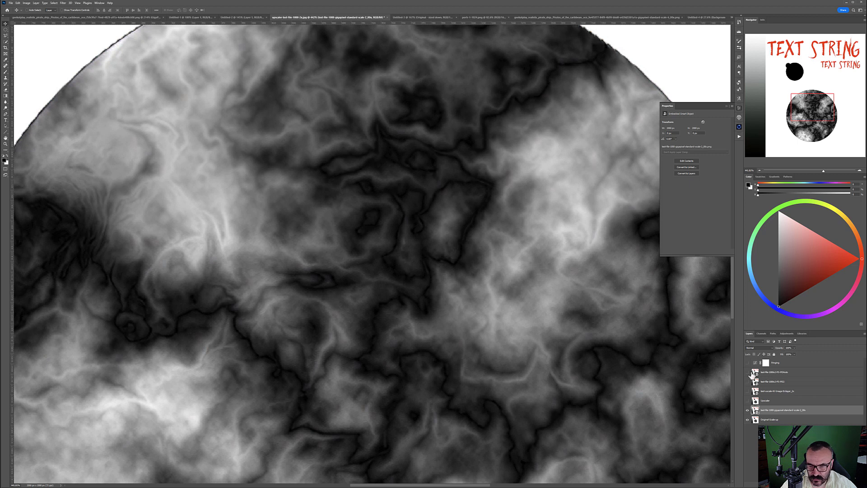
{"action": "left_click", "coordinate": [748, 373]}
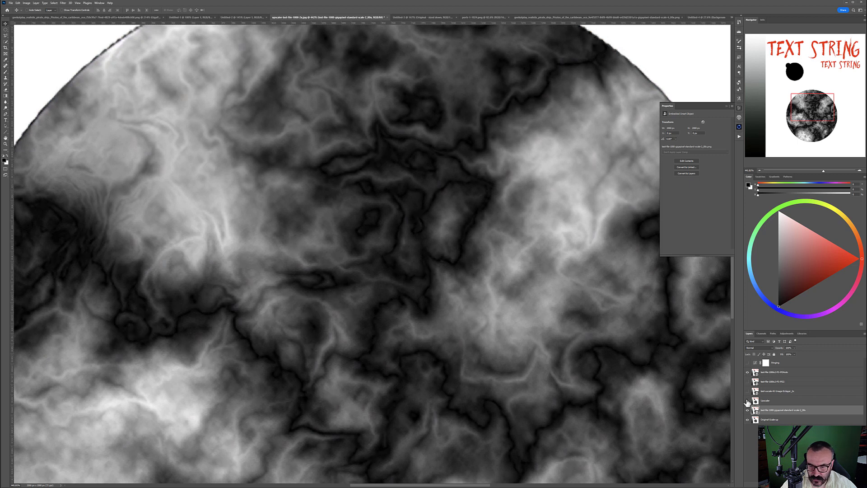
Show the Upscaler layer and compare it with the Photoshop Auto layer on the cloud texture
{"action": "left_click", "coordinate": [747, 373]}
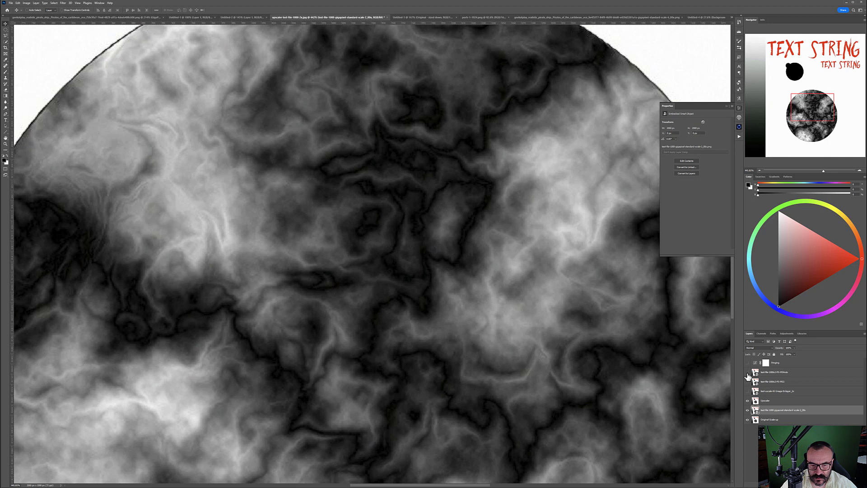
{"action": "left_click", "coordinate": [747, 373]}
{"action": "left_click", "coordinate": [747, 374]}
{"action": "left_click", "coordinate": [747, 373]}
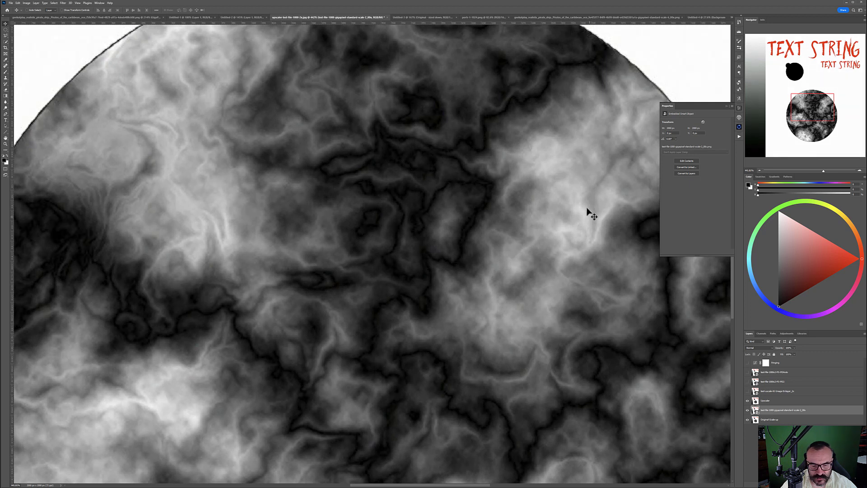
Show the AI image enlarger layer and compare it with the Photoshop Auto layer on the cloud texture
{"action": "left_click", "coordinate": [747, 392]}
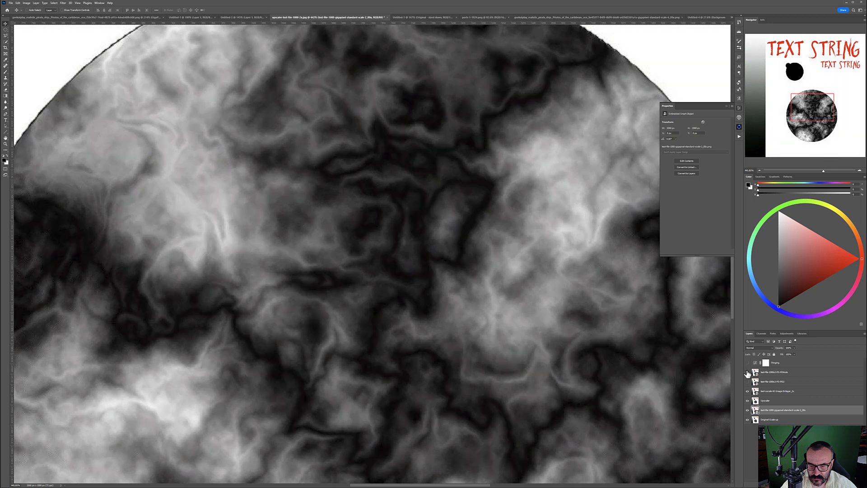
{"action": "left_click", "coordinate": [748, 373]}
{"action": "left_click", "coordinate": [747, 373]}
{"action": "left_click", "coordinate": [747, 373]}
{"action": "left_click", "coordinate": [748, 373]}
{"action": "left_click", "coordinate": [747, 373]}
Show the PS-PD2 layer and compare it with the Photoshop Auto layer on the cloud texture and circle edge
{"action": "left_click", "coordinate": [747, 373]}
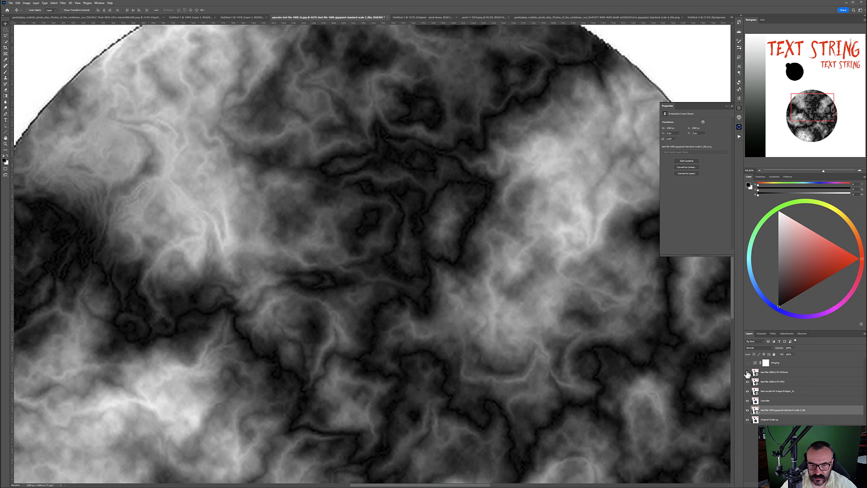
{"action": "left_click", "coordinate": [747, 373]}
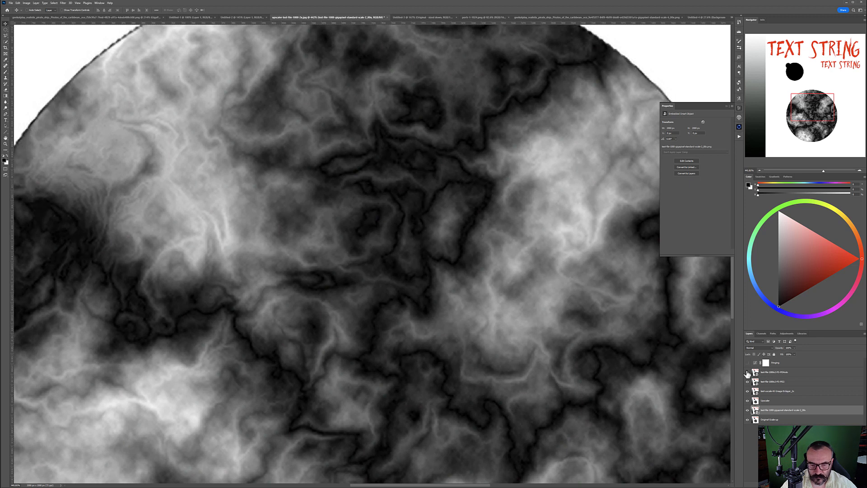
{"action": "left_click", "coordinate": [748, 374]}
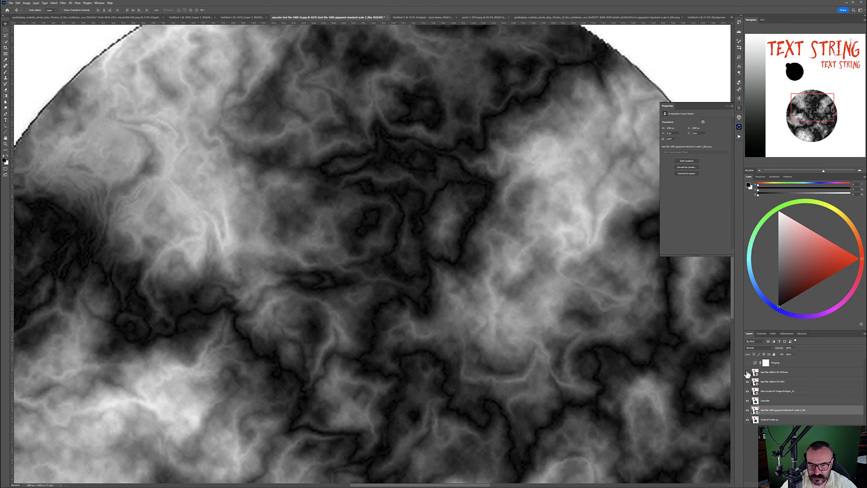
{"action": "left_click", "coordinate": [748, 373]}
{"action": "scroll", "coordinate": [408, 224], "scroll_direction": "up", "scroll_amount": 3}
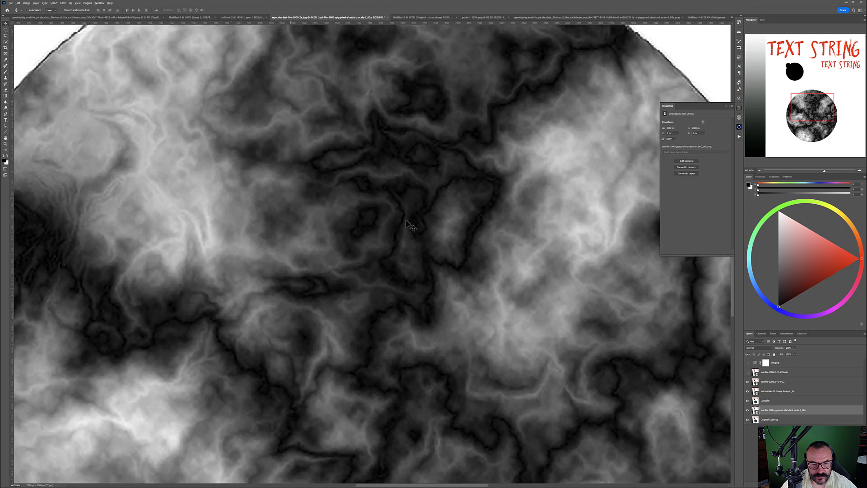
{"action": "scroll", "coordinate": [408, 224], "scroll_direction": "down", "scroll_amount": 2}
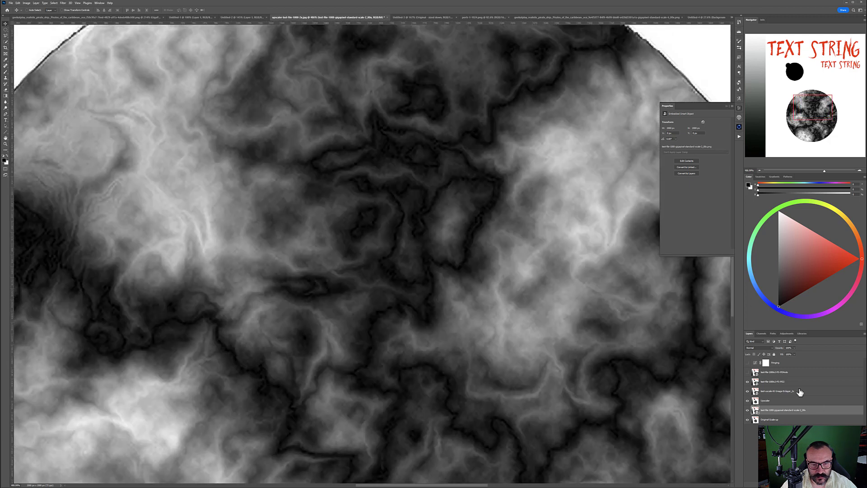
{"action": "left_click", "coordinate": [747, 373]}
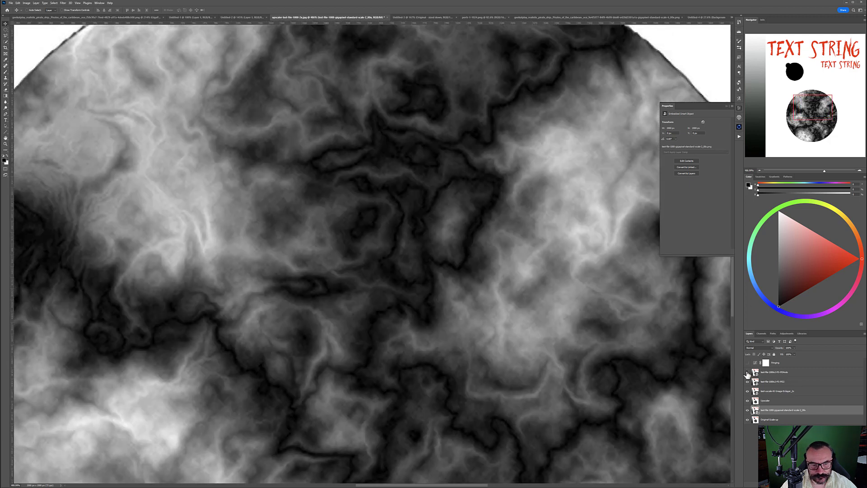
{"action": "left_click", "coordinate": [747, 373]}
{"action": "left_click", "coordinate": [748, 373]}
{"action": "left_click", "coordinate": [747, 373]}
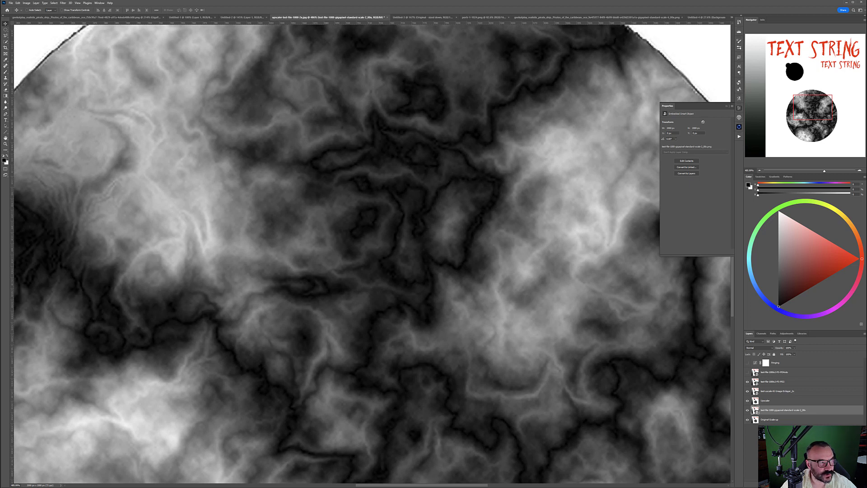
Switch to the portrait document and frame the seated woman with the camera
{"action": "key", "text": "ctrl+Tab"}
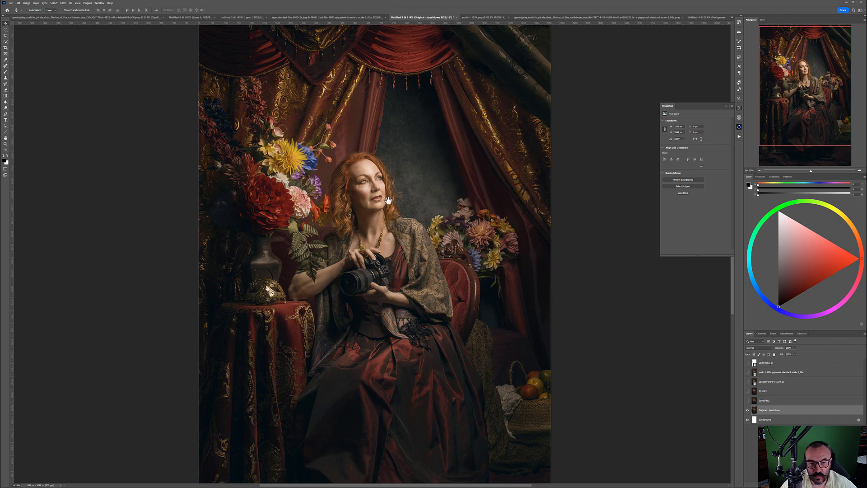
{"action": "mouse_move", "coordinate": [408, 235]}
{"action": "left_mouse_down"}
{"action": "mouse_move", "coordinate": [388, 203]}
{"action": "mouse_move", "coordinate": [403, 199]}
{"action": "mouse_move", "coordinate": [410, 235]}
{"action": "left_mouse_up"}
{"action": "scroll", "coordinate": [383, 190], "scroll_direction": "up", "scroll_amount": 5}
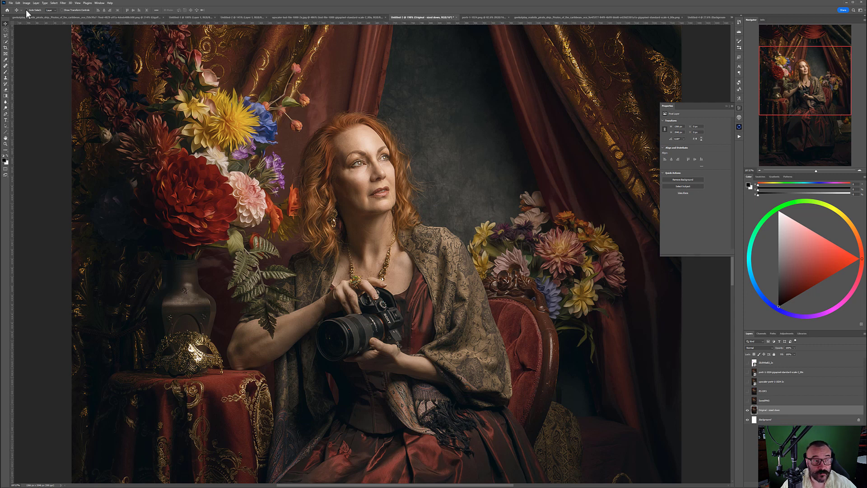
Convert the portrait document to 8 Bits/Channel
{"action": "left_click", "coordinate": [27, 3]}
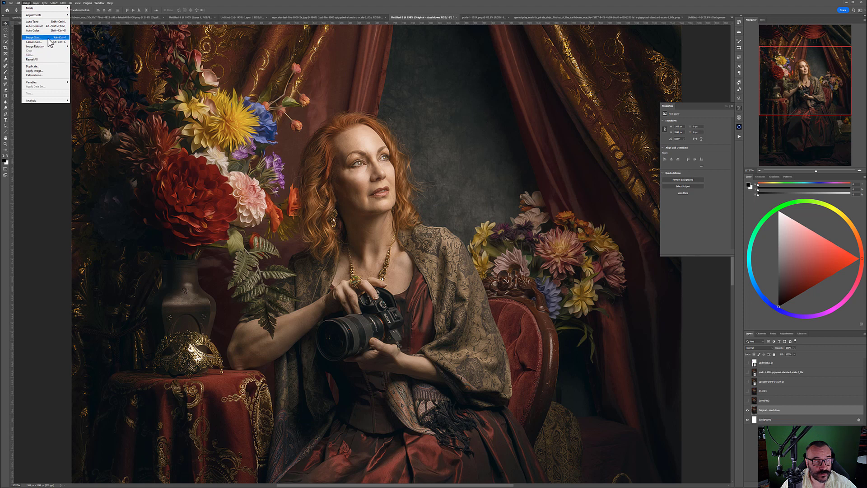
{"action": "mouse_move", "coordinate": [51, 8]}
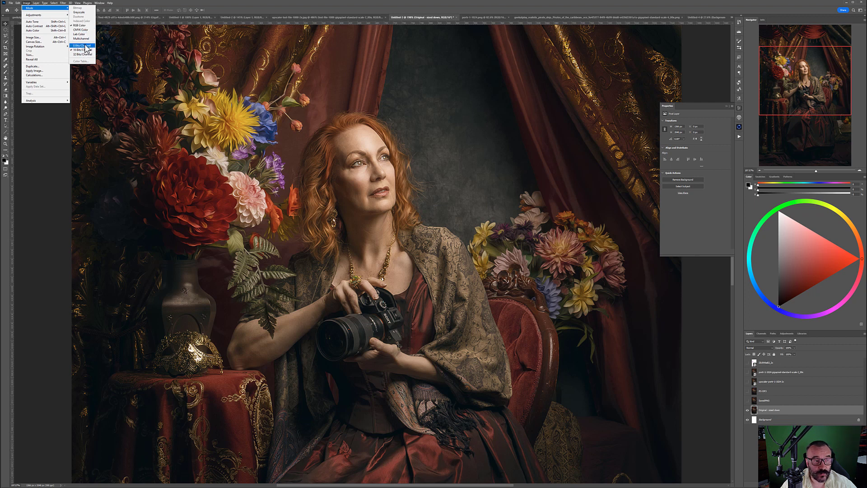
{"action": "left_click", "coordinate": [85, 46]}
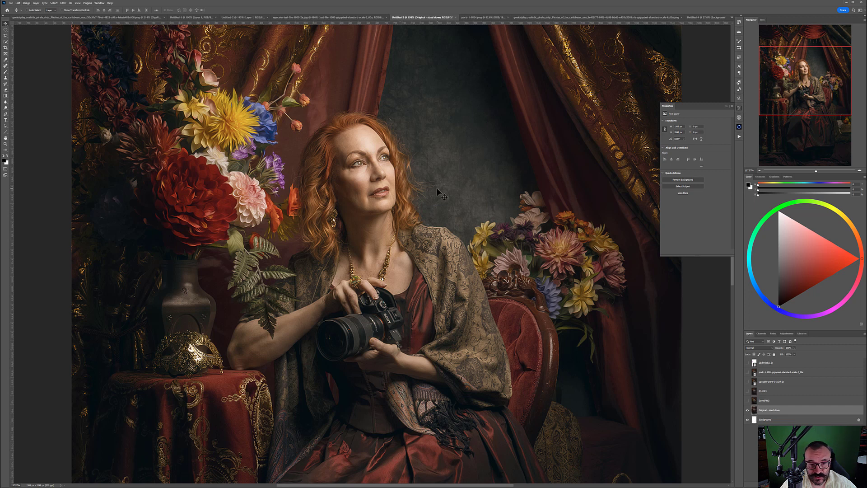
Undo the 8 Bits/Channel conversion by returning to the preceding history state
{"action": "left_click", "coordinate": [27, 3]}
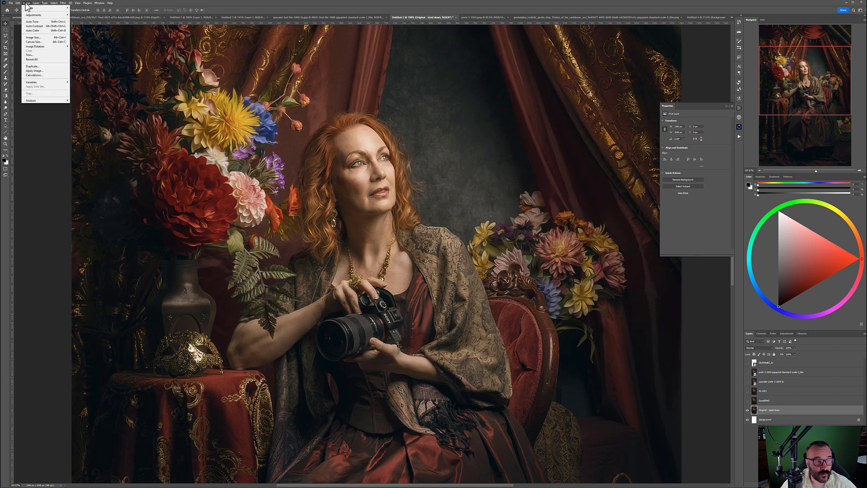
{"action": "mouse_move", "coordinate": [110, 3]}
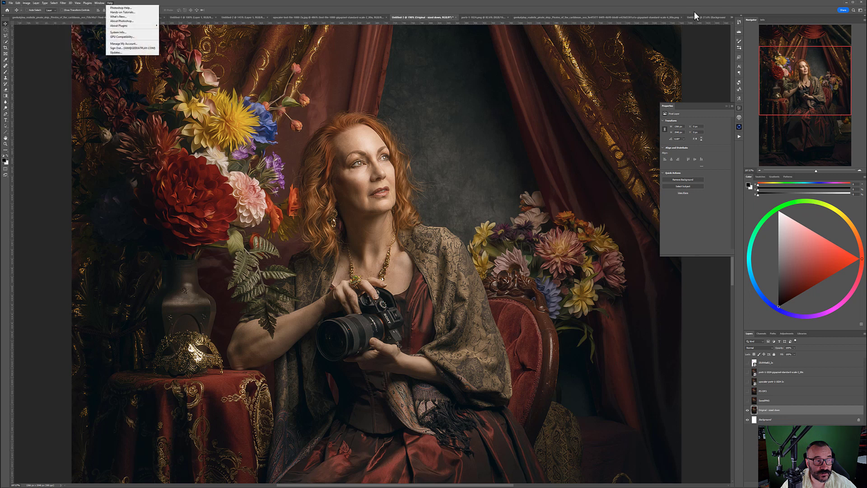
{"action": "left_click", "coordinate": [746, 29]}
{"action": "left_click", "coordinate": [739, 21]}
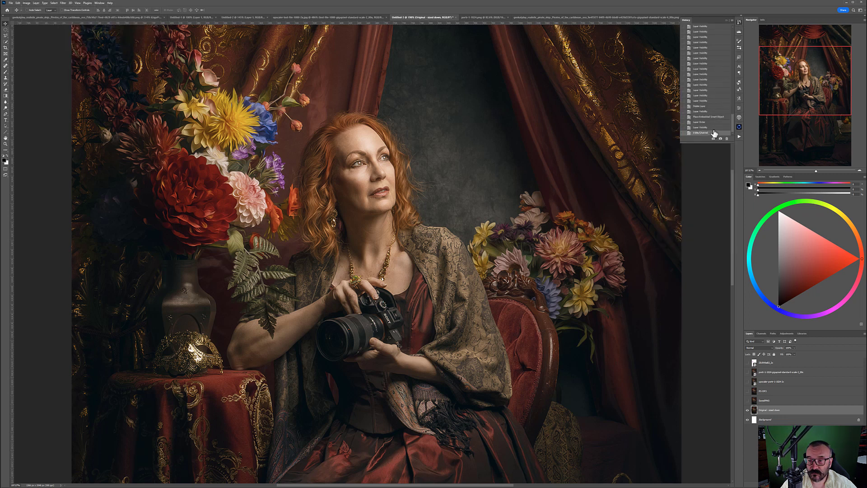
{"action": "left_click", "coordinate": [716, 127]}
{"action": "left_click", "coordinate": [738, 23]}
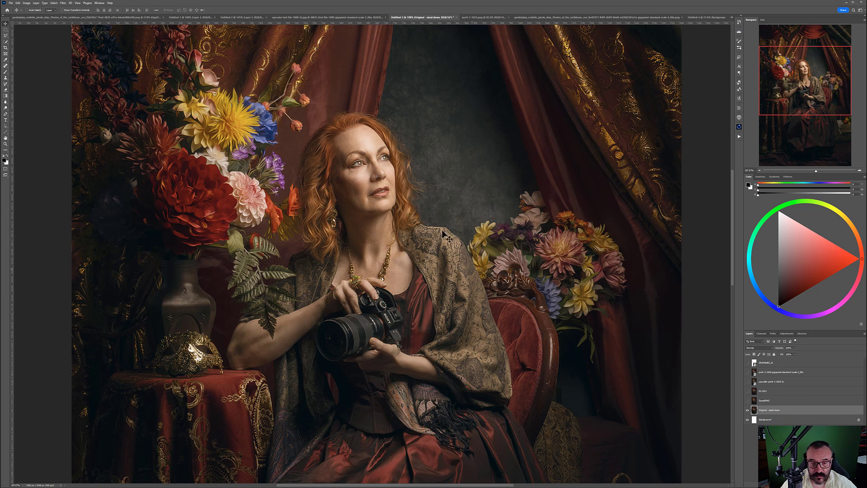
Check the layered portrait document's pixel dimensions in Image Size and close the dialog without changes
{"action": "scroll", "coordinate": [400, 192], "scroll_direction": "up", "scroll_amount": 1}
{"action": "scroll", "coordinate": [399, 192], "scroll_direction": "down", "scroll_amount": 2}
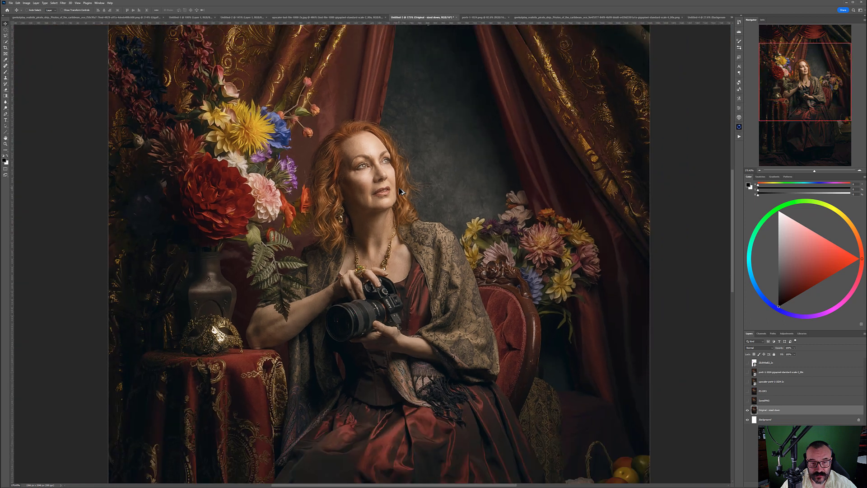
{"action": "left_click_drag", "start_coordinate": [433, 254], "coordinate": [425, 231]}
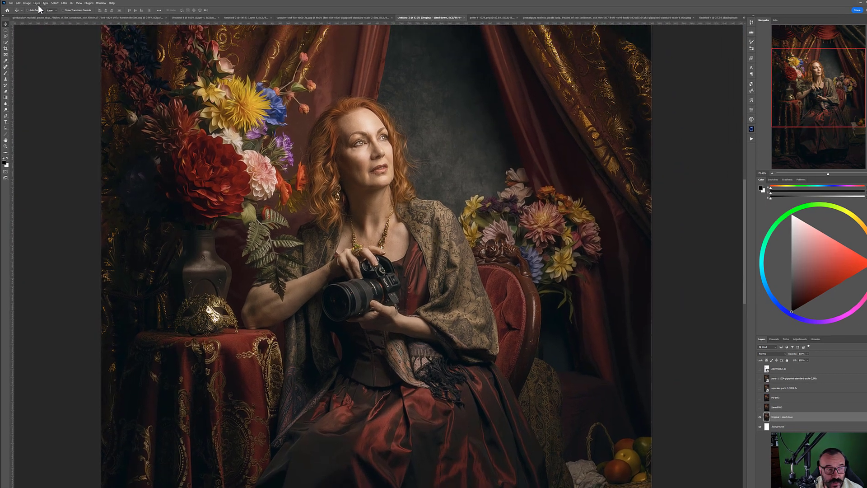
{"action": "left_click", "coordinate": [27, 2]}
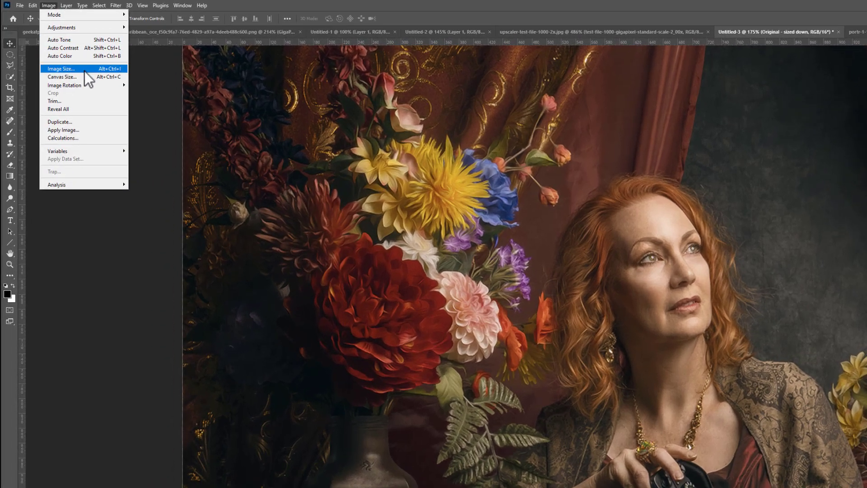
{"action": "left_click", "coordinate": [85, 70]}
{"action": "key", "text": "Tab"}
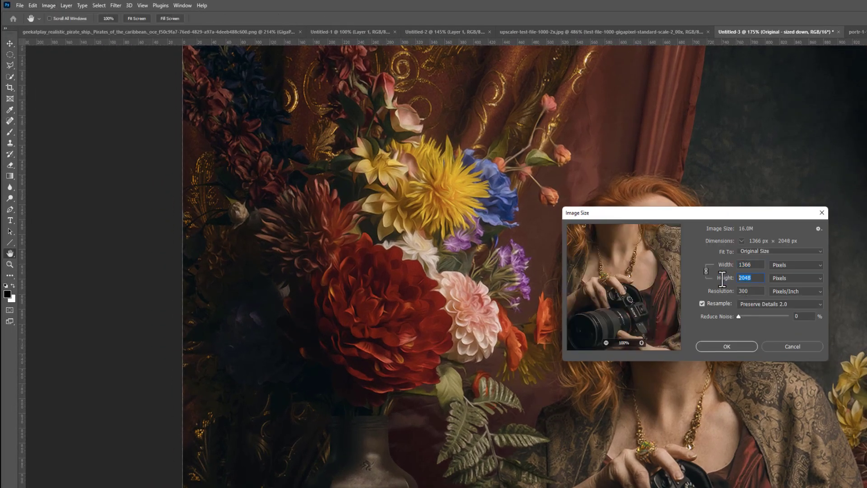
{"action": "left_click", "coordinate": [822, 212]}
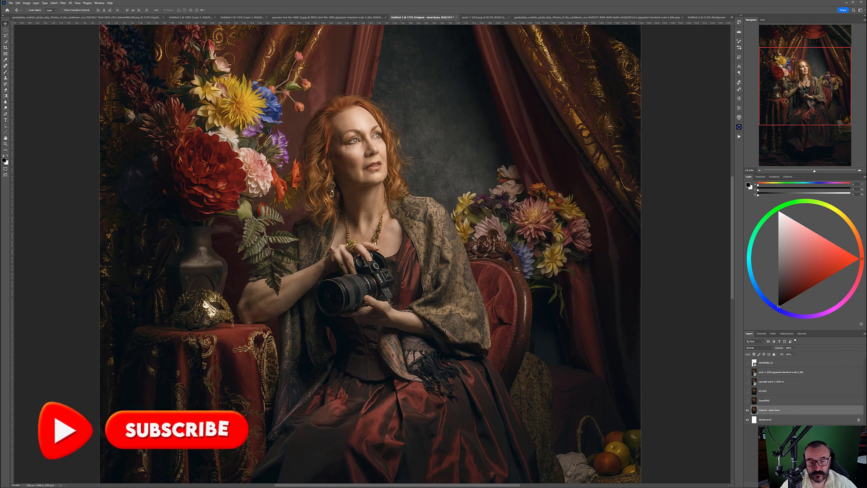
Switch to the small source portrait, portr-1-1024.png, and check its dimensions and resolution in Image Size without changing them
{"action": "key", "text": "ctrl+Tab"}
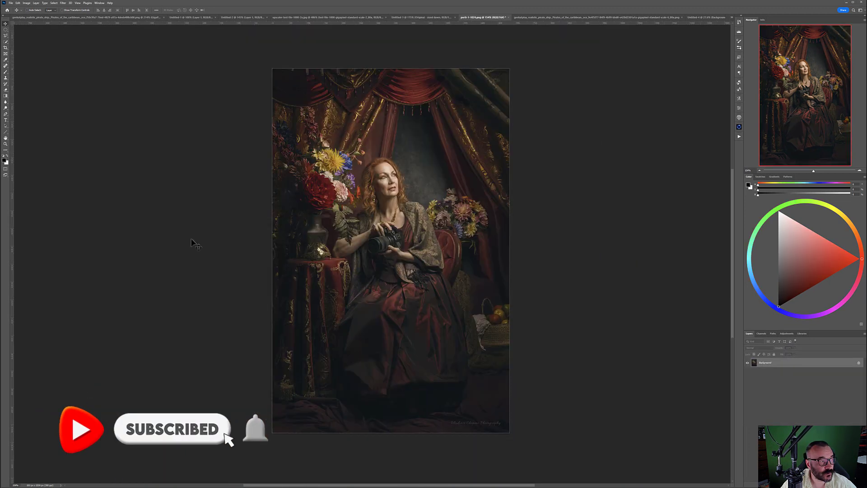
{"action": "left_click", "coordinate": [27, 3]}
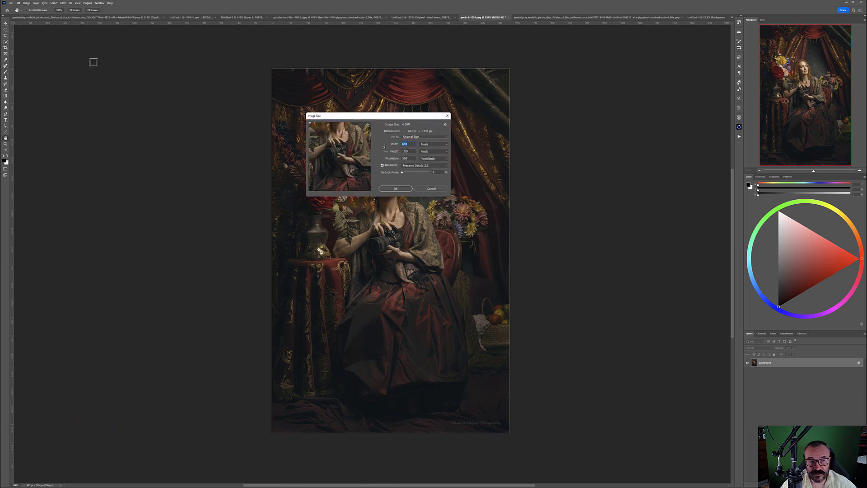
{"action": "left_click", "coordinate": [412, 158]}
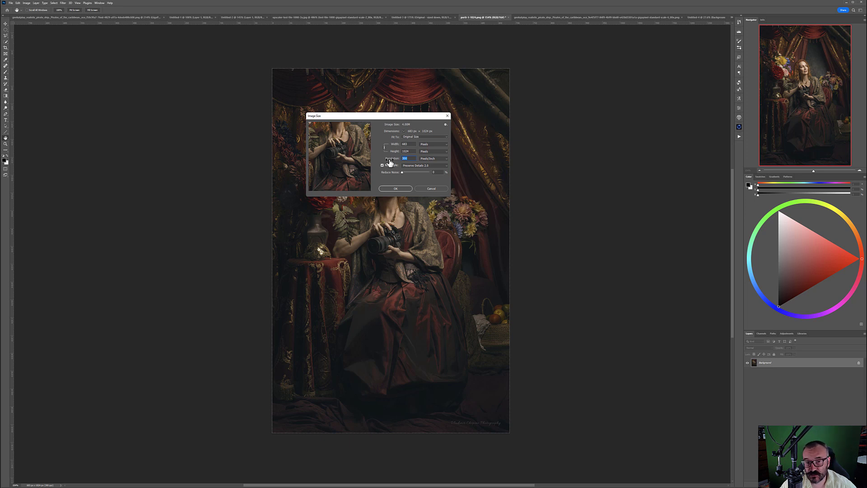
{"action": "left_click", "coordinate": [432, 188]}
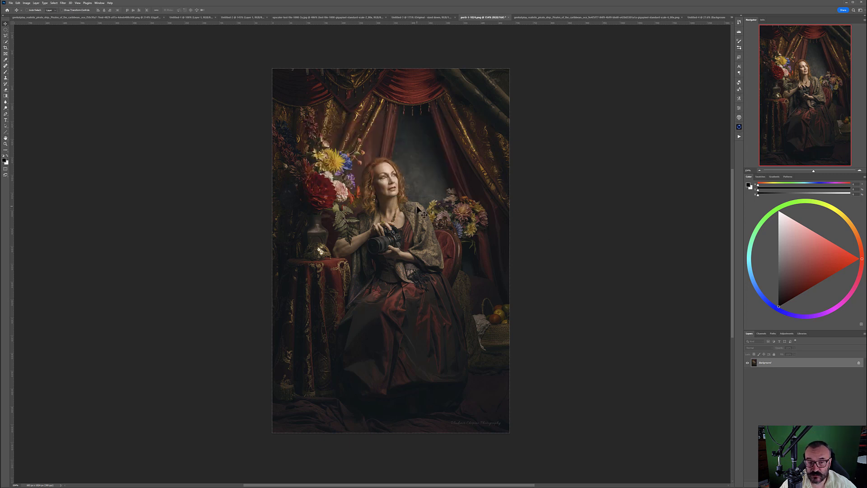
Return to the layered portrait document, fit the whole picture in view, and show the layer directly above the sized-down original
{"action": "left_click", "coordinate": [411, 18]}
{"action": "scroll", "coordinate": [370, 205], "scroll_direction": "down", "scroll_amount": 5}
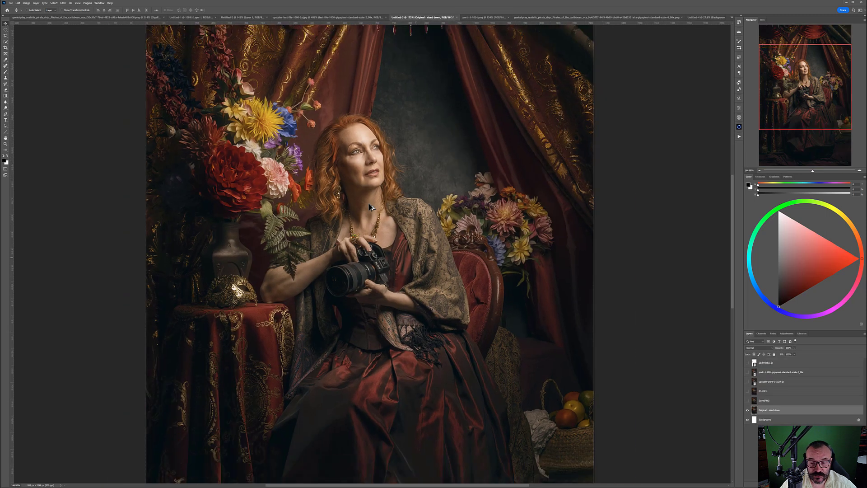
{"action": "left_click_drag", "start_coordinate": [380, 254], "coordinate": [401, 244]}
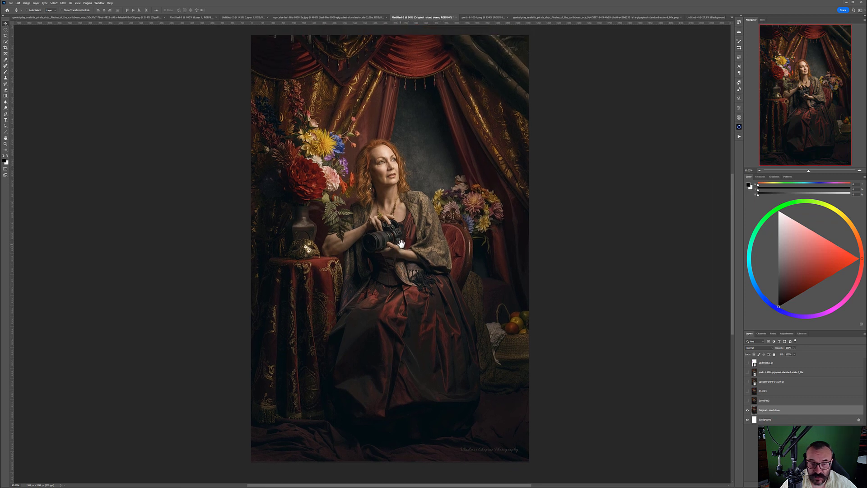
{"action": "left_click", "coordinate": [784, 401]}
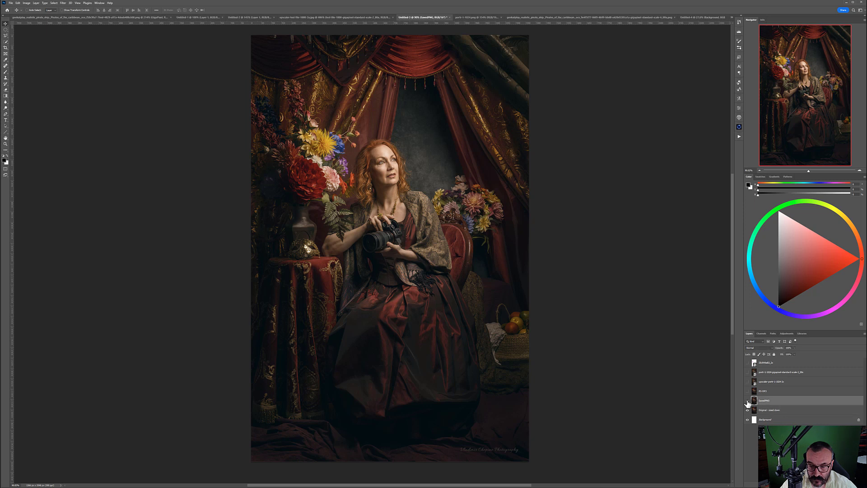
{"action": "left_click", "coordinate": [748, 401]}
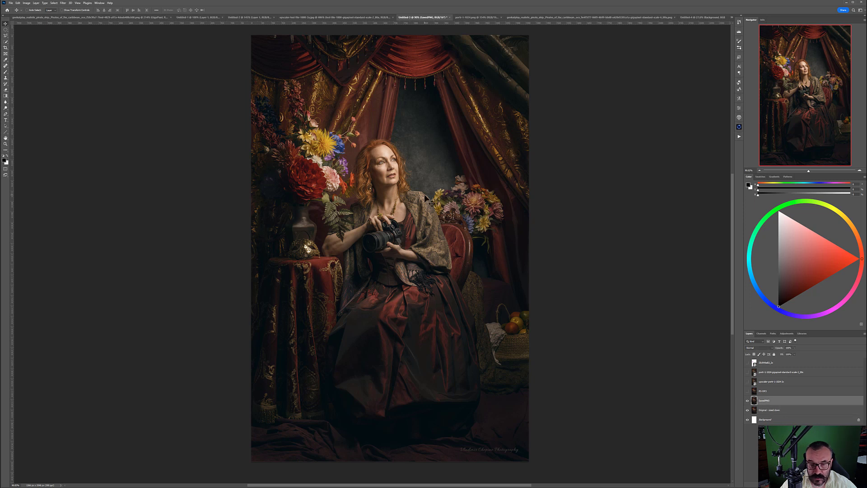
Toggle the upscaled layer against the sized-down original and examine the woman's face and hair up close
{"action": "scroll", "coordinate": [370, 206], "scroll_direction": "up", "scroll_amount": 4}
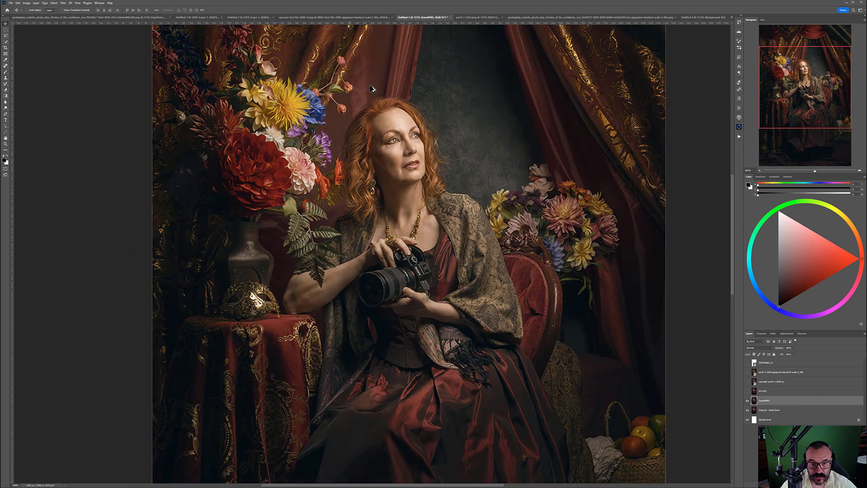
{"action": "scroll", "coordinate": [371, 206], "scroll_direction": "up", "scroll_amount": 3}
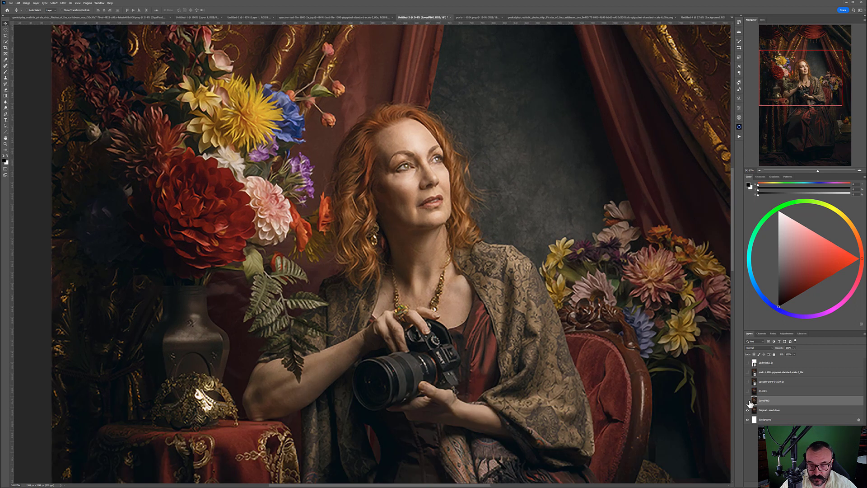
{"action": "left_click", "coordinate": [748, 401]}
{"action": "left_click", "coordinate": [748, 401]}
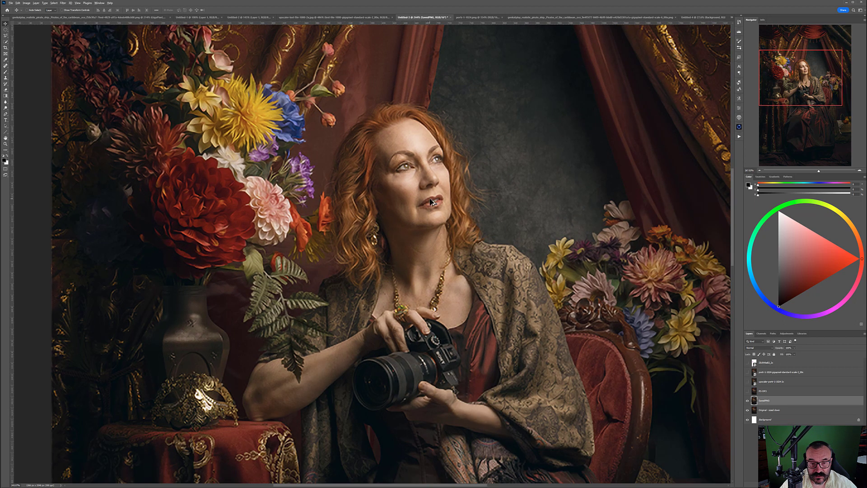
{"action": "scroll", "coordinate": [431, 203], "scroll_direction": "up", "scroll_amount": 3}
{"action": "left_click_drag", "start_coordinate": [391, 170], "coordinate": [407, 207]}
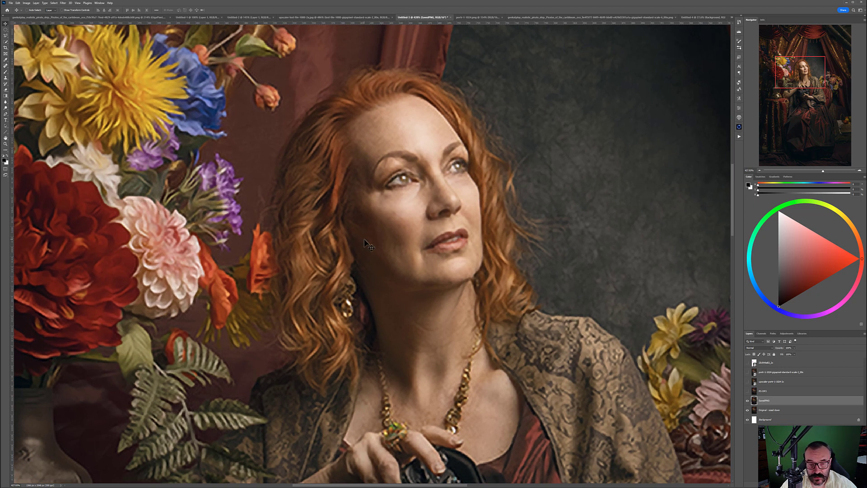
Copy the portr-1-1024.png image into the layered portrait document as a new layer and place it over the seated figure
{"action": "scroll", "coordinate": [365, 243], "scroll_direction": "down", "scroll_amount": 10}
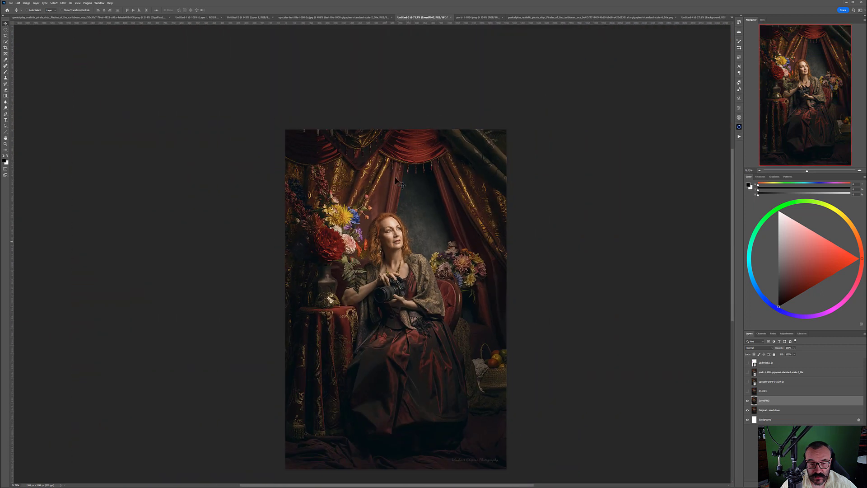
{"action": "left_click", "coordinate": [470, 17]}
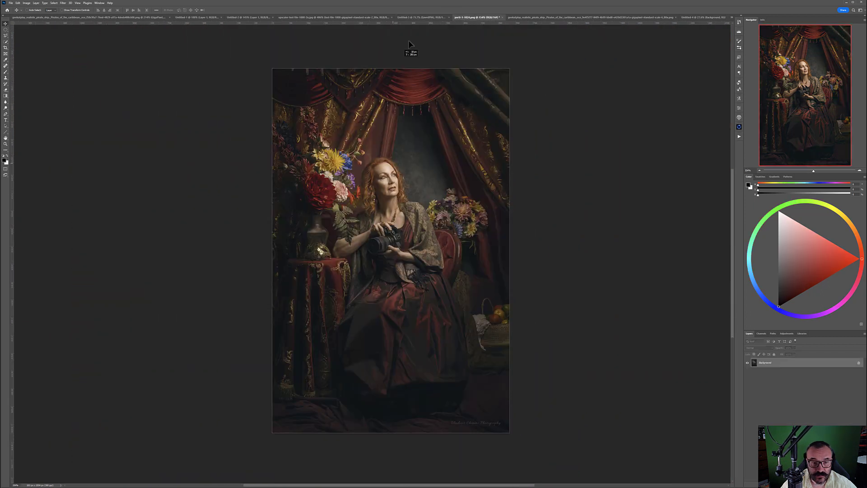
{"action": "left_click", "coordinate": [414, 17]}
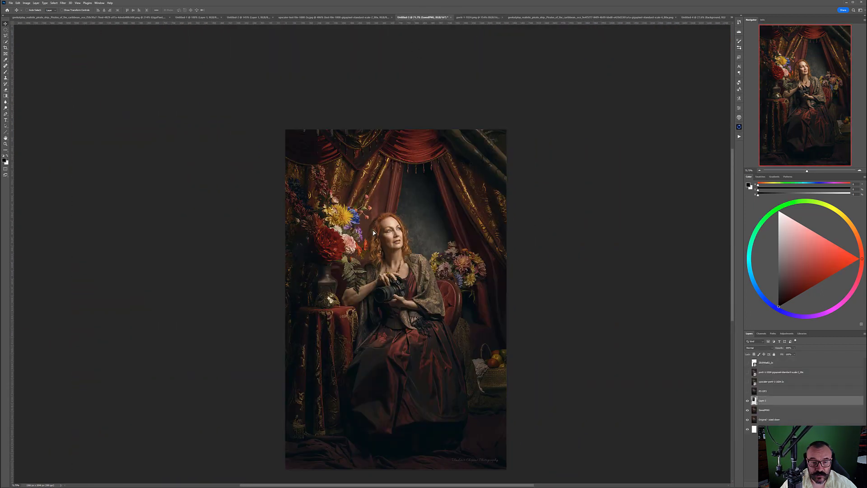
{"action": "left_click_drag", "start_coordinate": [408, 231], "coordinate": [428, 306]}
Try enlarging the copied portrait to the canvas's top edge with Free Transform, and delete its layer
{"action": "key", "text": "ctrl+t"}
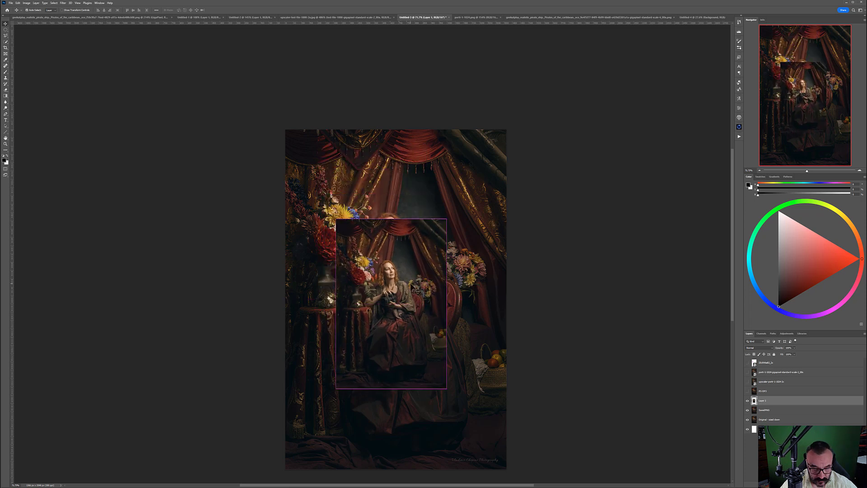
{"action": "left_click_drag", "start_coordinate": [391, 219], "coordinate": [391, 129]}
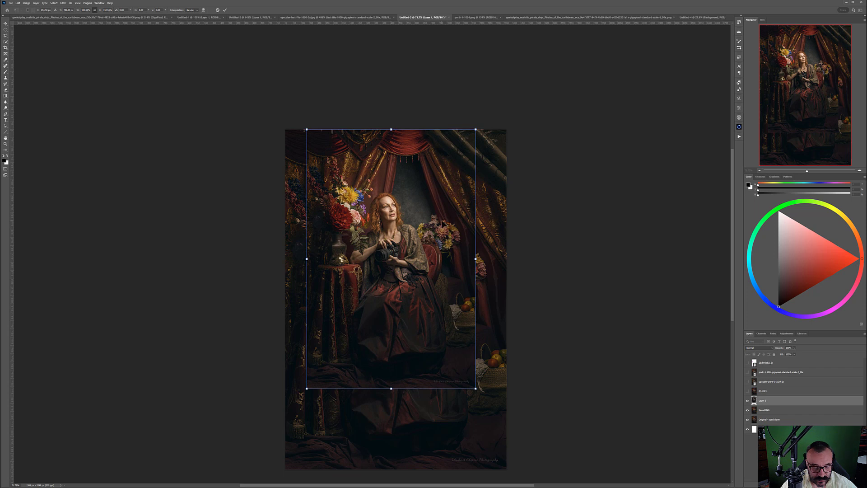
{"action": "key", "text": "Escape"}
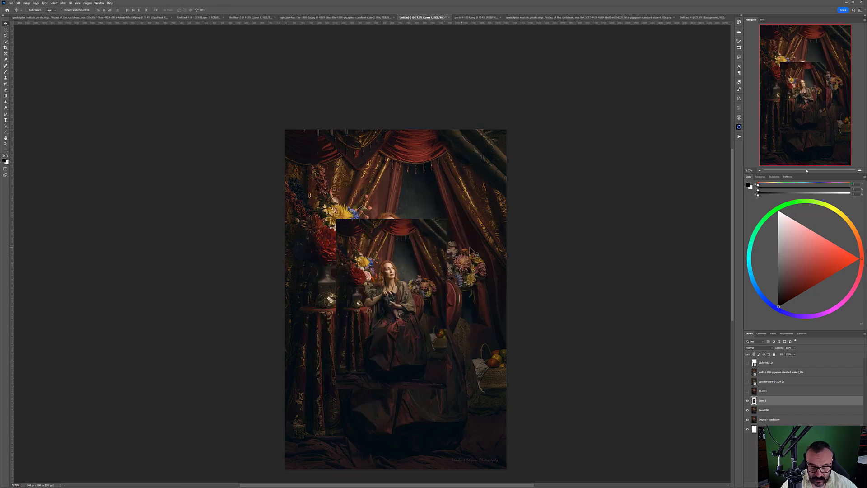
{"action": "left_click_drag", "start_coordinate": [486, 262], "coordinate": [466, 185]}
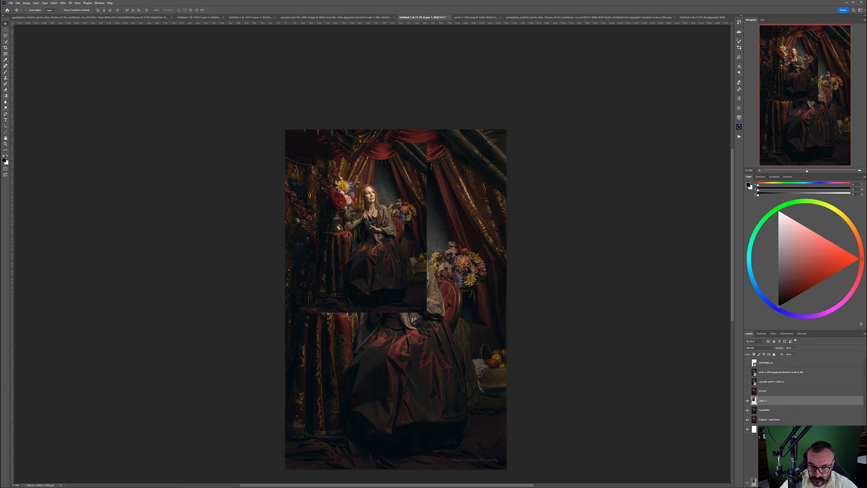
{"action": "key", "text": "Delete"}
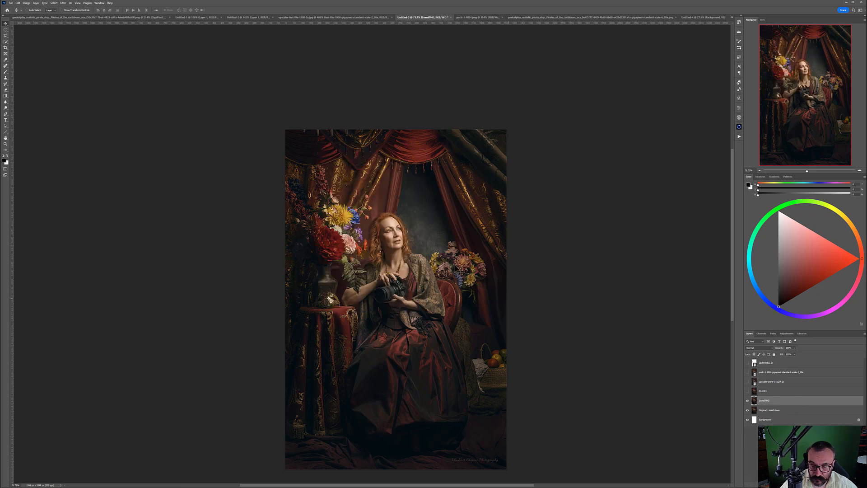
Zoom in on the woman's head and repeatedly compare the upscaled layer with the sized-down original beneath it
{"action": "scroll", "coordinate": [391, 225], "scroll_direction": "up", "scroll_amount": 15}
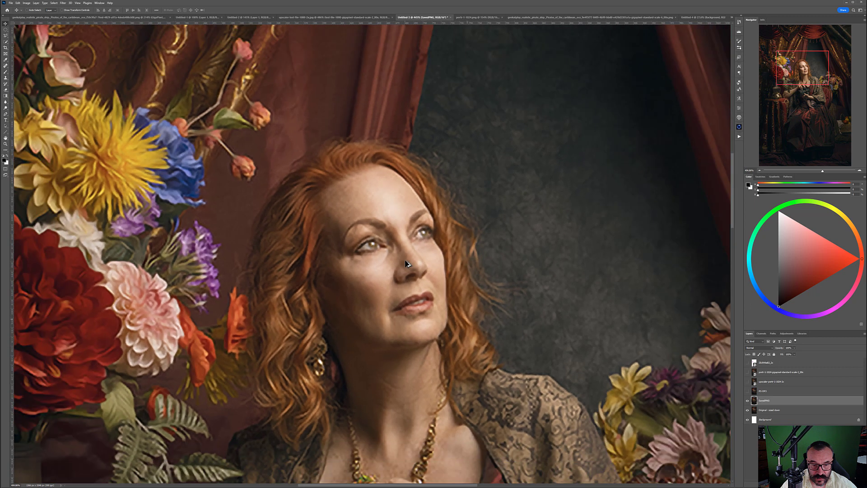
{"action": "left_click_drag", "start_coordinate": [404, 300], "coordinate": [454, 247]}
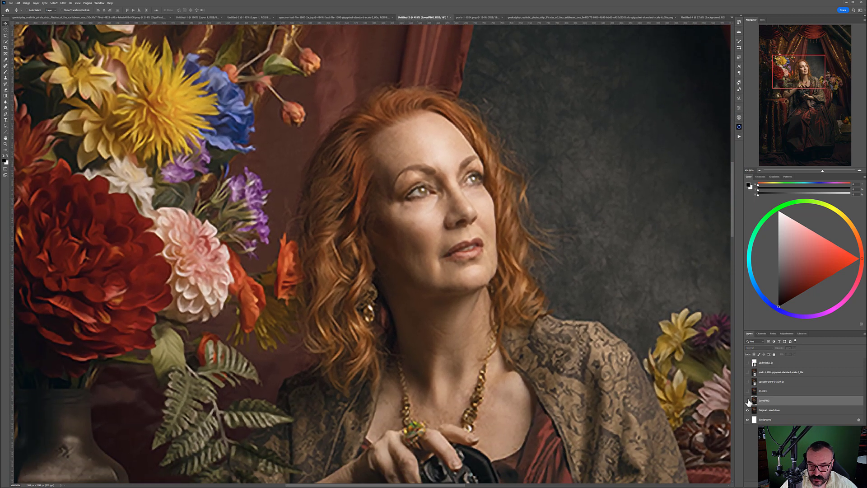
{"action": "left_click", "coordinate": [748, 401]}
{"action": "left_click", "coordinate": [748, 400]}
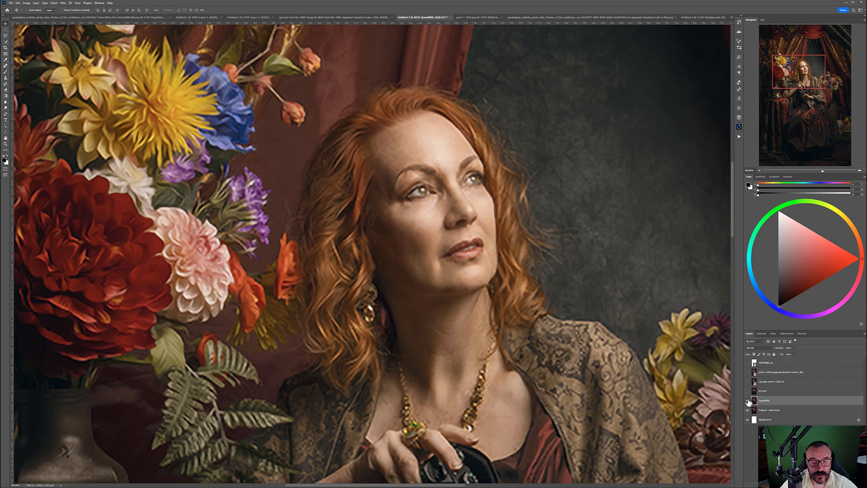
{"action": "left_click", "coordinate": [748, 401]}
{"action": "left_click", "coordinate": [748, 400]}
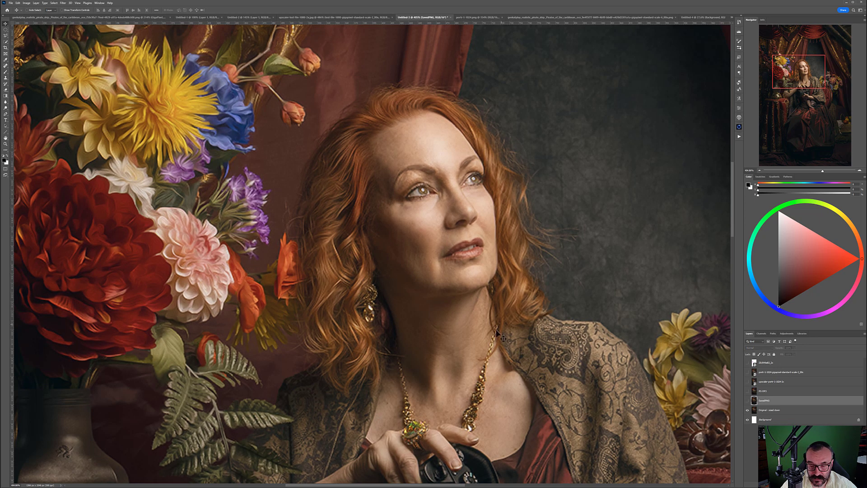
Compare the upscaled layer with the sized-down original on the necklace, ring, camera lettering and shawl pattern
{"action": "scroll", "coordinate": [482, 423], "scroll_direction": "down", "scroll_amount": 2}
{"action": "scroll", "coordinate": [481, 423], "scroll_direction": "up", "scroll_amount": 4}
{"action": "scroll", "coordinate": [481, 423], "scroll_direction": "down", "scroll_amount": 2}
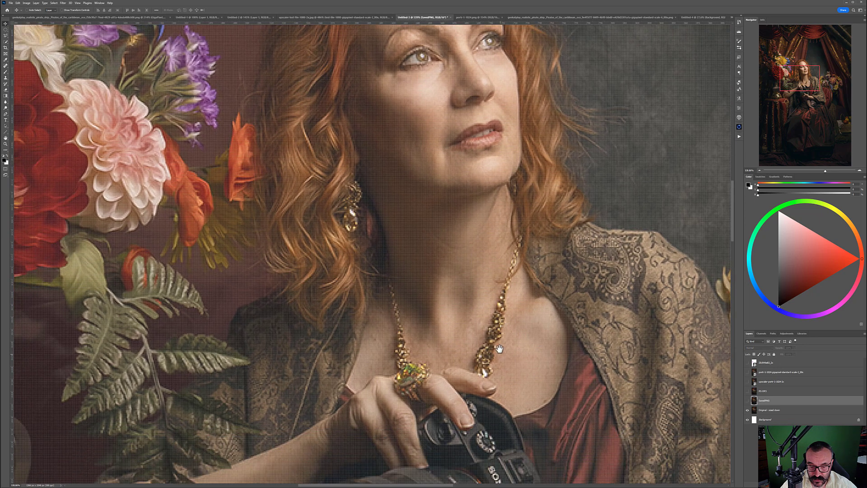
{"action": "left_click", "coordinate": [747, 409]}
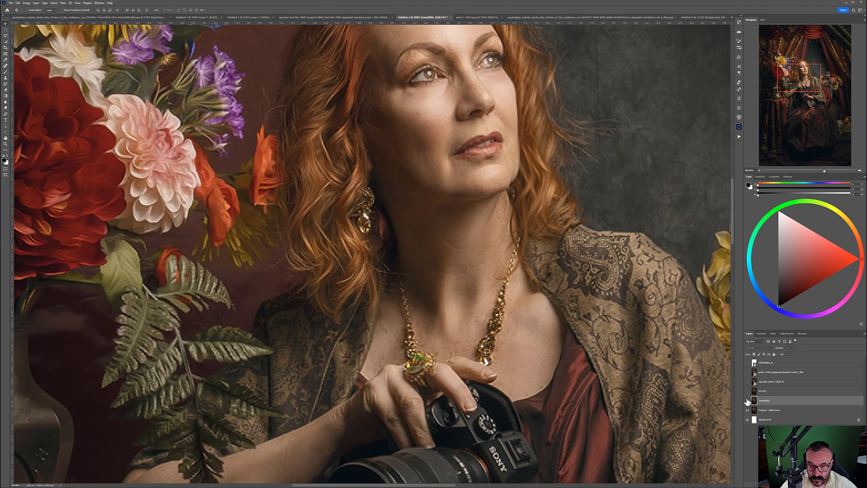
{"action": "left_click", "coordinate": [748, 400]}
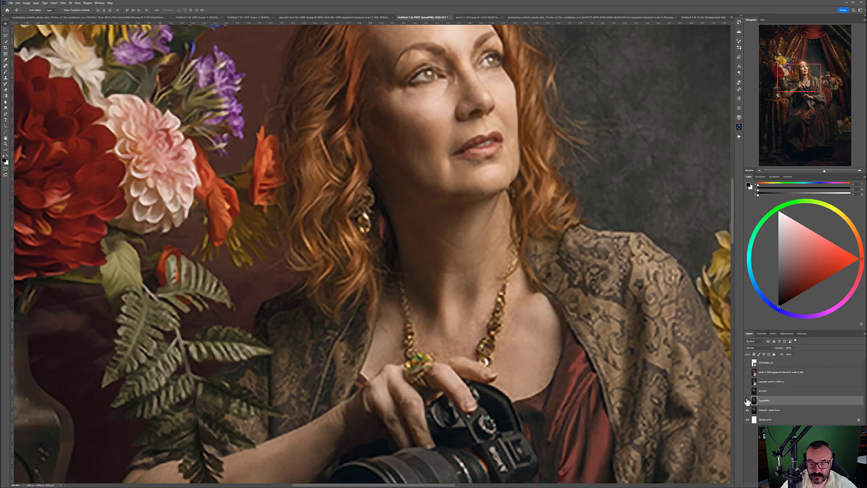
{"action": "left_click", "coordinate": [748, 400]}
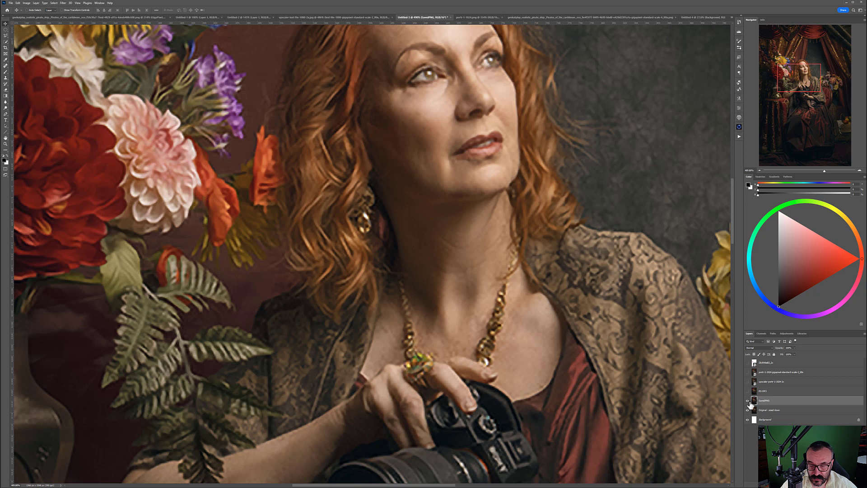
Hide the compared upscaled layer and show the next upscaled layer above it over the sized-down original
{"action": "left_click", "coordinate": [748, 401]}
{"action": "left_click", "coordinate": [776, 392]}
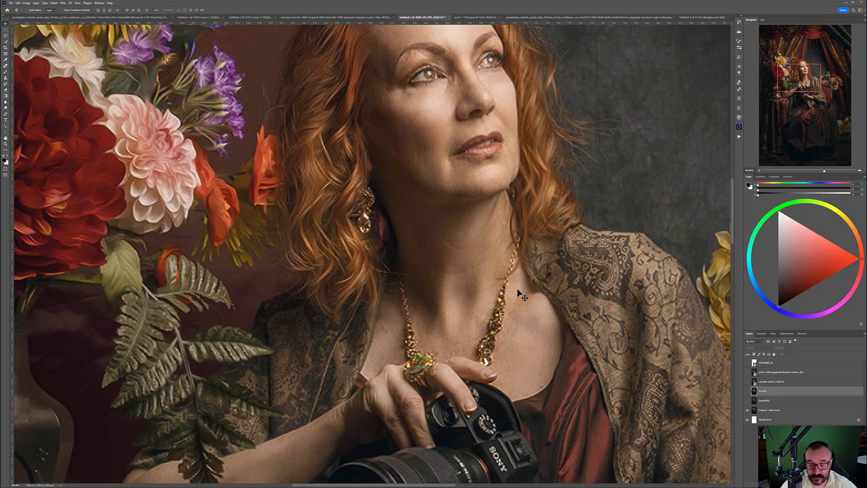
{"action": "left_click", "coordinate": [748, 392]}
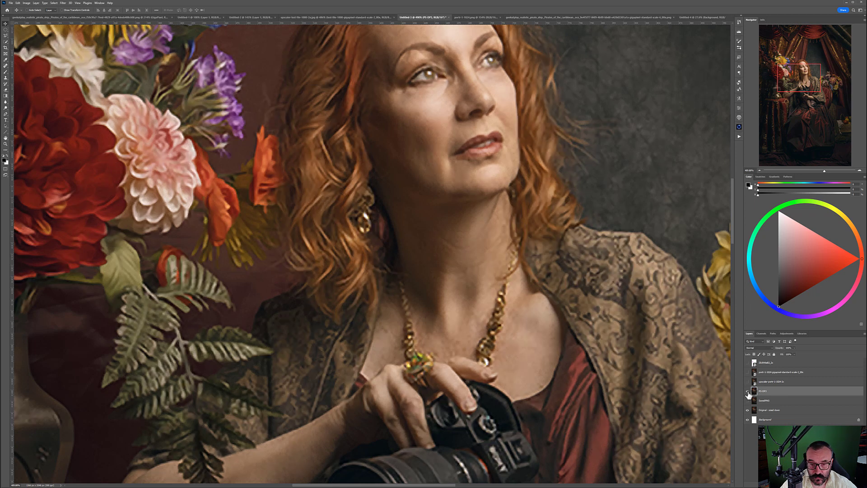
Toggle the selected upscaled layer against the sized-down original on the woman's face, hair and shoulder, and leave it hidden
{"action": "left_click_drag", "start_coordinate": [525, 172], "coordinate": [488, 230]}
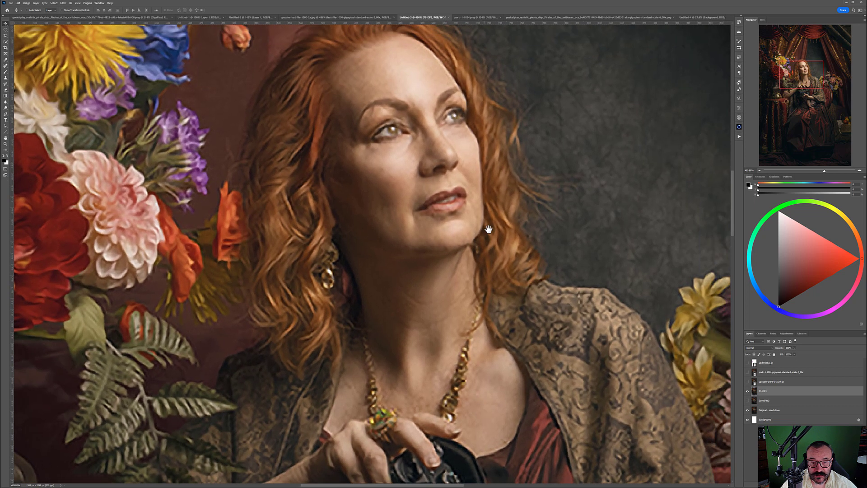
{"action": "scroll", "coordinate": [489, 230], "scroll_direction": "down", "scroll_amount": 2}
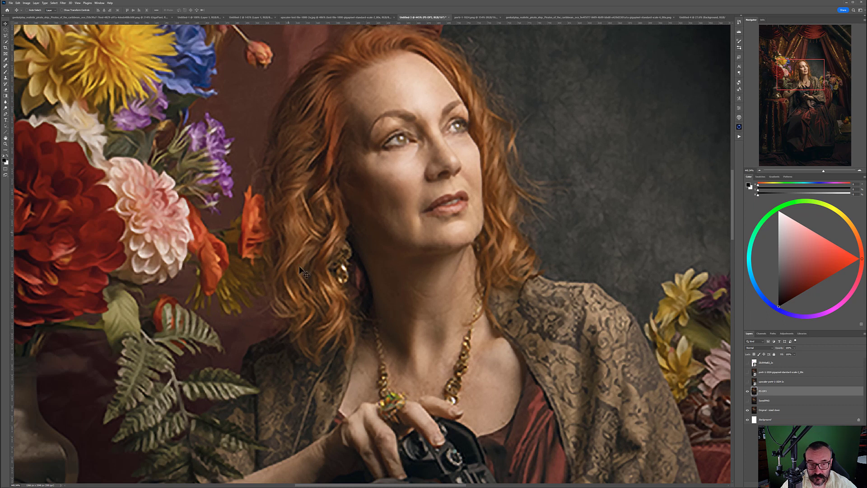
{"action": "scroll", "coordinate": [460, 374], "scroll_direction": "up", "scroll_amount": 2}
{"action": "scroll", "coordinate": [478, 341], "scroll_direction": "down", "scroll_amount": 2}
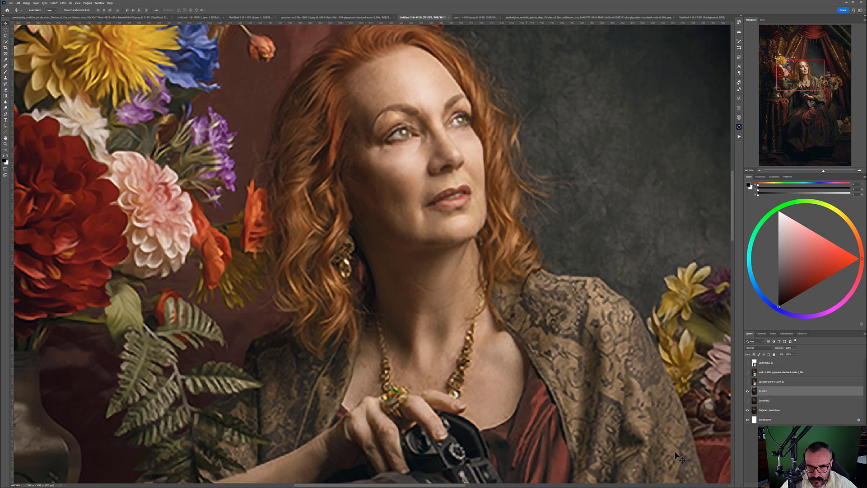
{"action": "left_click", "coordinate": [748, 391]}
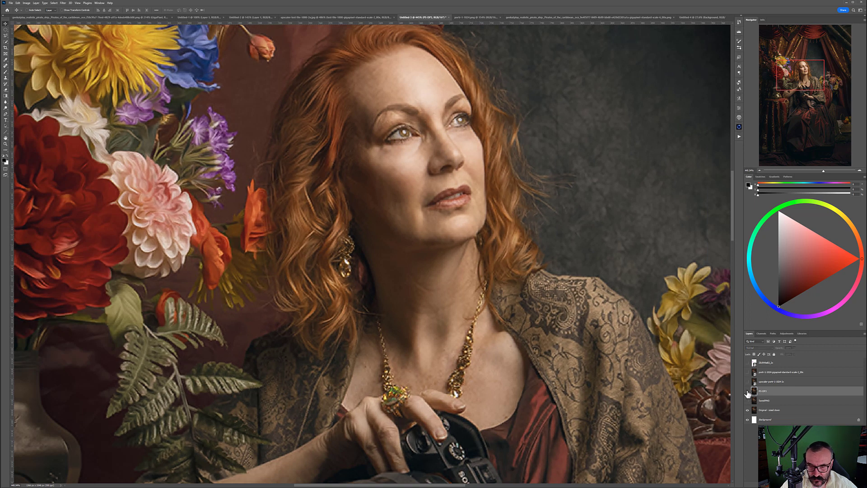
{"action": "left_click", "coordinate": [748, 391]}
{"action": "left_click", "coordinate": [748, 391]}
{"action": "left_click", "coordinate": [748, 391]}
{"action": "left_click", "coordinate": [748, 392]}
{"action": "left_click", "coordinate": [748, 391]}
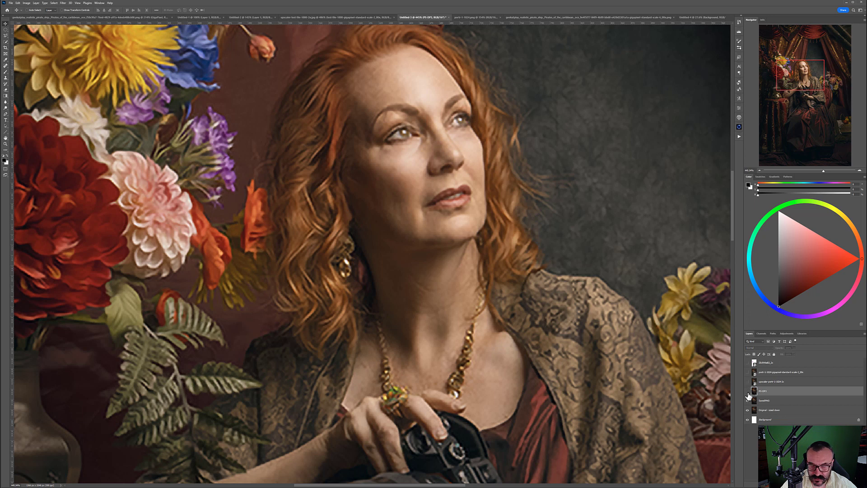
{"action": "left_click", "coordinate": [749, 393]}
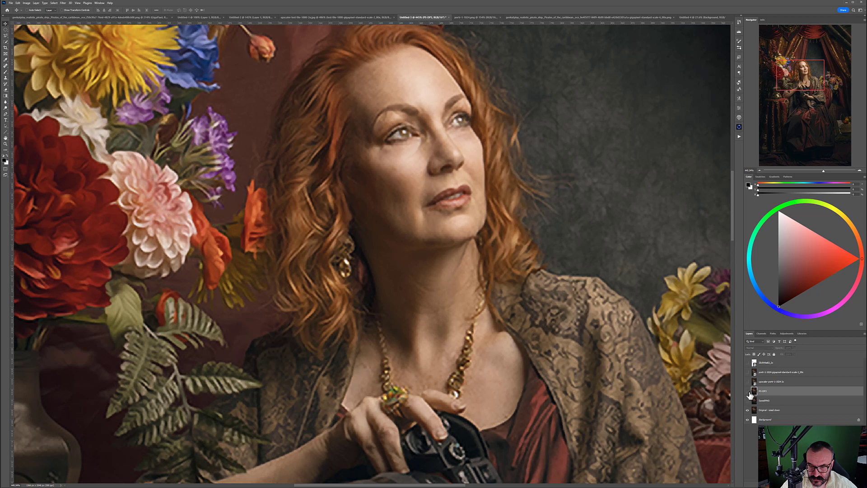
{"action": "left_click", "coordinate": [748, 391]}
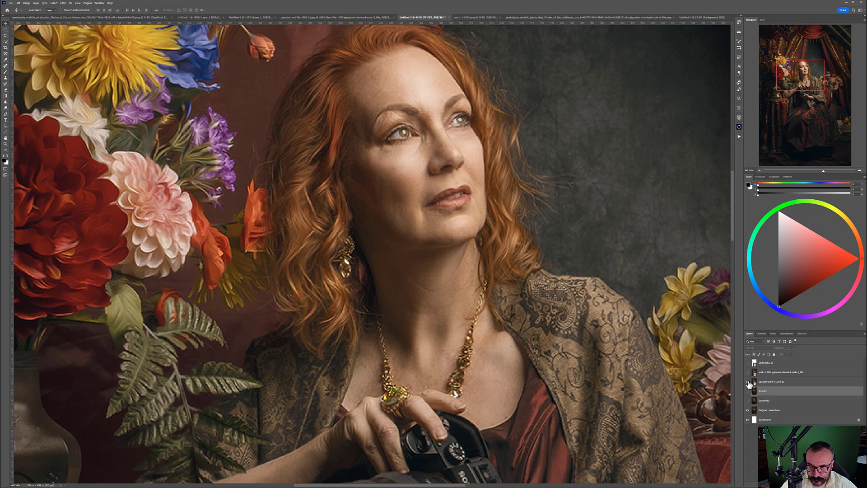
Show the upscaler layer above the selected one and compare it with the sized-down original across the whole figure
{"action": "left_click", "coordinate": [748, 383]}
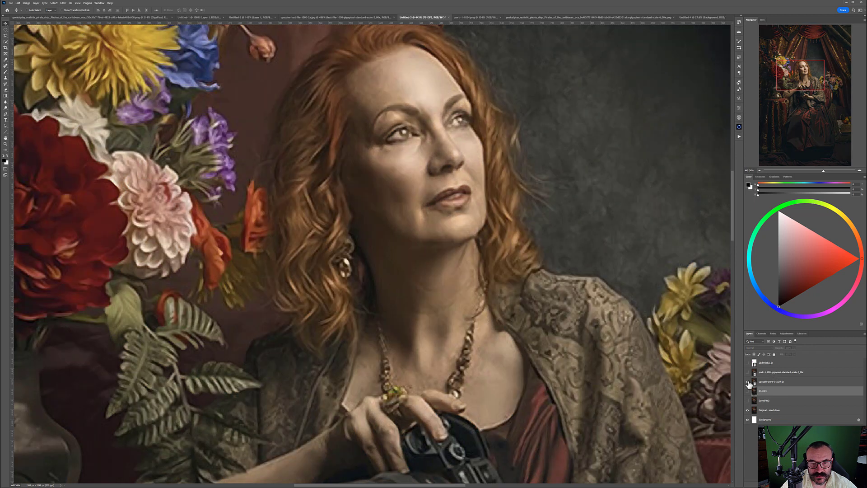
{"action": "left_click", "coordinate": [748, 383]}
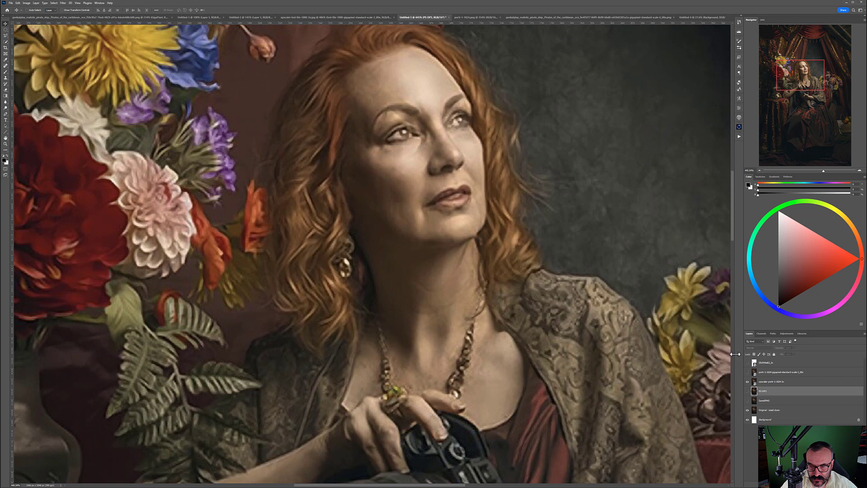
{"action": "scroll", "coordinate": [406, 305], "scroll_direction": "down", "scroll_amount": 3}
{"action": "scroll", "coordinate": [407, 305], "scroll_direction": "down", "scroll_amount": 4}
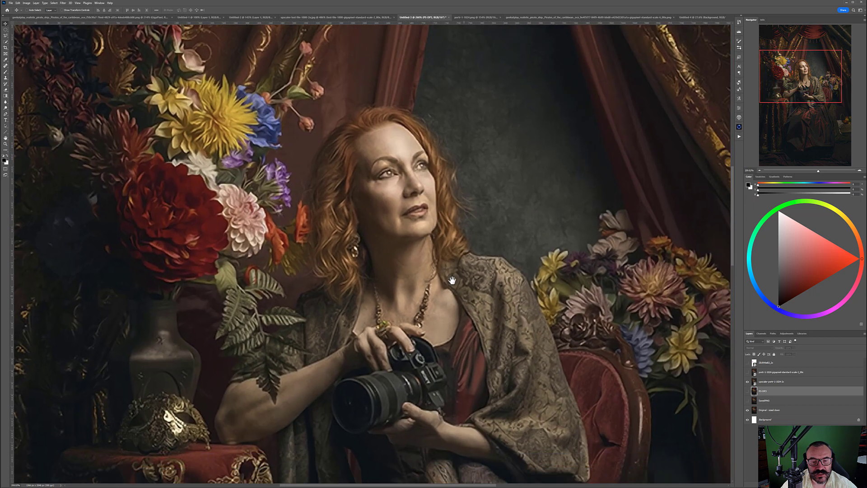
{"action": "scroll", "coordinate": [422, 286], "scroll_direction": "up", "scroll_amount": 4}
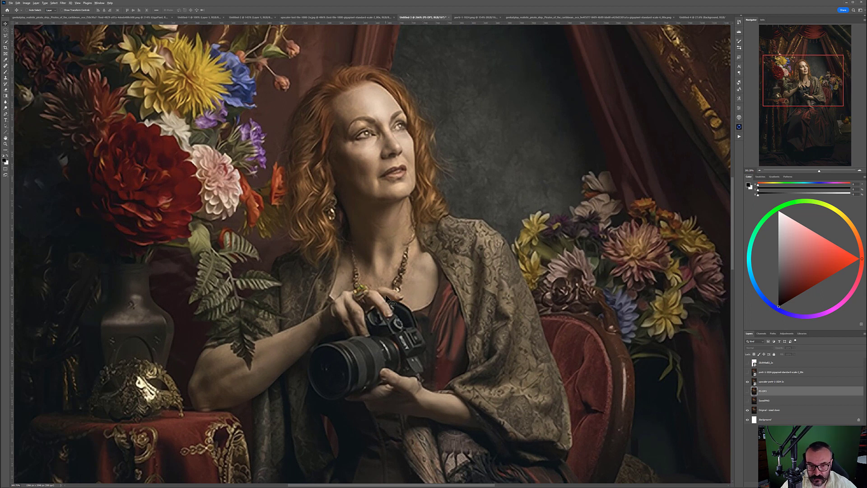
{"action": "scroll", "coordinate": [388, 299], "scroll_direction": "up", "scroll_amount": 2}
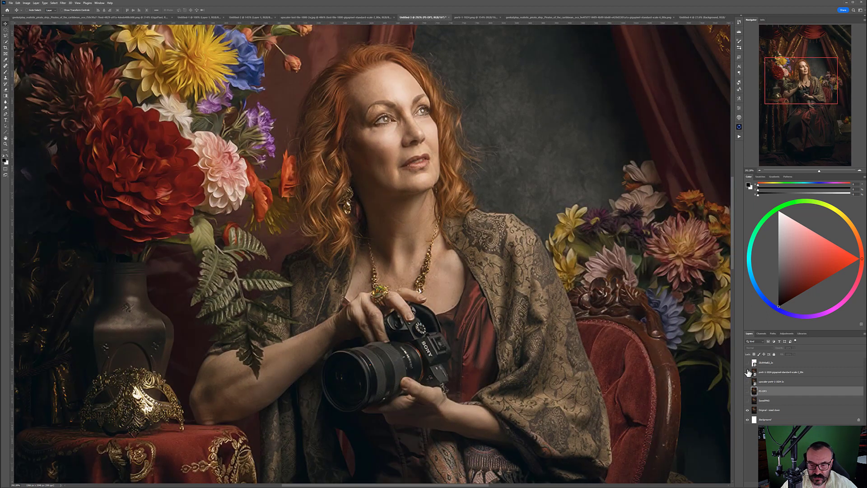
{"action": "left_click", "coordinate": [748, 372]}
{"action": "left_click", "coordinate": [748, 373]}
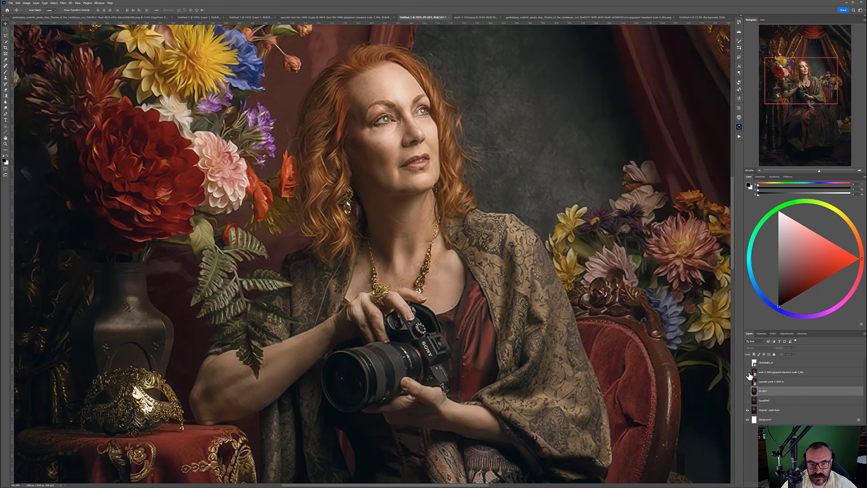
{"action": "left_click", "coordinate": [748, 381]}
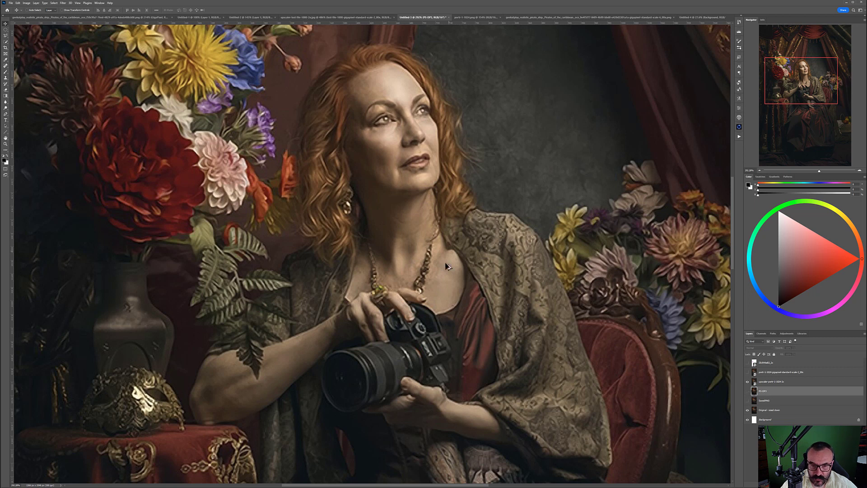
Repeatedly compare the upscaler layer with the layers beneath it on the necklace, ring, camera and shawl, leaving it shown
{"action": "scroll", "coordinate": [427, 271], "scroll_direction": "up", "scroll_amount": 2}
{"action": "scroll", "coordinate": [427, 271], "scroll_direction": "up", "scroll_amount": 1}
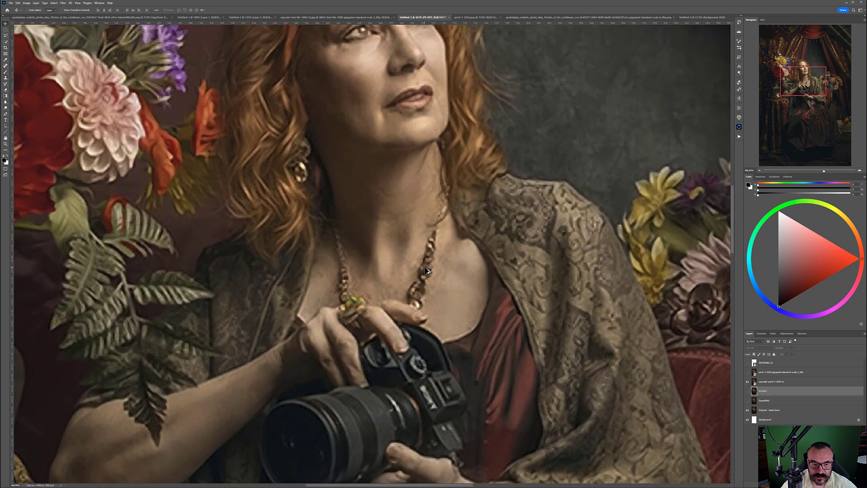
{"action": "scroll", "coordinate": [425, 269], "scroll_direction": "up", "scroll_amount": 1}
{"action": "scroll", "coordinate": [425, 269], "scroll_direction": "down", "scroll_amount": 1}
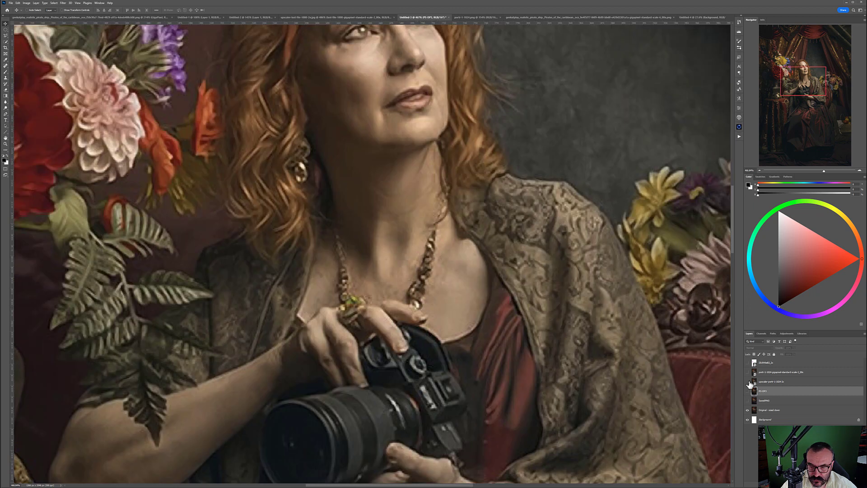
{"action": "left_click", "coordinate": [748, 382]}
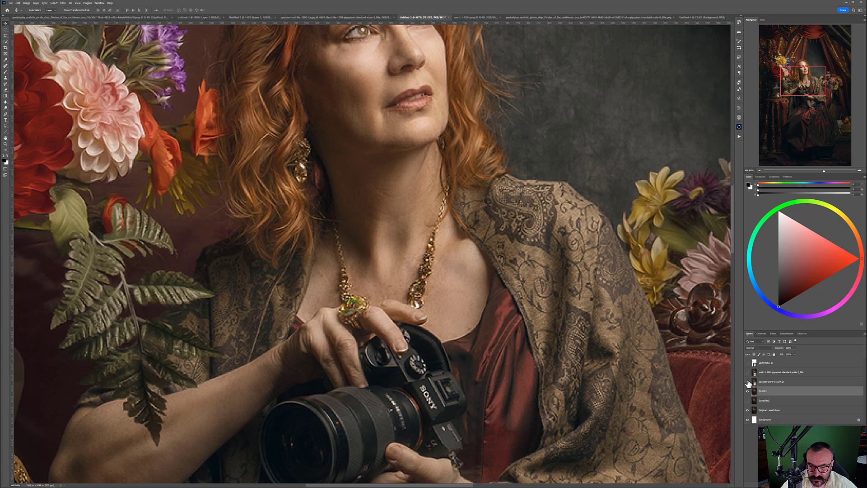
{"action": "left_click", "coordinate": [748, 383]}
{"action": "left_click", "coordinate": [748, 383]}
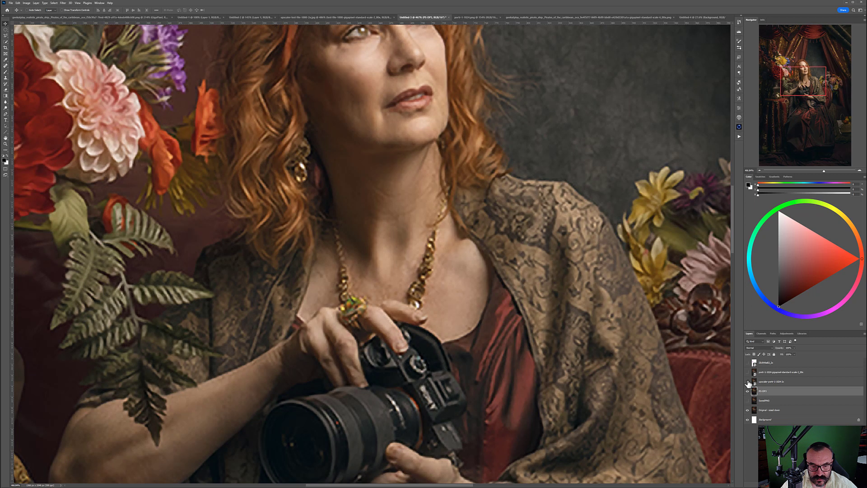
{"action": "left_click", "coordinate": [748, 382]}
{"action": "left_click", "coordinate": [748, 382]}
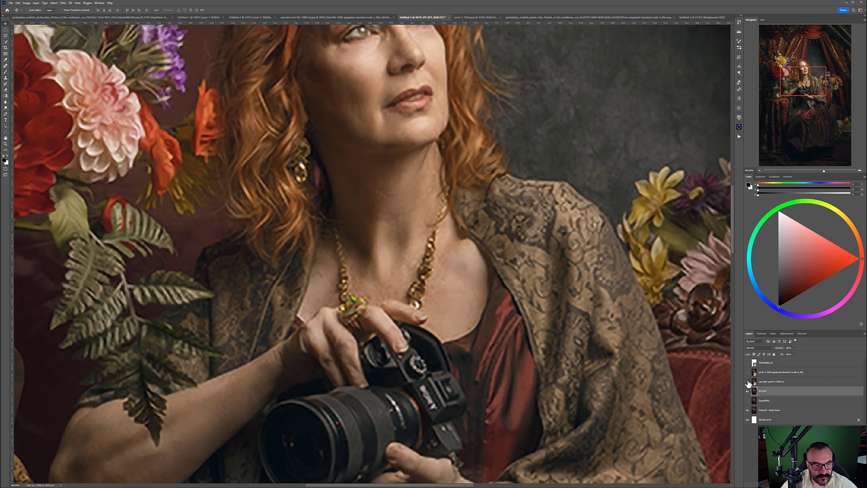
{"action": "left_click", "coordinate": [748, 383]}
{"action": "left_click", "coordinate": [748, 382]}
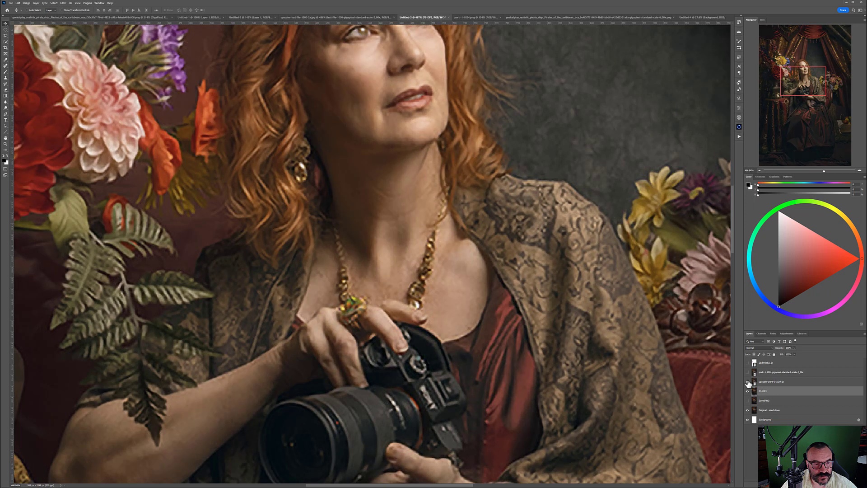
{"action": "left_click", "coordinate": [748, 383]}
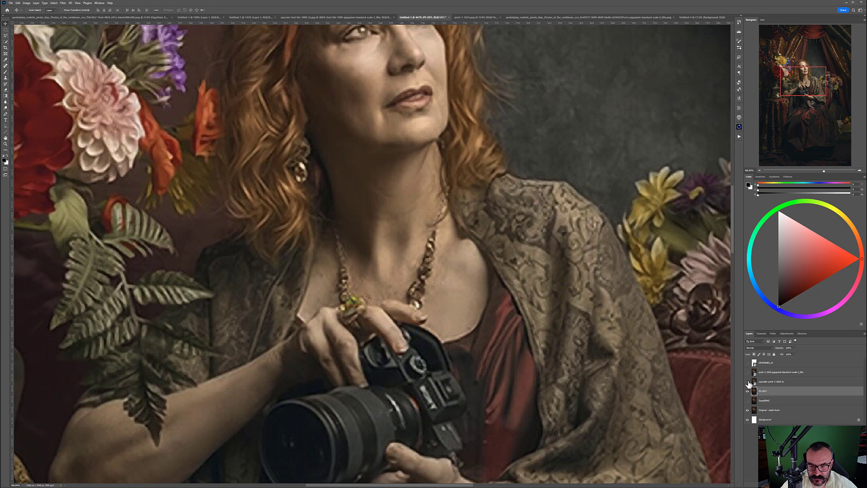
{"action": "left_click", "coordinate": [748, 382]}
{"action": "left_click", "coordinate": [748, 383]}
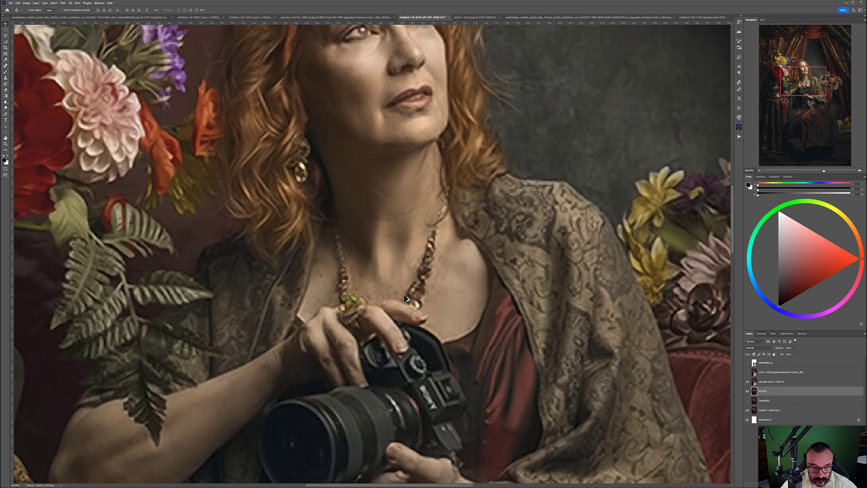
Show the gigapixel-standard layer, hide the upscaler layer below it, and compare the gigapixel version with the layer beneath
{"action": "scroll", "coordinate": [405, 298], "scroll_direction": "down", "scroll_amount": 1}
{"action": "scroll", "coordinate": [405, 298], "scroll_direction": "up", "scroll_amount": 1}
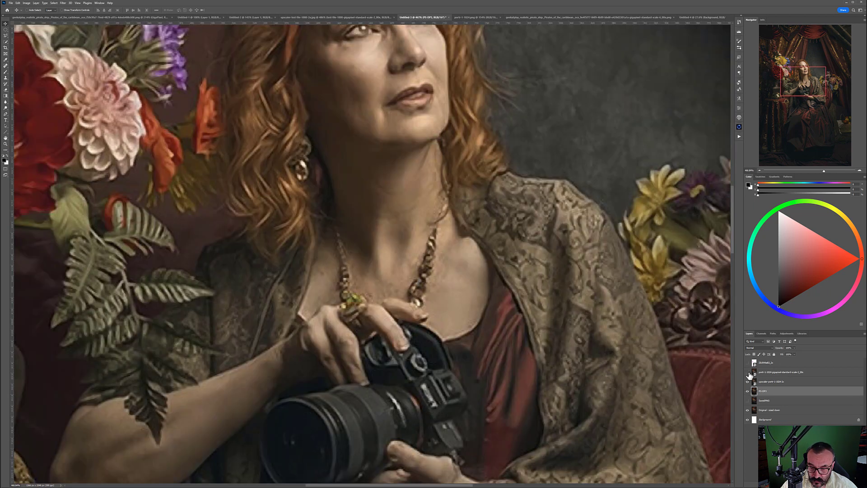
{"action": "left_click", "coordinate": [748, 372]}
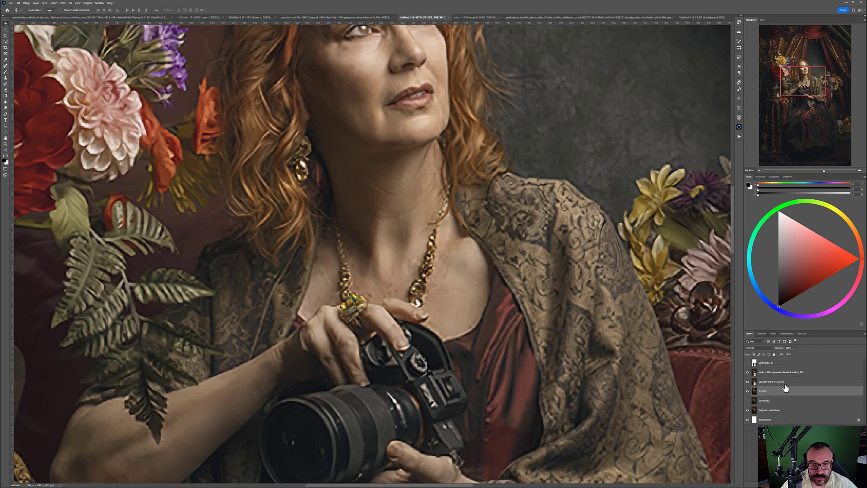
{"action": "left_click", "coordinate": [748, 382]}
{"action": "left_click", "coordinate": [748, 372]}
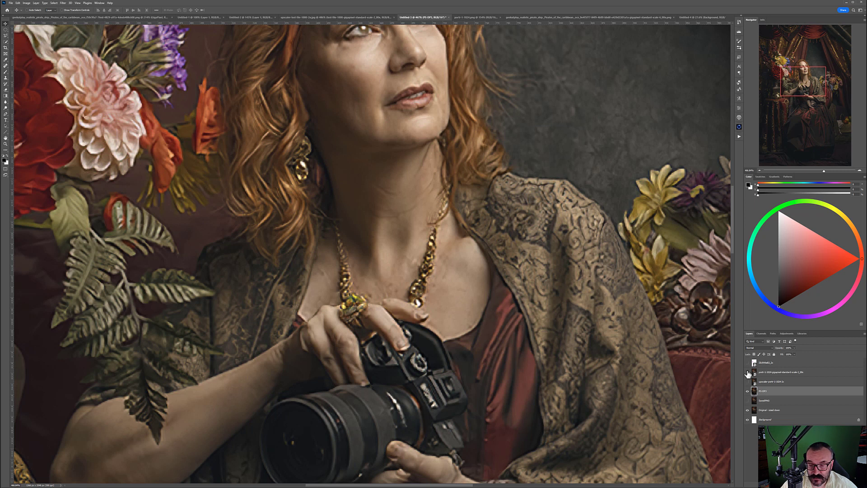
{"action": "left_click", "coordinate": [748, 372]}
{"action": "left_click", "coordinate": [747, 373]}
Examine the gigapixel-standard layer on the shawl pattern and chair, toggling it against the selected upscaled layer
{"action": "left_click_drag", "start_coordinate": [554, 327], "coordinate": [468, 362]}
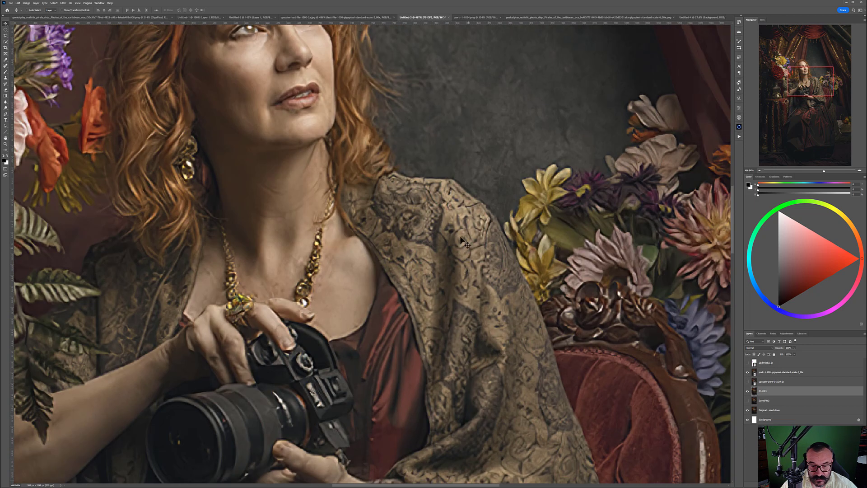
{"action": "scroll", "coordinate": [449, 222], "scroll_direction": "up", "scroll_amount": 2}
{"action": "scroll", "coordinate": [449, 222], "scroll_direction": "down", "scroll_amount": 2}
{"action": "left_click", "coordinate": [747, 373]}
{"action": "left_click", "coordinate": [748, 373]}
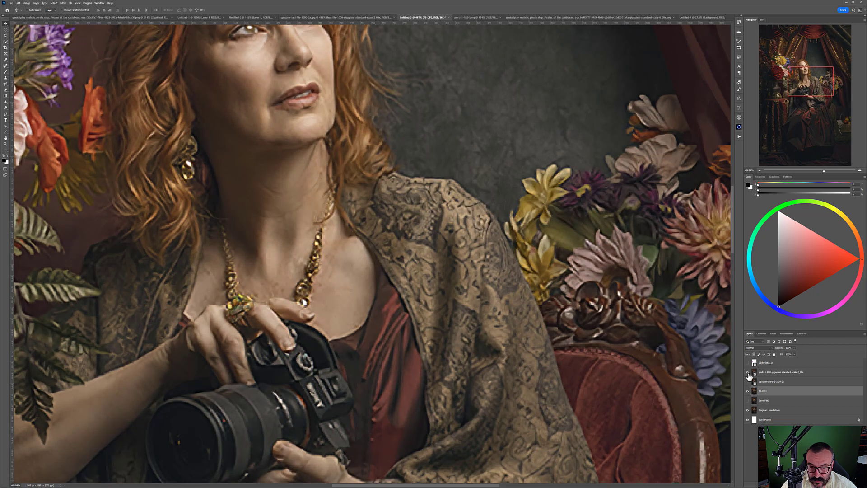
Hide the selected upscaled layer and compare the gigapixel-standard layer with the sized-down original on the shawl, jewellery and camera
{"action": "left_click", "coordinate": [748, 391]}
{"action": "left_click", "coordinate": [748, 373]}
{"action": "left_click", "coordinate": [748, 373]}
{"action": "left_click", "coordinate": [748, 373]}
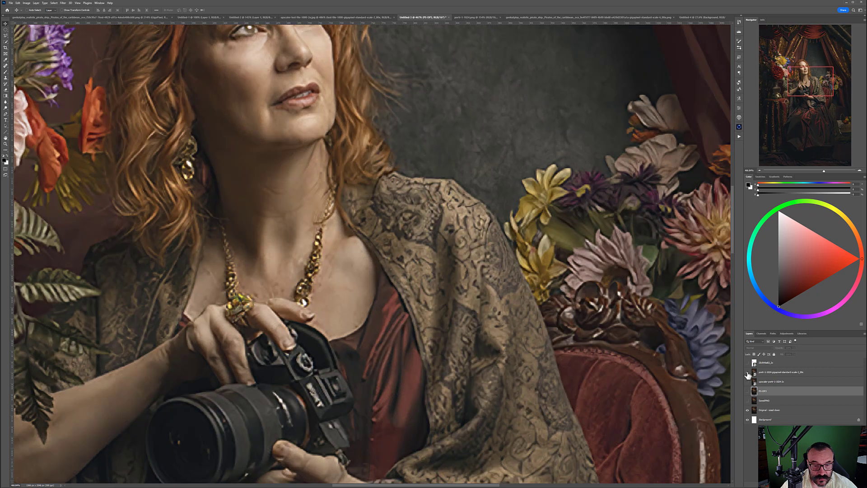
{"action": "left_click", "coordinate": [748, 373]}
{"action": "left_click", "coordinate": [748, 373]}
{"action": "left_click", "coordinate": [747, 373]}
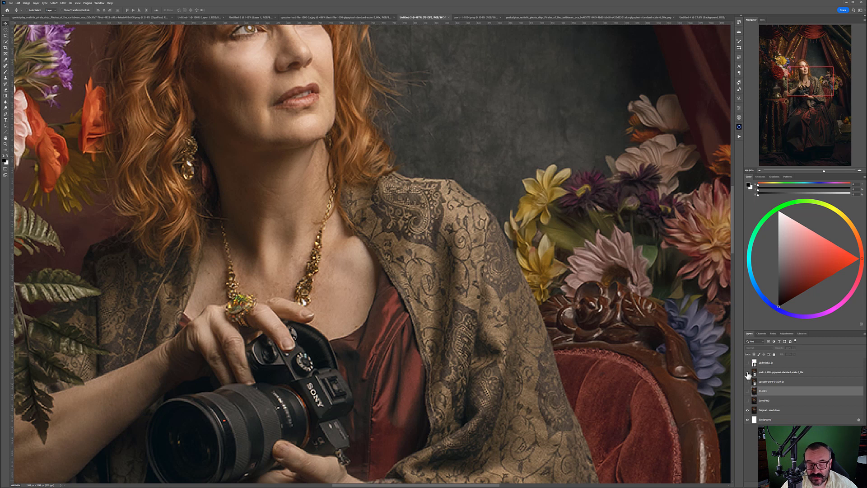
{"action": "left_click", "coordinate": [748, 373]}
{"action": "left_click", "coordinate": [747, 373]}
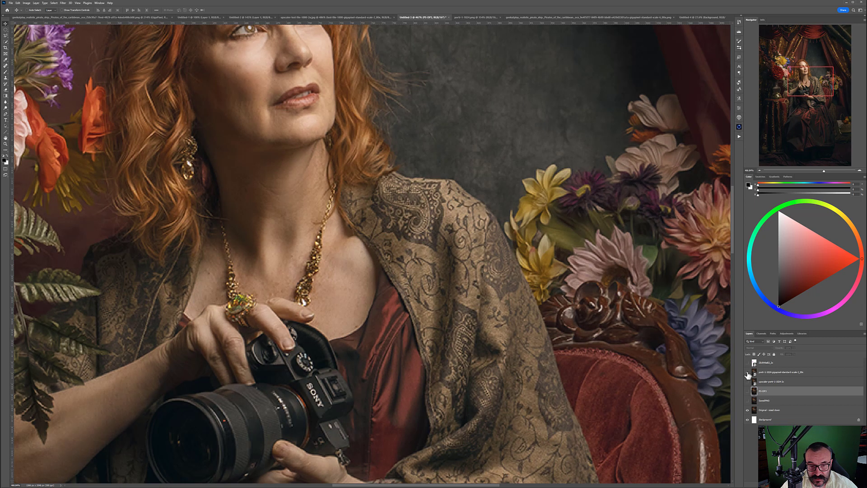
{"action": "left_click", "coordinate": [748, 374]}
Compare the gigapixel-standard layer with the sized-down original on the woman's face and hair, and leave it hidden
{"action": "left_click_drag", "start_coordinate": [377, 176], "coordinate": [490, 311]}
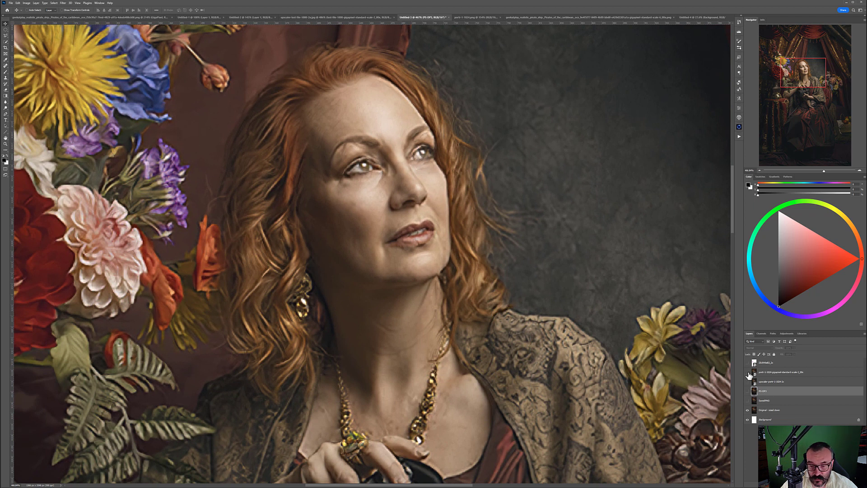
{"action": "left_click", "coordinate": [748, 373]}
{"action": "left_click", "coordinate": [748, 373]}
{"action": "left_click", "coordinate": [748, 374]}
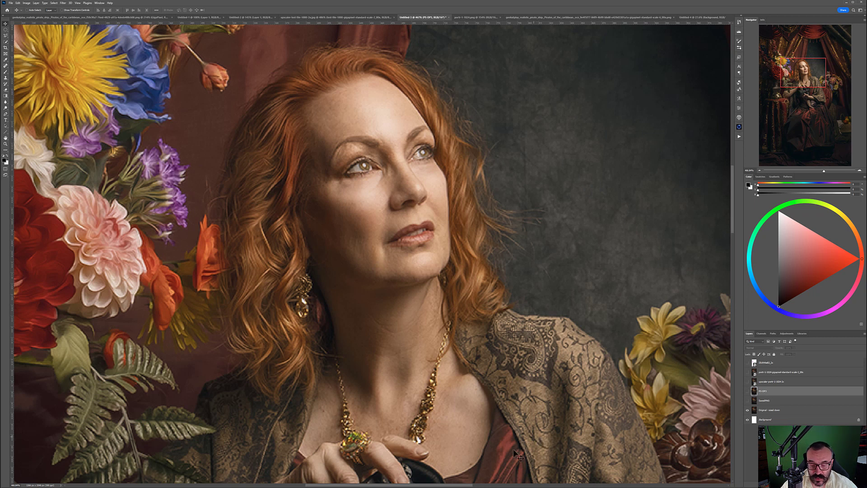
Check the AI Image Enlarger page in the browser, return to Photoshop and show the topmost layer over the original
{"action": "key", "text": "alt+Tab"}
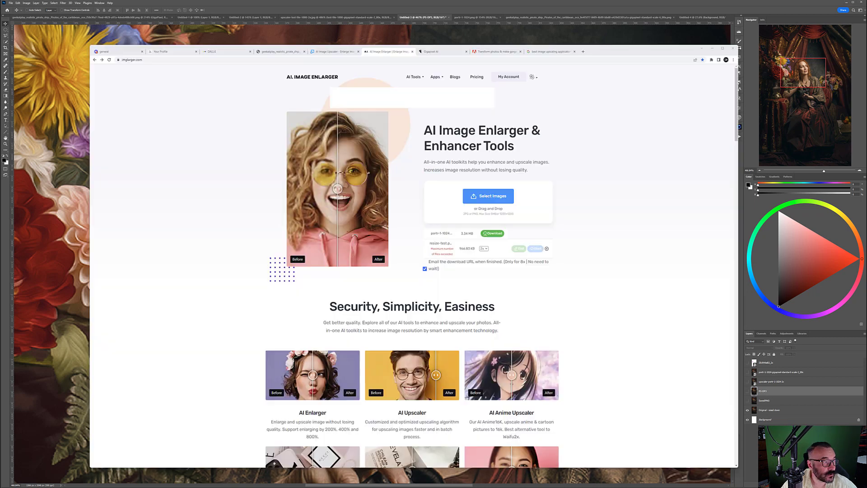
{"action": "left_click", "coordinate": [550, 9]}
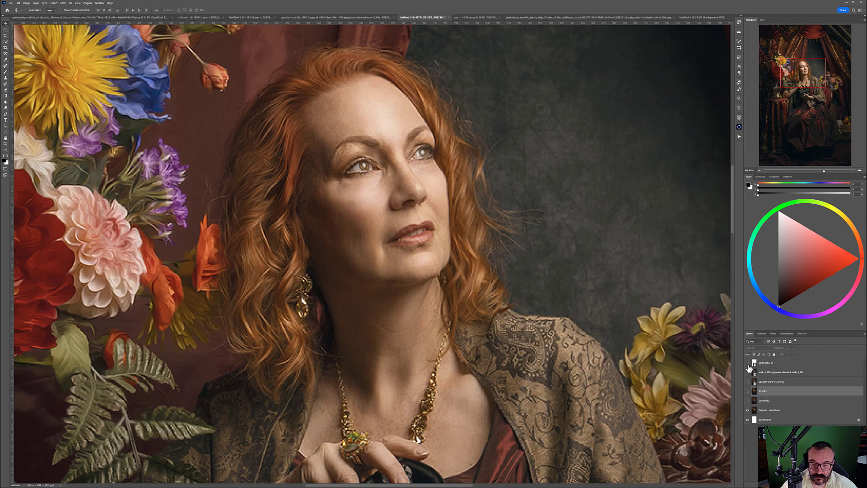
{"action": "left_click", "coordinate": [747, 363]}
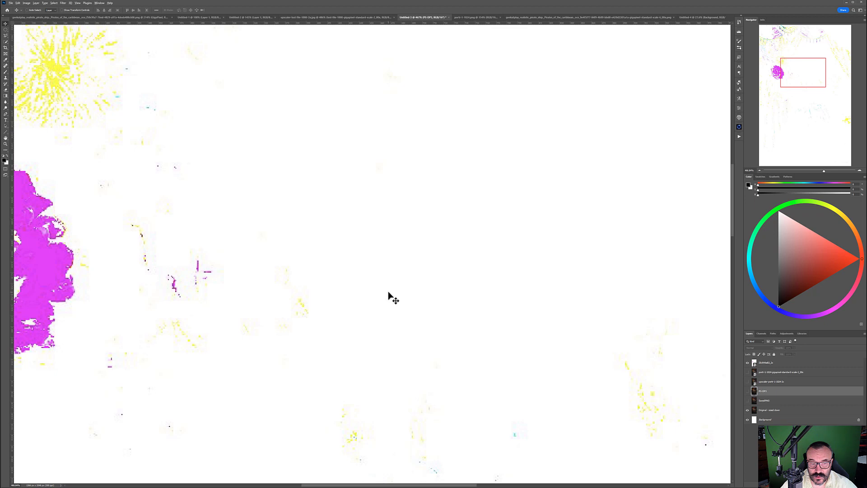
Examine the topmost difference layer across the whole portrait image, and hide it to reveal the original
{"action": "scroll", "coordinate": [391, 296], "scroll_direction": "down", "scroll_amount": 3}
{"action": "scroll", "coordinate": [391, 296], "scroll_direction": "down", "scroll_amount": 4}
{"action": "scroll", "coordinate": [402, 280], "scroll_direction": "down", "scroll_amount": 2}
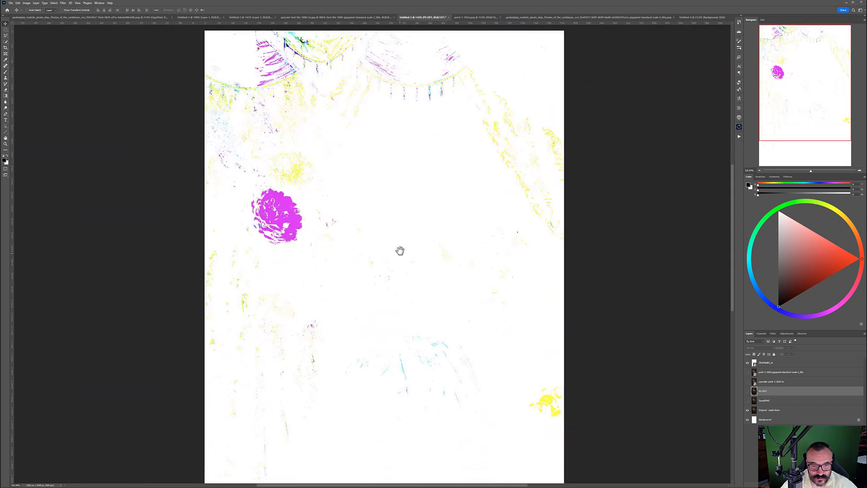
{"action": "scroll", "coordinate": [400, 251], "scroll_direction": "down", "scroll_amount": 3}
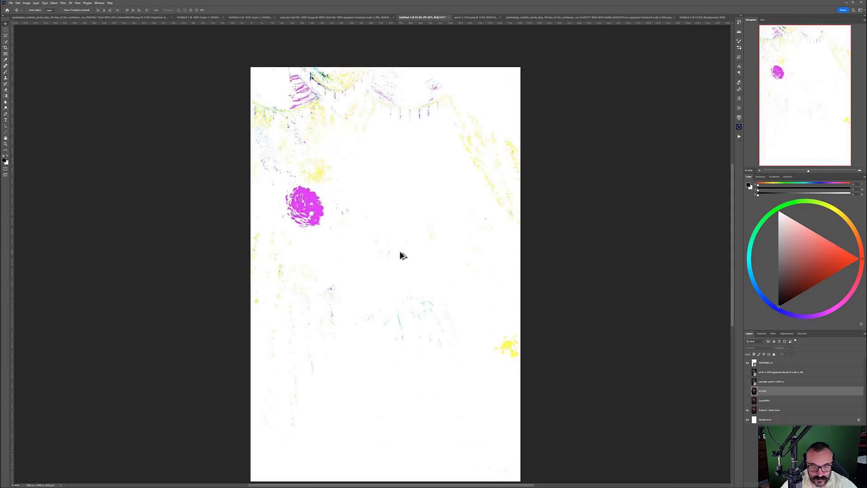
{"action": "left_click_drag", "start_coordinate": [406, 283], "coordinate": [402, 266]}
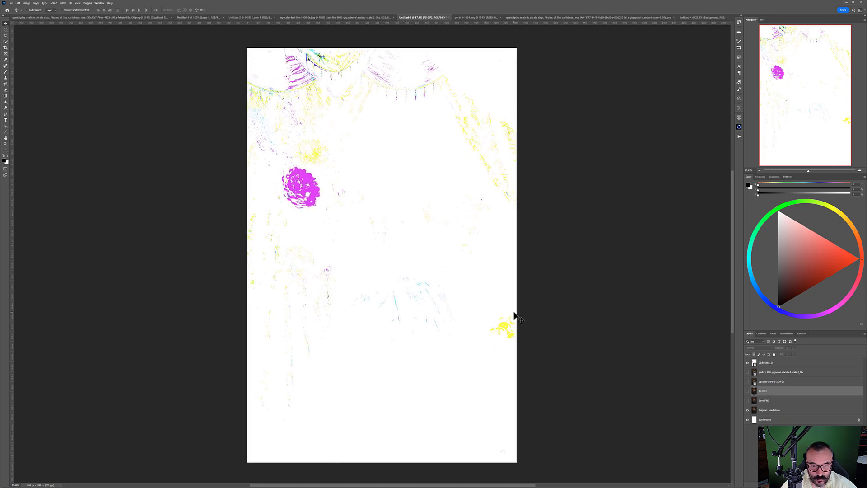
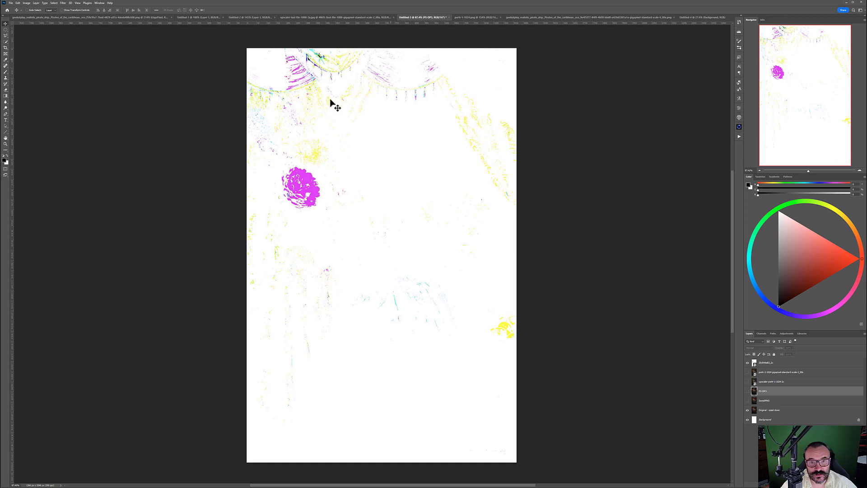
{"action": "left_click", "coordinate": [747, 363]}
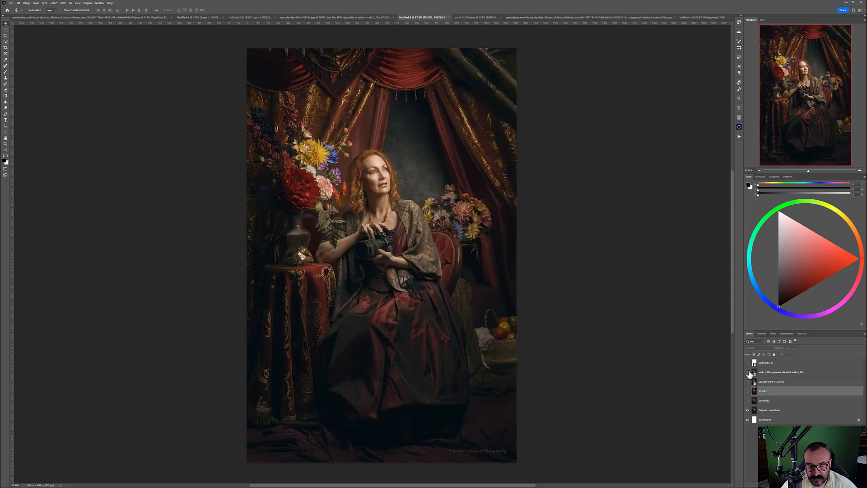
Compare the gigapixel-standard, PS-DP3 and upscaler layers with the original on the full portrait, viewing it at 100%
{"action": "left_click", "coordinate": [748, 373]}
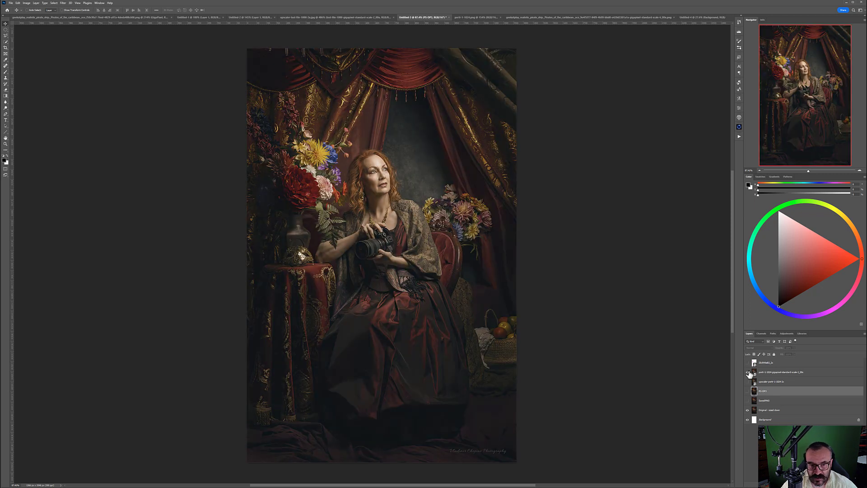
{"action": "left_click", "coordinate": [748, 372]}
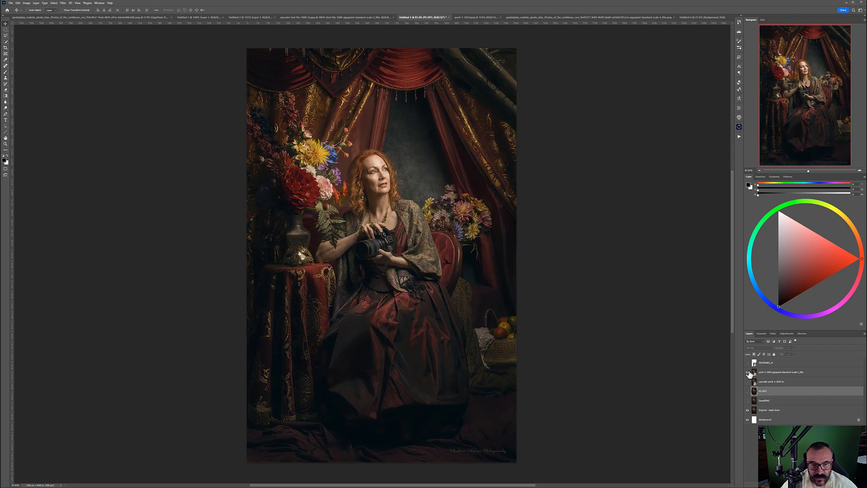
{"action": "left_click", "coordinate": [748, 373]}
{"action": "double_click", "coordinate": [5, 144]}
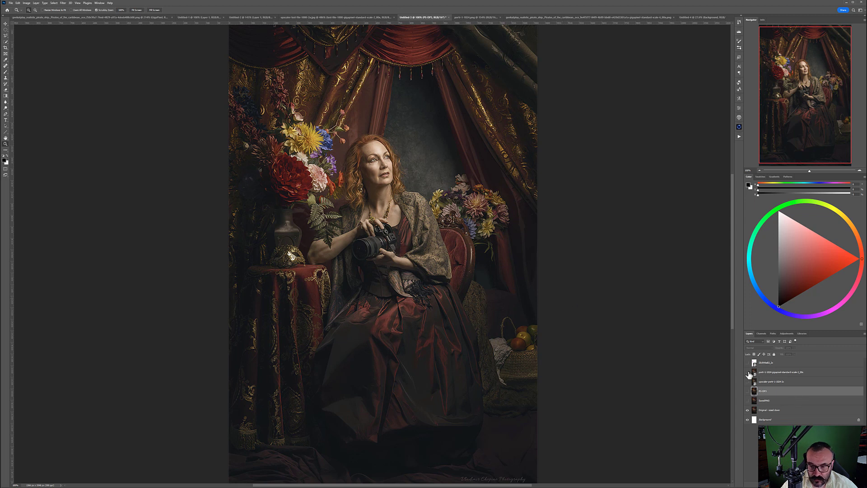
{"action": "left_click", "coordinate": [748, 373]}
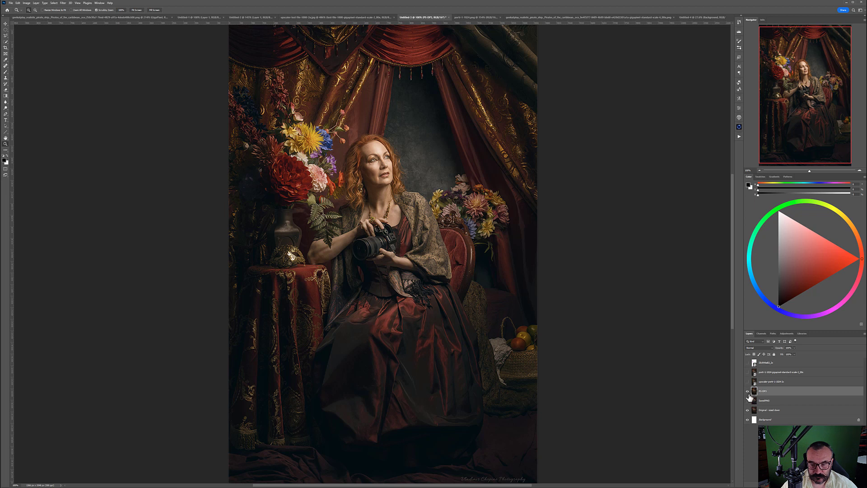
{"action": "left_click", "coordinate": [748, 382]}
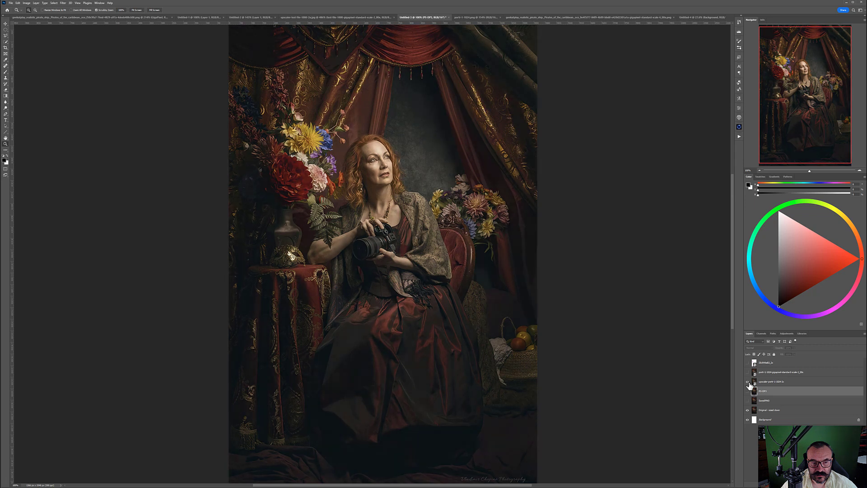
Toggle the gigapixel-standard layer repeatedly against the original at 100%, and leave it shown
{"action": "left_click", "coordinate": [748, 372]}
{"action": "left_click", "coordinate": [748, 372]}
{"action": "left_click", "coordinate": [747, 372]}
{"action": "left_click", "coordinate": [748, 372]}
{"action": "left_click", "coordinate": [747, 373]}
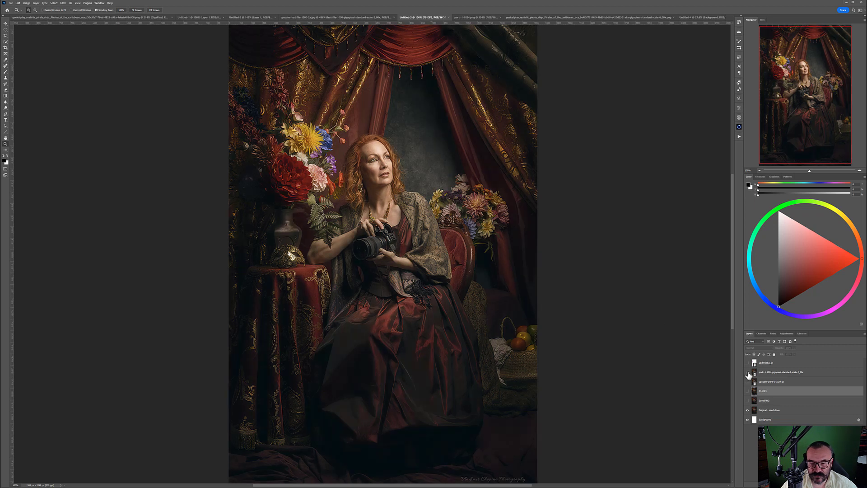
{"action": "left_click", "coordinate": [747, 372]}
{"action": "left_click", "coordinate": [747, 372]}
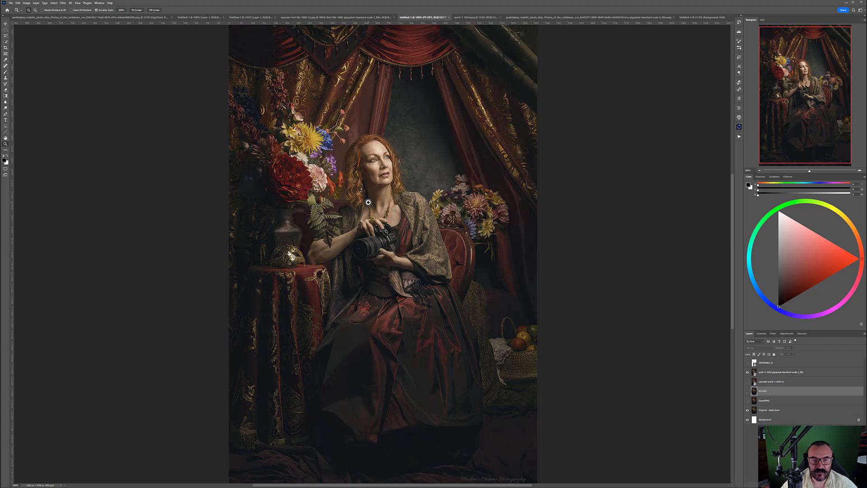
{"action": "left_click_drag", "start_coordinate": [381, 151], "coordinate": [32, 178]}
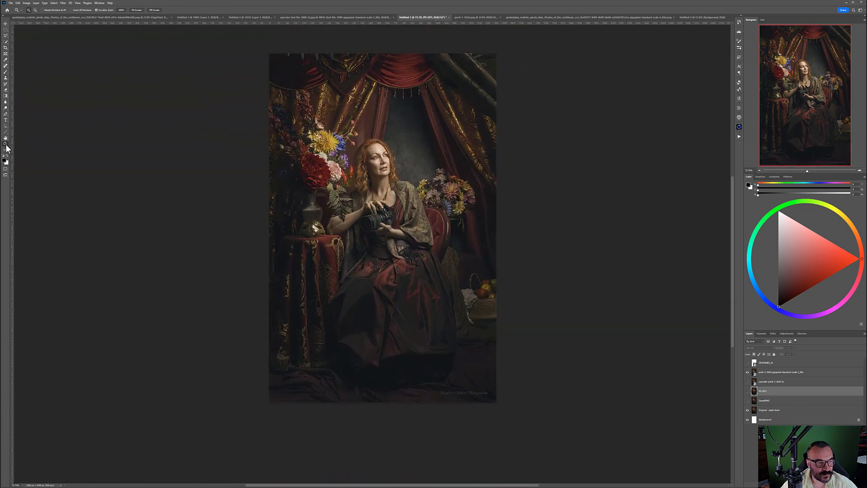
{"action": "double_click", "coordinate": [6, 144]}
{"action": "left_click_drag", "start_coordinate": [416, 156], "coordinate": [414, 186]}
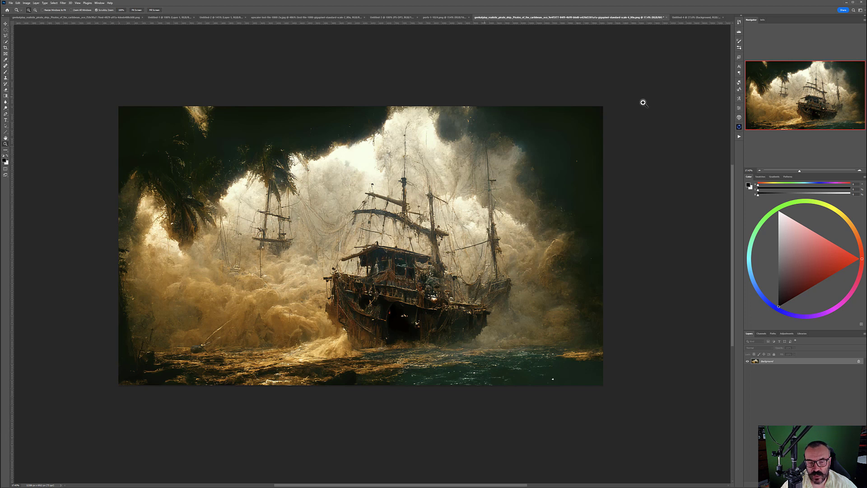
Examine the gigapixel-upscaled pirate ship image at 100% around the cabin, masts and rigging, and as a wider view
{"action": "double_click", "coordinate": [5, 144]}
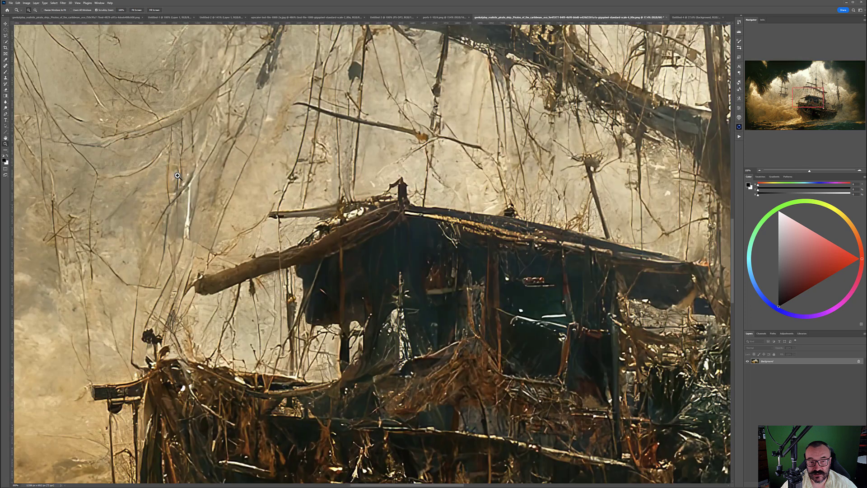
{"action": "left_click_drag", "start_coordinate": [409, 193], "coordinate": [276, 223]}
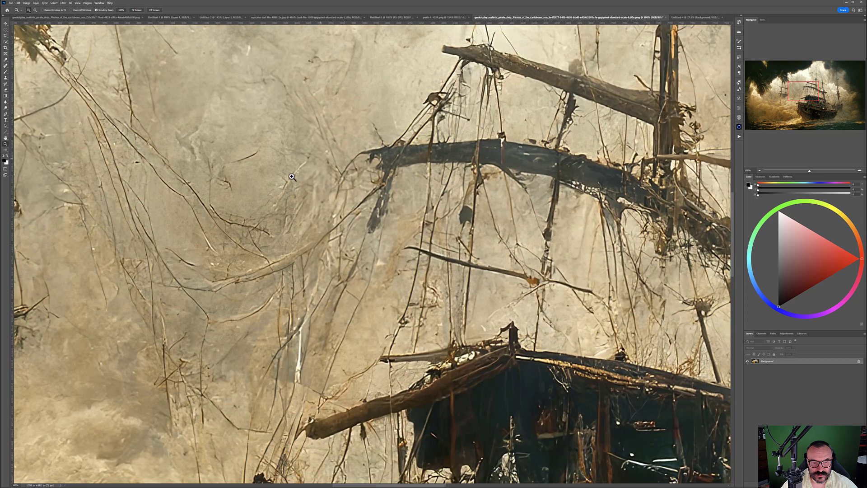
{"action": "left_click_drag", "start_coordinate": [537, 342], "coordinate": [372, 182]}
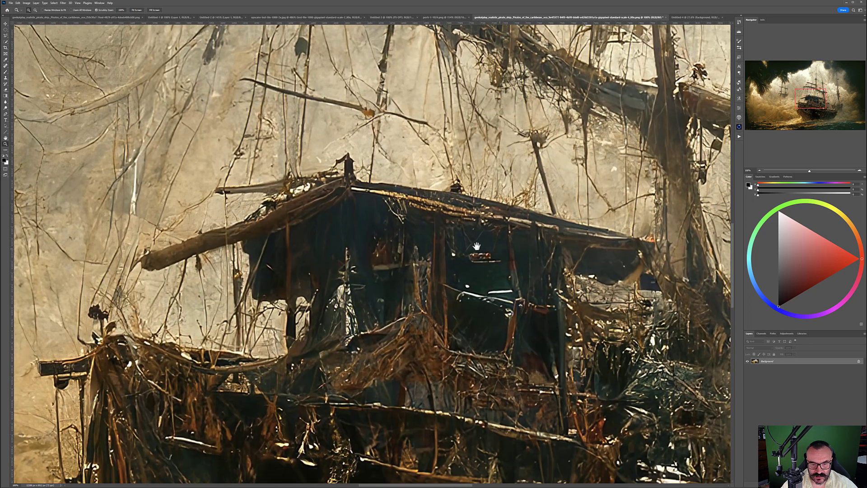
{"action": "left_click_drag", "start_coordinate": [577, 255], "coordinate": [401, 214]}
{"action": "key", "text": "ctrl+0"}
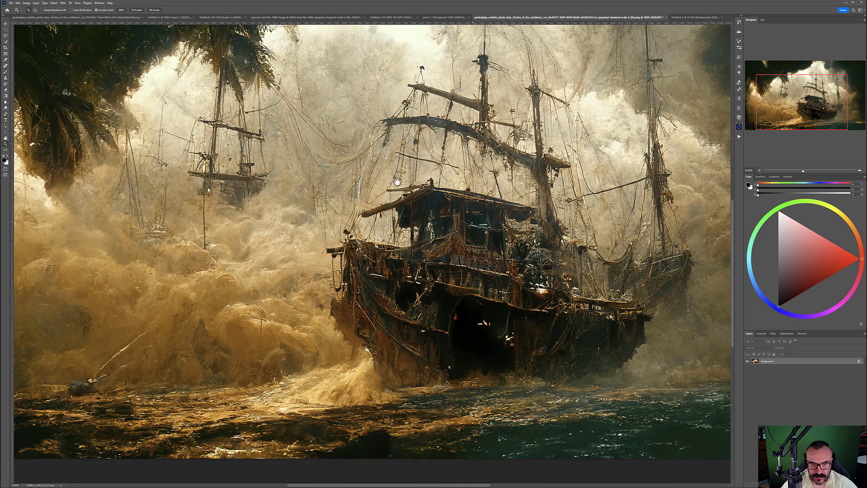
{"action": "left_click_drag", "start_coordinate": [398, 181], "coordinate": [397, 286]}
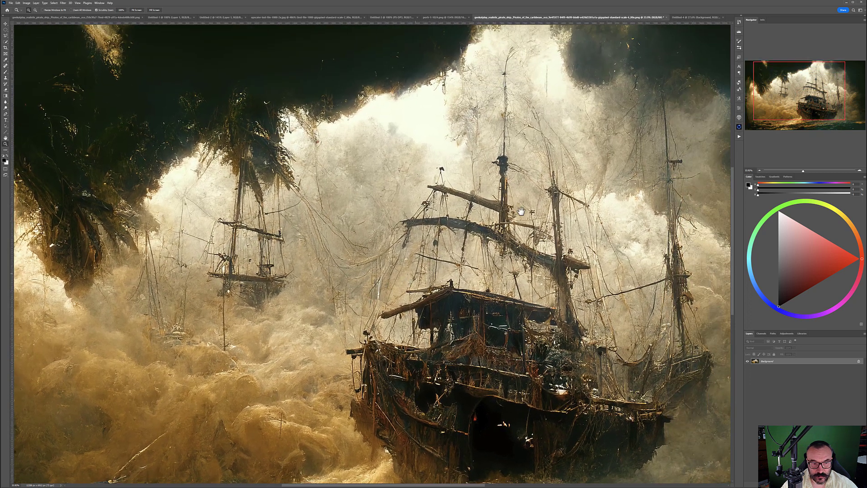
{"action": "left_click_drag", "start_coordinate": [520, 211], "coordinate": [429, 228]}
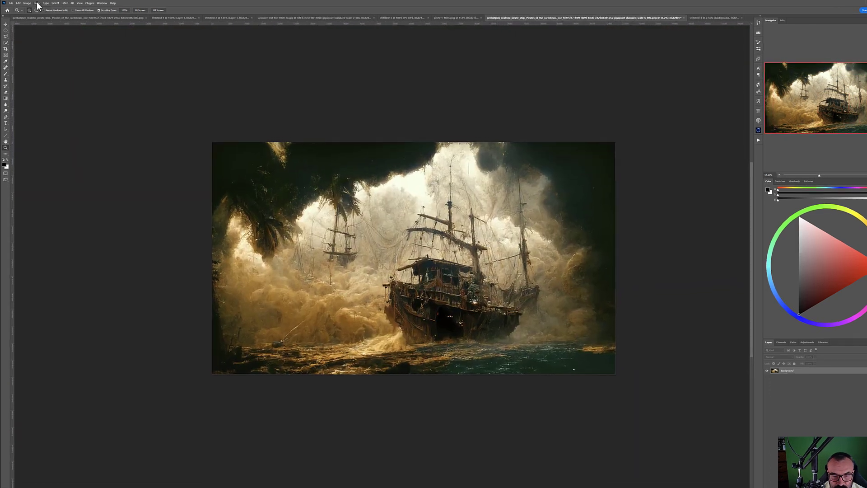
Check the pirate ship image's pixel dimensions and resolution in Image Size, and close it without changes
{"action": "left_click", "coordinate": [27, 3]}
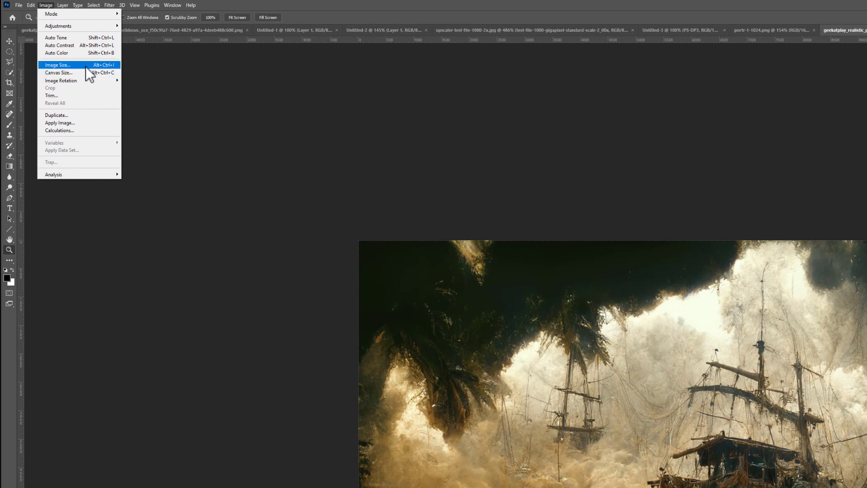
{"action": "left_click", "coordinate": [52, 38]}
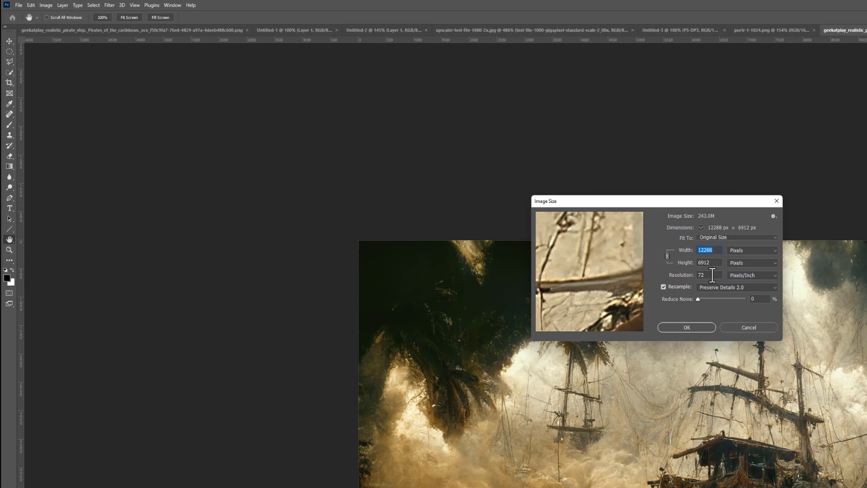
{"action": "left_click", "coordinate": [710, 275]}
{"action": "left_click", "coordinate": [707, 250]}
{"action": "left_click", "coordinate": [719, 250]}
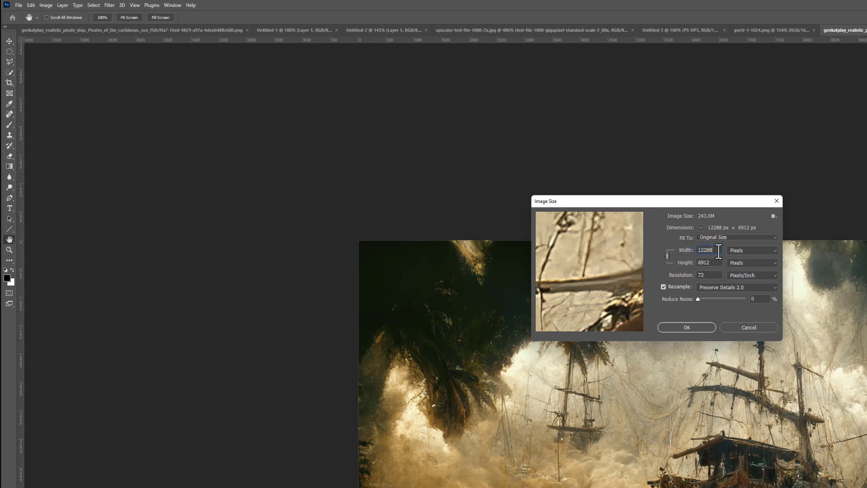
{"action": "left_click", "coordinate": [777, 200]}
{"action": "key", "text": "z"}
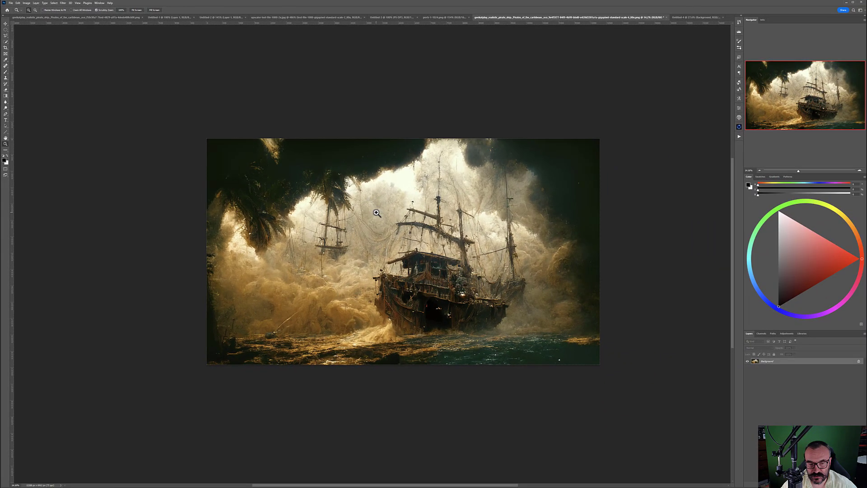
Inspect the upscaled pirate ship's hull, sails and surrounding water up close
{"action": "left_click_drag", "start_coordinate": [640, 361], "coordinate": [662, 362]}
{"action": "left_click_drag", "start_coordinate": [391, 213], "coordinate": [398, 214]}
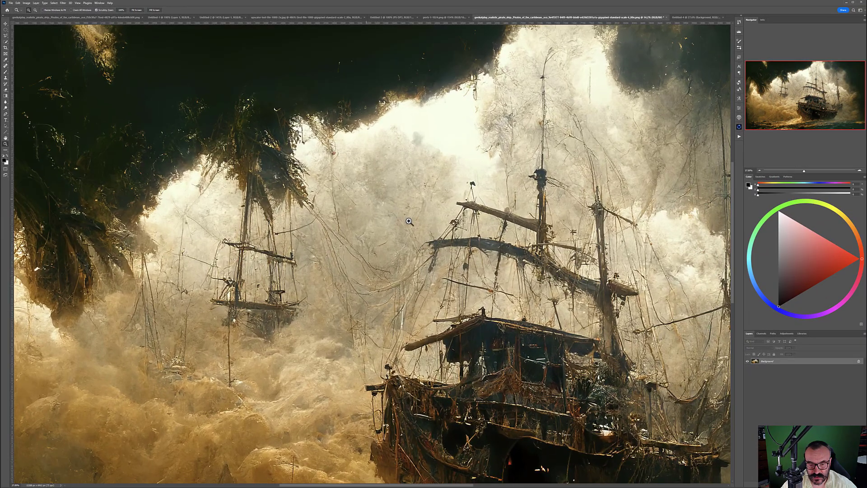
{"action": "left_click_drag", "start_coordinate": [543, 275], "coordinate": [386, 166]}
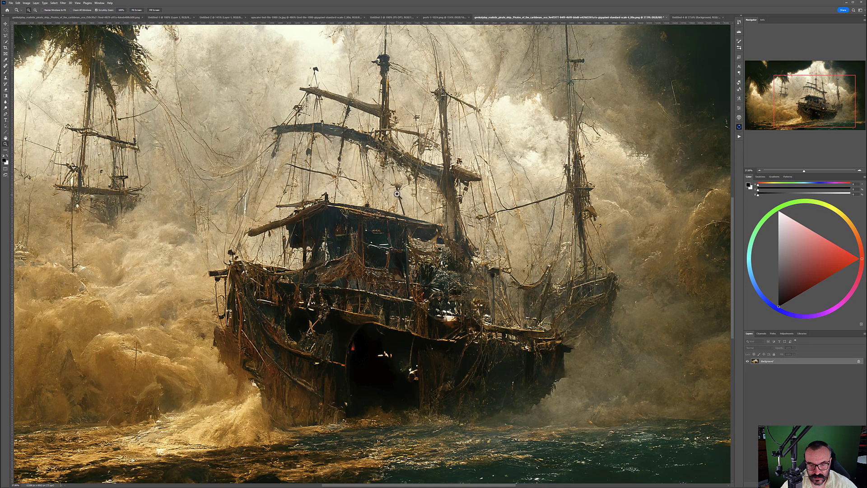
{"action": "mouse_move", "coordinate": [418, 192]}
{"action": "left_mouse_down"}
{"action": "mouse_move", "coordinate": [404, 191]}
{"action": "mouse_move", "coordinate": [421, 207]}
{"action": "left_mouse_up"}
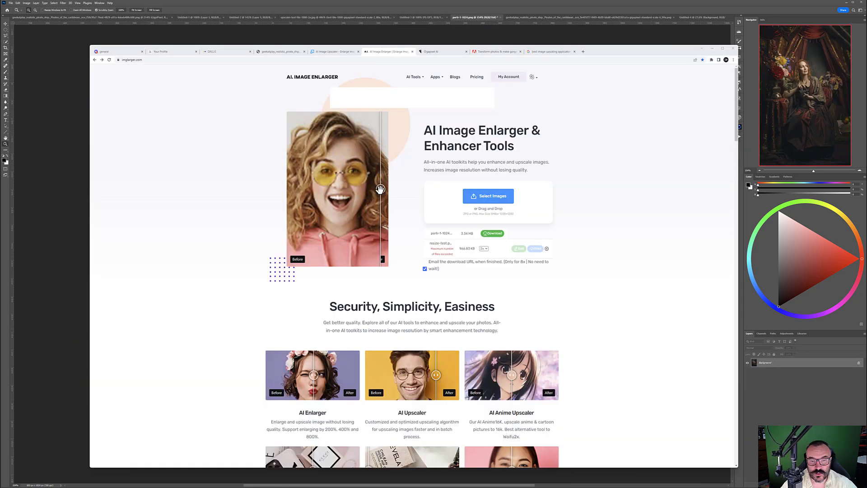
On the AI Image Enlarger page in the browser, try the before/after slider and check the enlargement options, keeping 2x
{"action": "left_click_drag", "start_coordinate": [379, 189], "coordinate": [427, 206]}
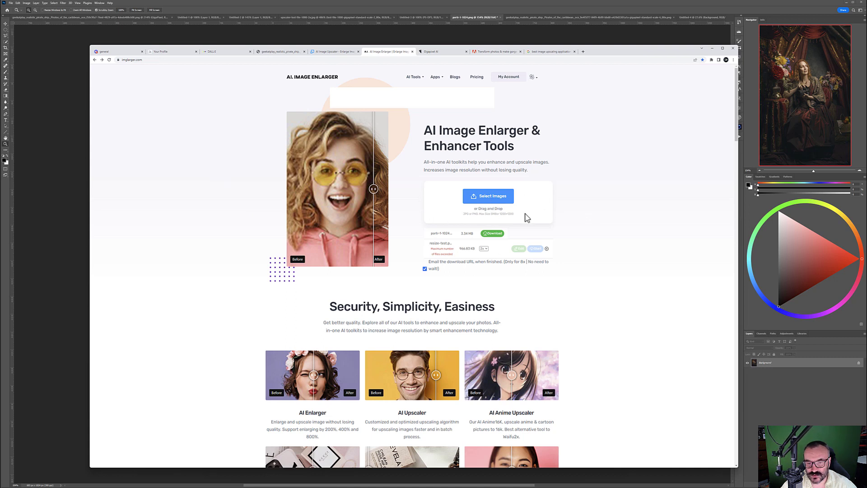
{"action": "left_click", "coordinate": [486, 250]}
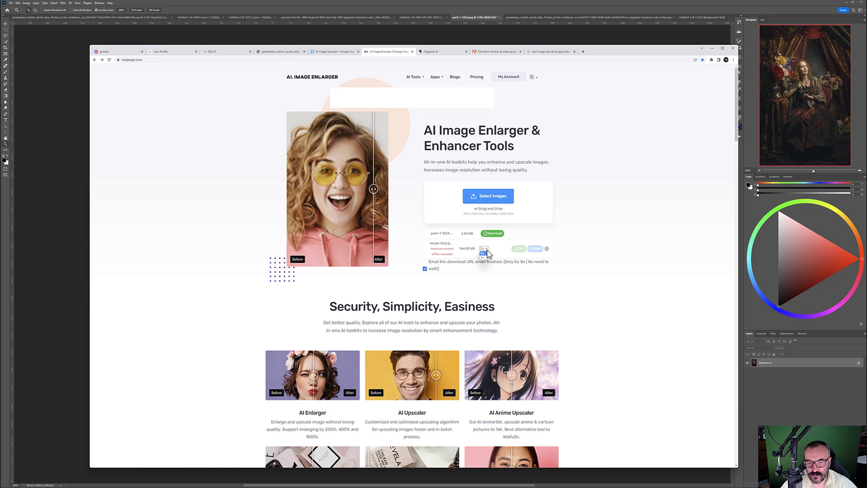
{"action": "left_click", "coordinate": [487, 253]}
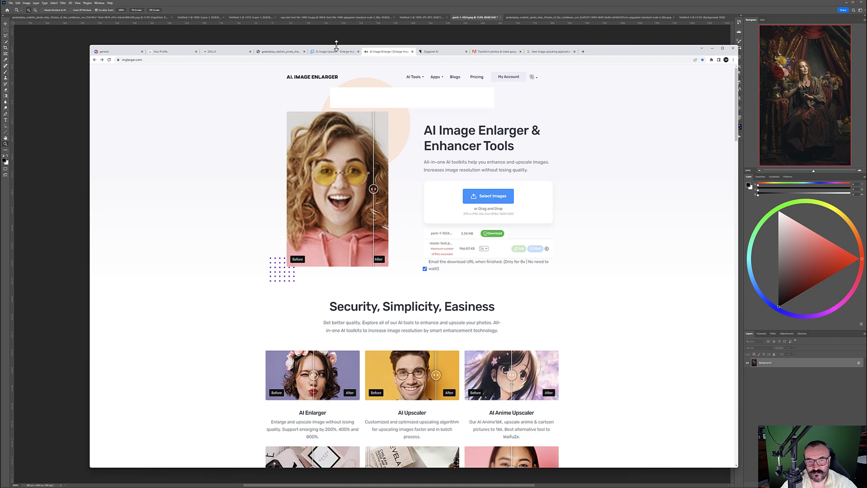
Review the pricing plans of AI Image Enlarger and of the Stockphotos Upscaler
{"action": "left_click", "coordinate": [474, 80]}
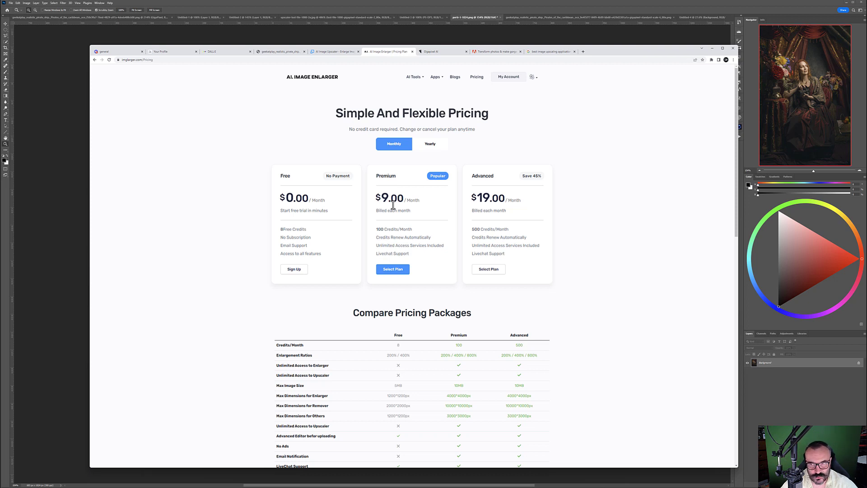
{"action": "left_click", "coordinate": [332, 53]}
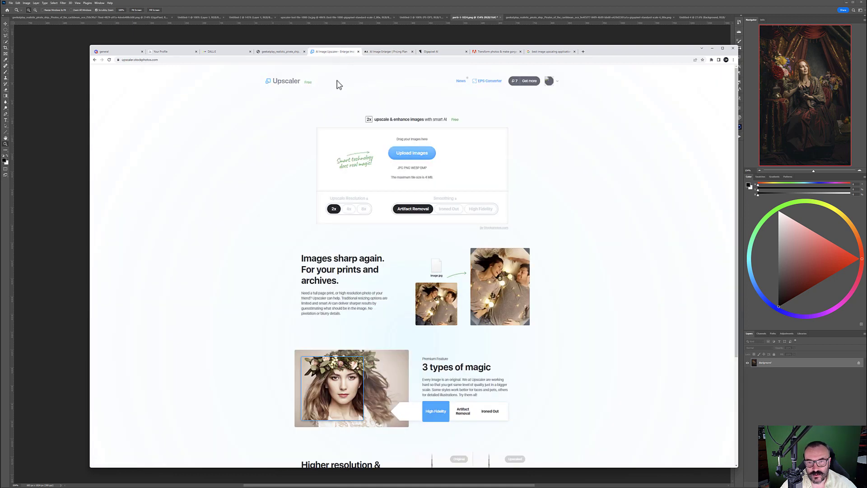
{"action": "left_click", "coordinate": [530, 82]}
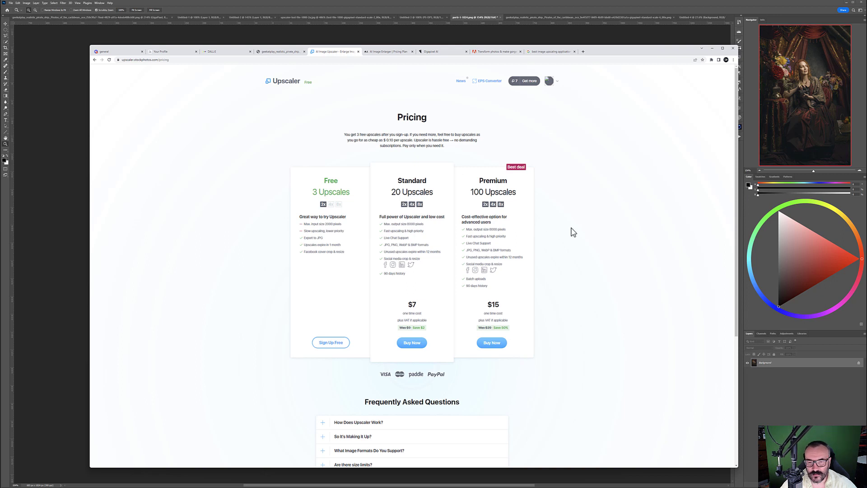
Look through the Google results for "best image upscaling application"
{"action": "left_click", "coordinate": [549, 51]}
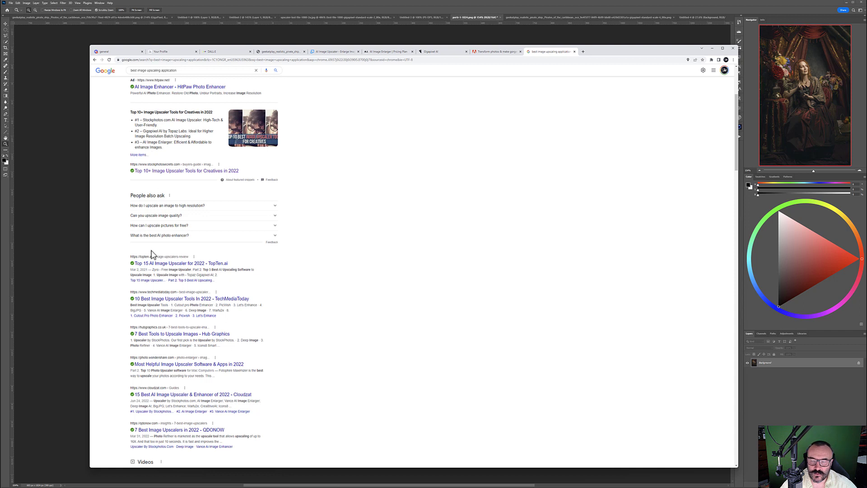
{"action": "scroll", "coordinate": [151, 251], "scroll_direction": "down", "scroll_amount": 4}
{"action": "scroll", "coordinate": [216, 230], "scroll_direction": "up", "scroll_amount": 2}
{"action": "scroll", "coordinate": [216, 232], "scroll_direction": "up", "scroll_amount": 4}
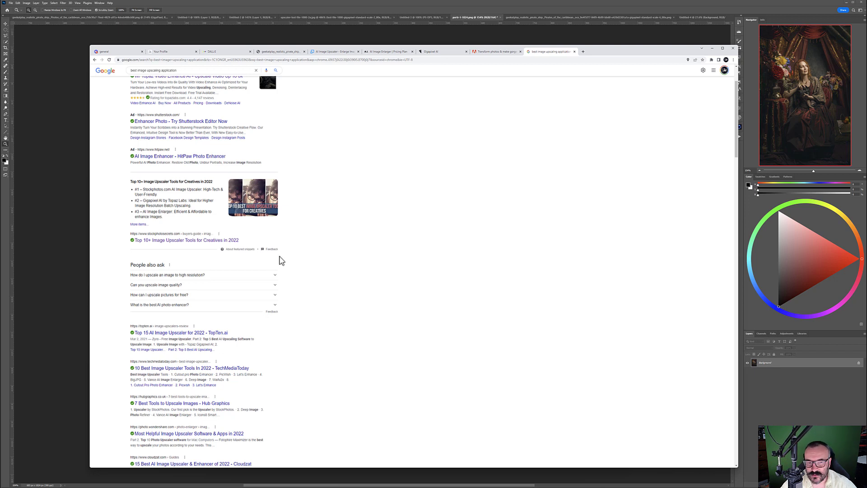
Revisit the AI Image Enlarger and Upscaler pricing pages in the browser and return to Photoshop
{"action": "scroll", "coordinate": [283, 263], "scroll_direction": "up", "scroll_amount": 1}
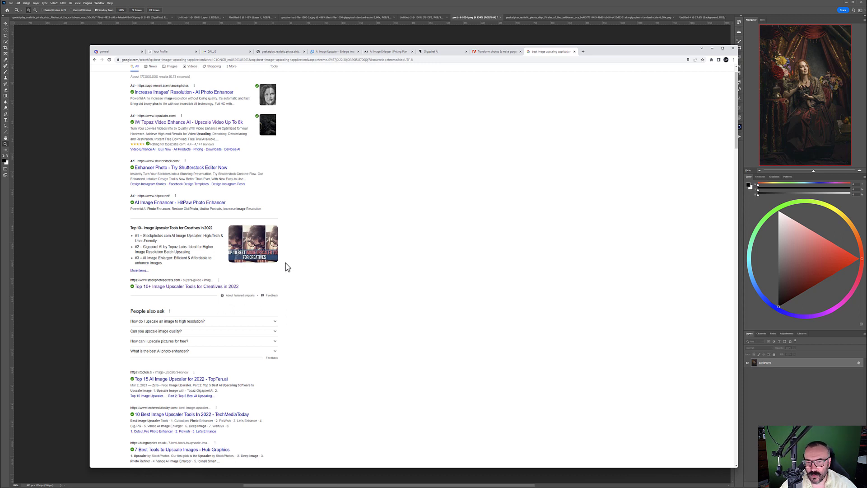
{"action": "left_click", "coordinate": [391, 51]}
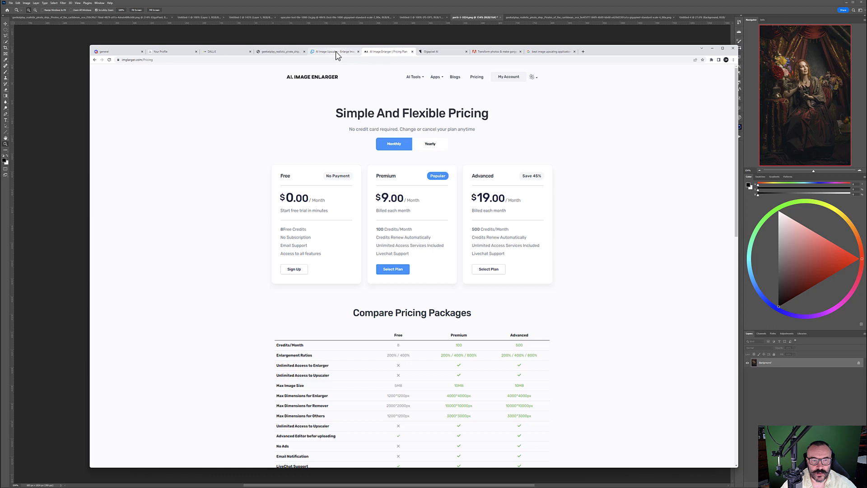
{"action": "left_click", "coordinate": [336, 53]}
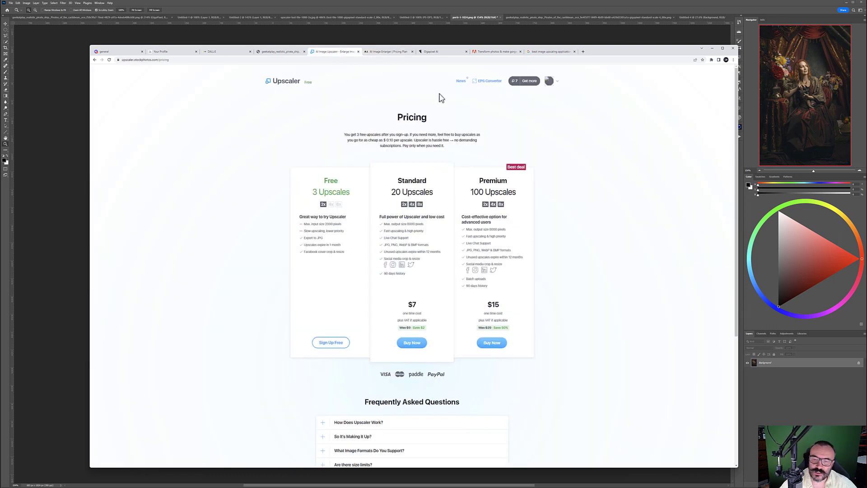
{"action": "left_click", "coordinate": [455, 7]}
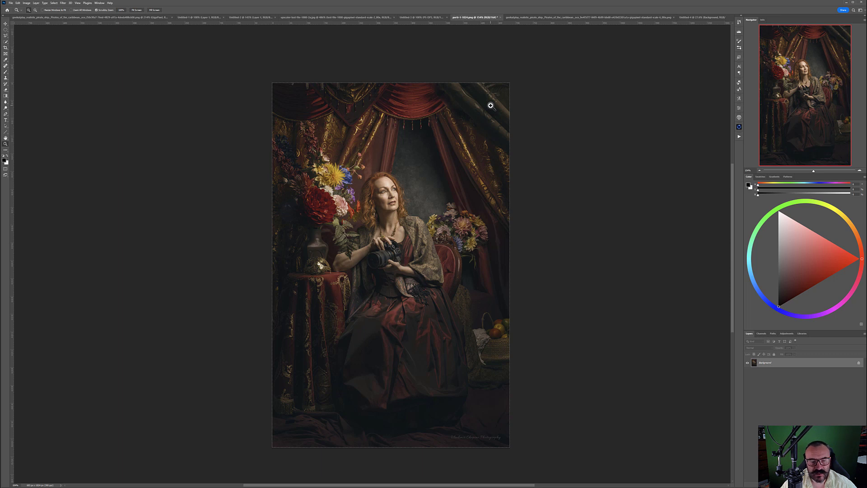
Check the portrait's pixel dimensions and resampling method in the Image Size settings and leave them without applying anything
{"action": "left_click", "coordinate": [11, 3]}
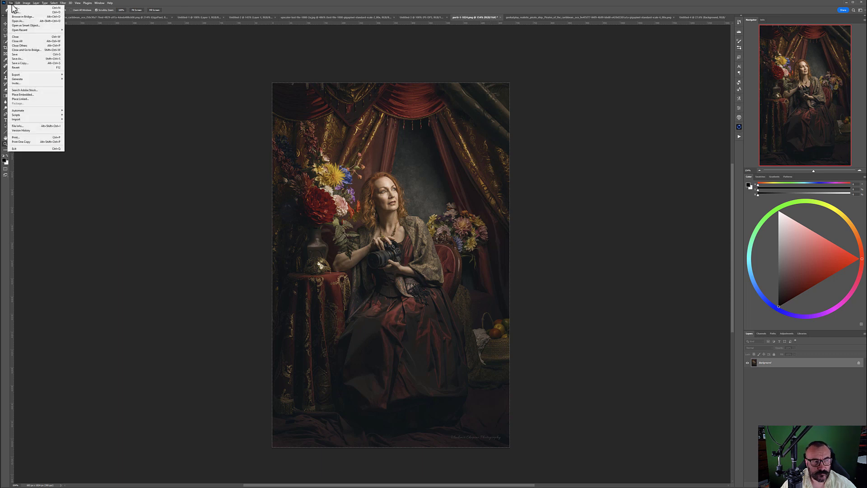
{"action": "left_click", "coordinate": [39, 37]}
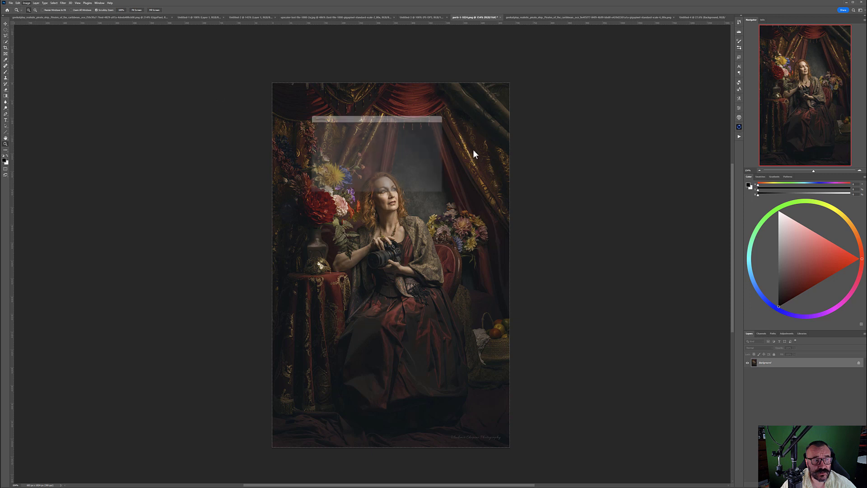
{"action": "double_click", "coordinate": [409, 152]}
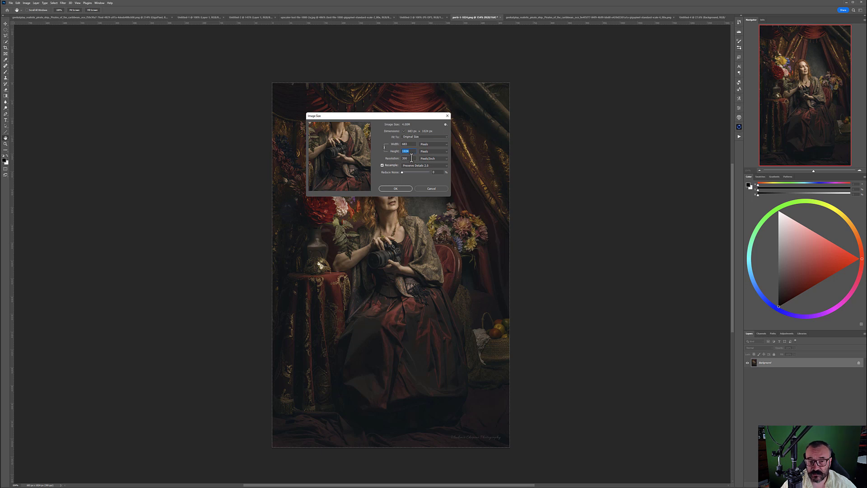
{"action": "left_click", "coordinate": [434, 189]}
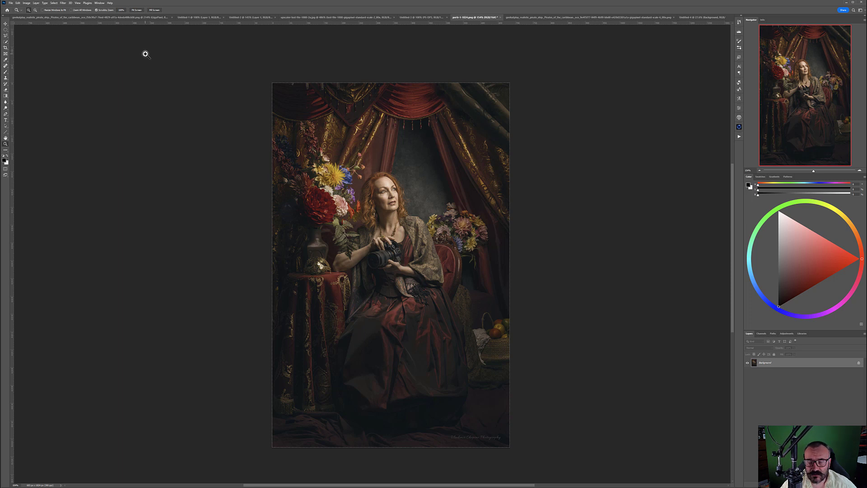
In Photoshop's Image Processor, turn off saving as JPEG and choose TIFF as the output file type
{"action": "left_click", "coordinate": [10, 3]}
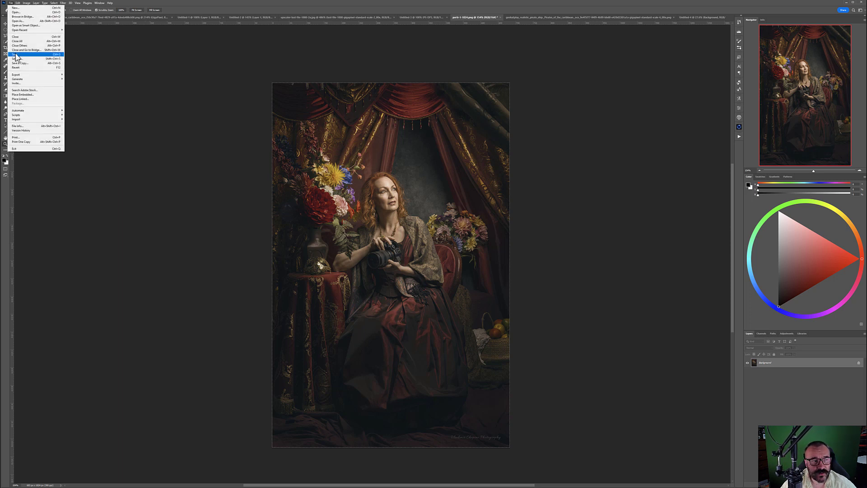
{"action": "mouse_move", "coordinate": [36, 115]}
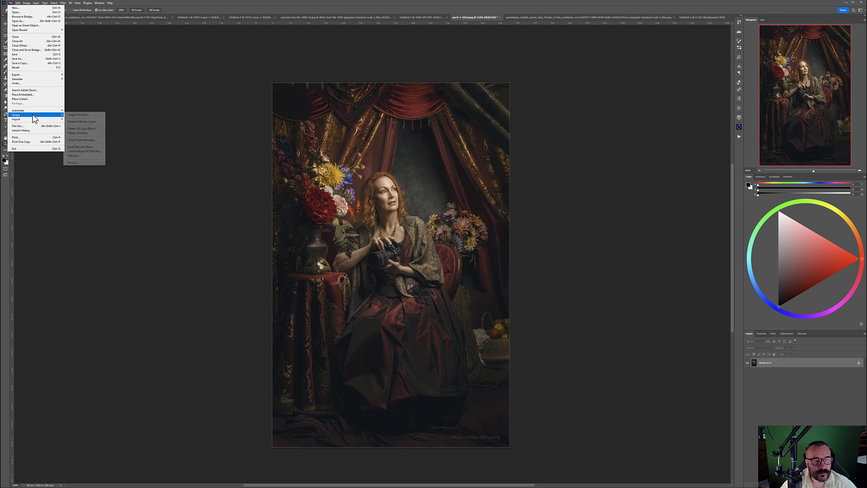
{"action": "left_click", "coordinate": [82, 116]}
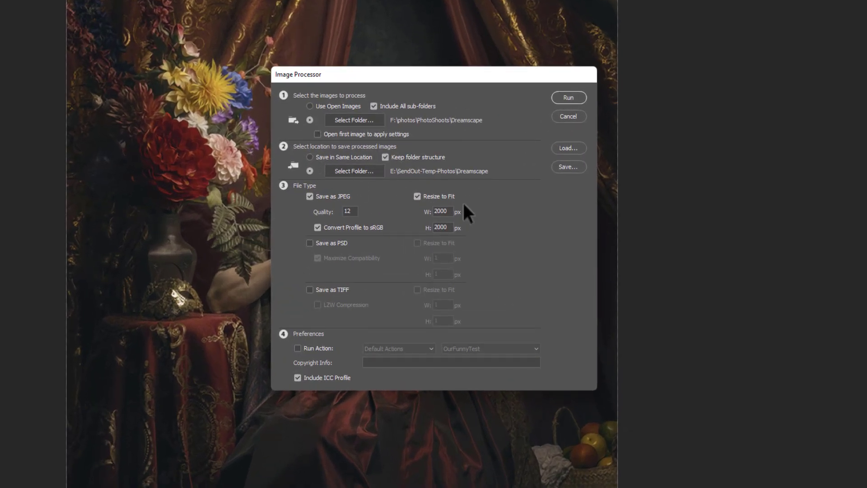
{"action": "left_click", "coordinate": [309, 196]}
{"action": "left_click", "coordinate": [323, 196]}
{"action": "left_click", "coordinate": [315, 196]}
{"action": "left_click", "coordinate": [322, 289]}
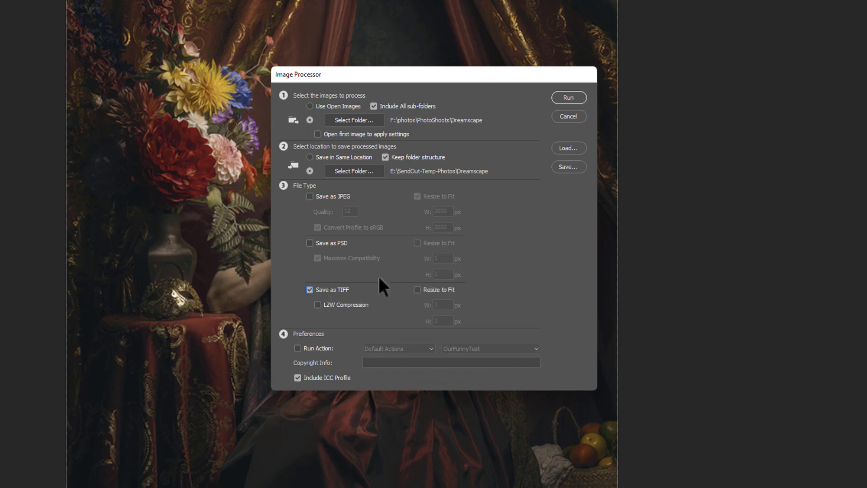
Enable Resize to Fit for the TIFF output at 8000 × 8000 px, and close Image Processor without running it
{"action": "left_click", "coordinate": [432, 290]}
{"action": "double_click", "coordinate": [451, 304]}
{"action": "type", "text": "8000"}
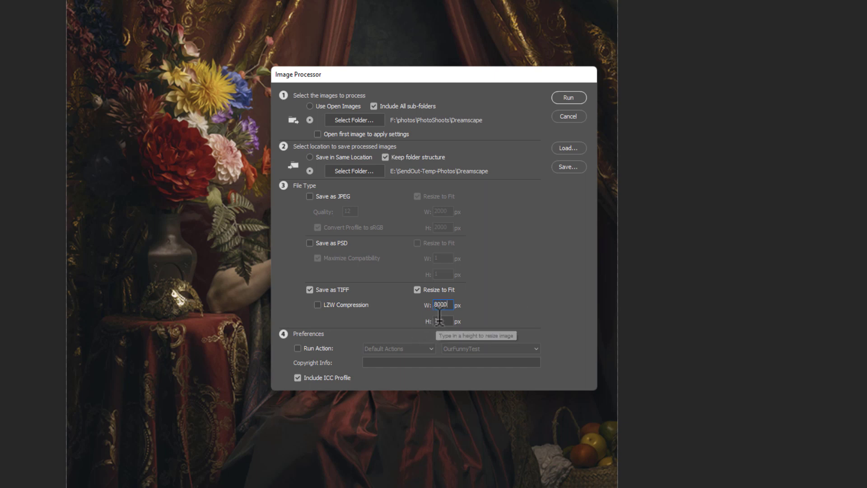
{"action": "key", "text": "Tab"}
{"action": "type", "text": "8000"}
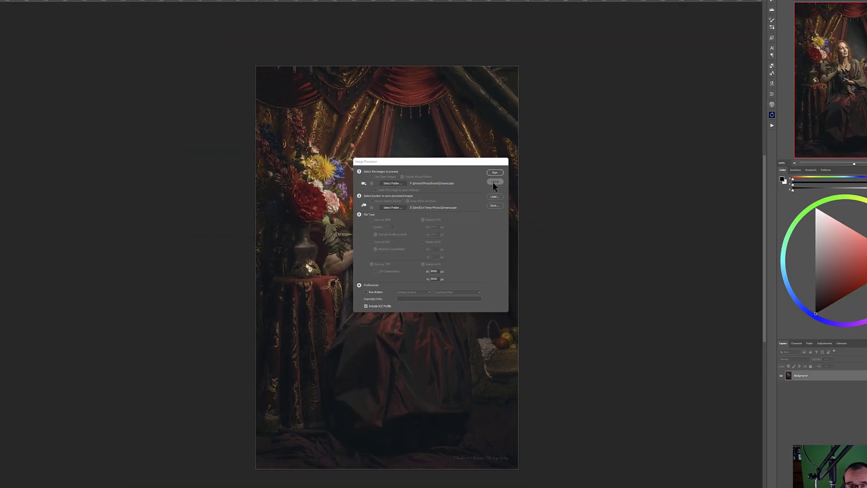
{"action": "left_click", "coordinate": [569, 98]}
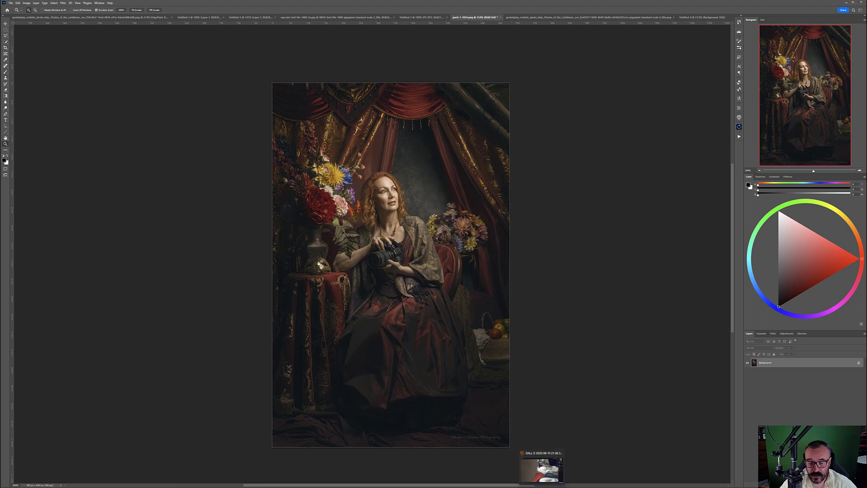
Switch to Topaz Gigapixel AI with the border collie portrait and enlarge and reposition its window
{"action": "left_click", "coordinate": [540, 465]}
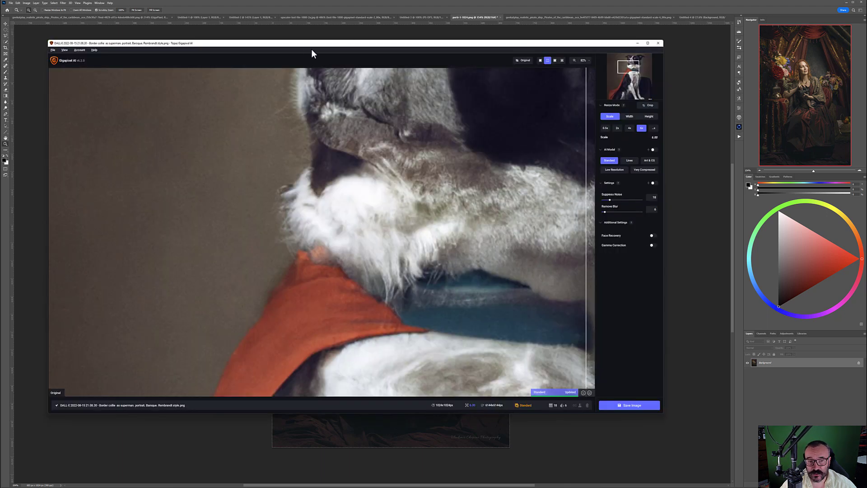
{"action": "left_click_drag", "start_coordinate": [308, 41], "coordinate": [337, 36]}
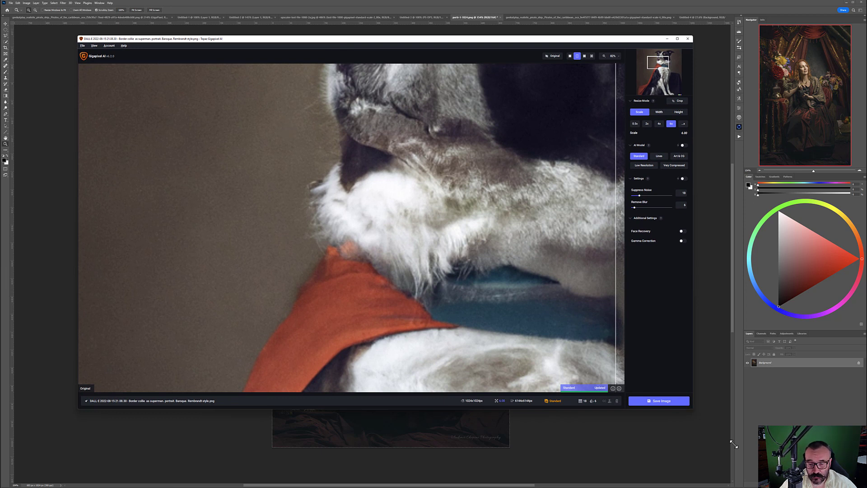
{"action": "left_click_drag", "start_coordinate": [693, 408], "coordinate": [728, 452]}
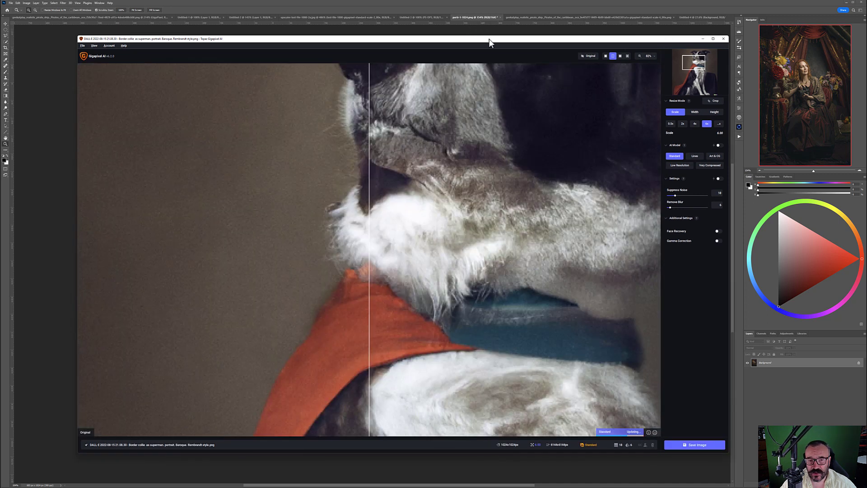
{"action": "left_click_drag", "start_coordinate": [489, 38], "coordinate": [468, 35]}
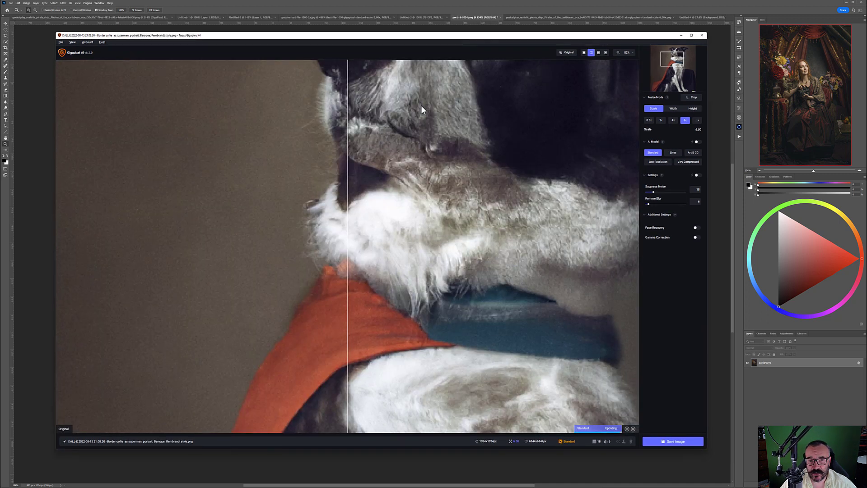
Move the comparison divider to show only the original preview and view the whole border collie portrait
{"action": "left_click_drag", "start_coordinate": [347, 229], "coordinate": [639, 248]}
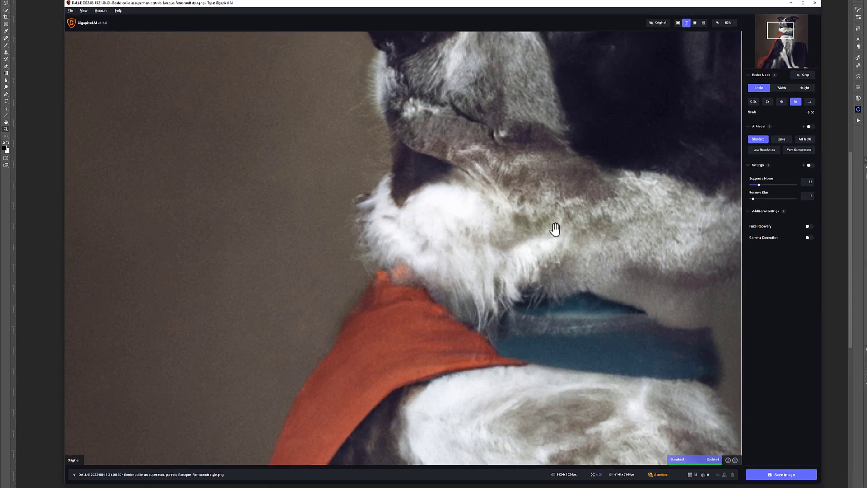
{"action": "scroll", "coordinate": [479, 231], "scroll_direction": "down", "scroll_amount": 1}
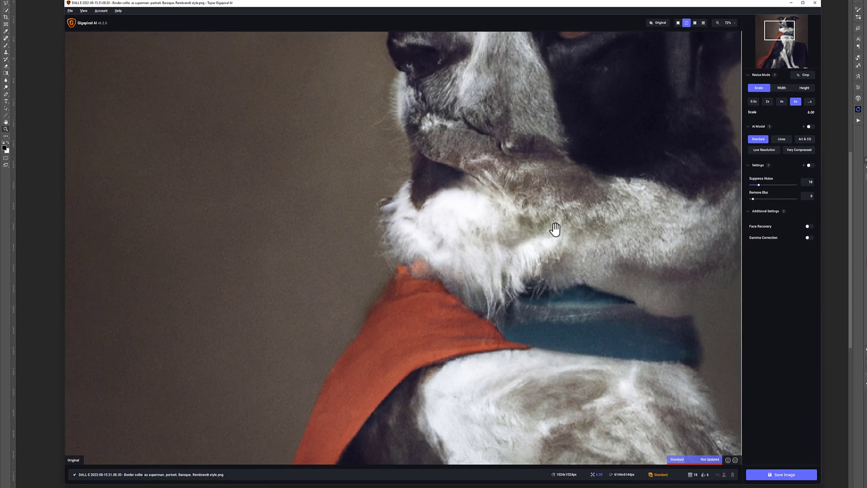
{"action": "scroll", "coordinate": [555, 229], "scroll_direction": "down", "scroll_amount": 5}
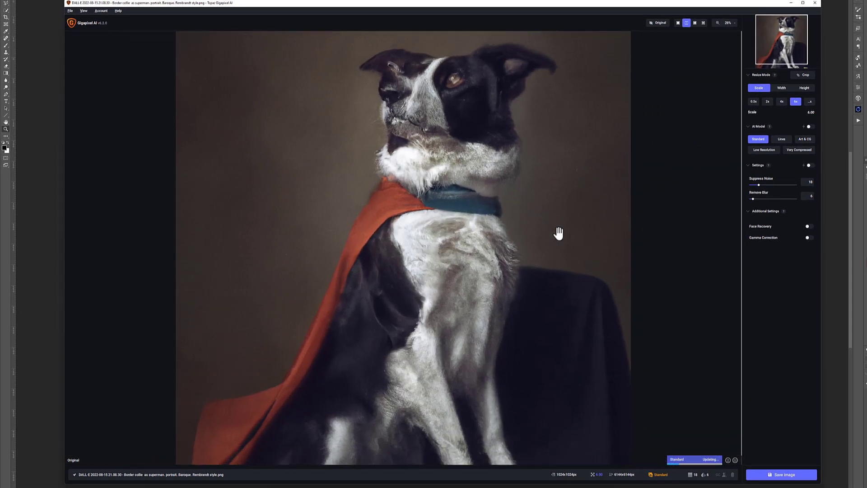
{"action": "scroll", "coordinate": [559, 233], "scroll_direction": "down", "scroll_amount": 1}
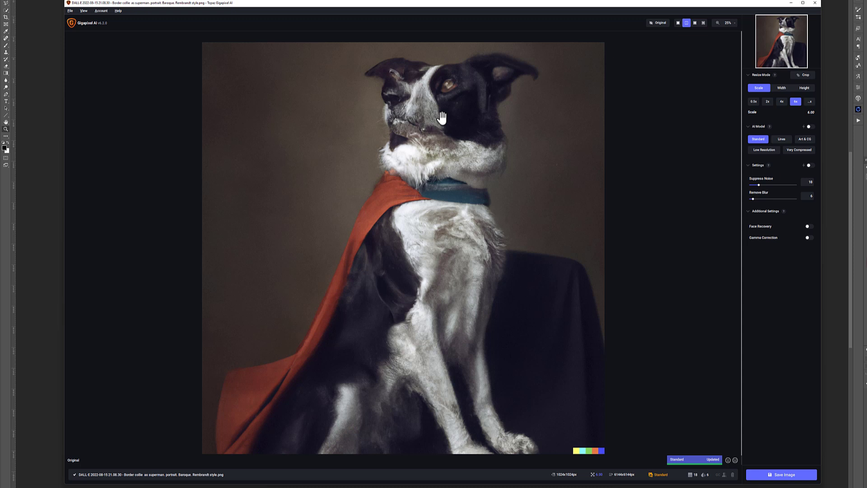
{"action": "scroll", "coordinate": [401, 152], "scroll_direction": "up", "scroll_amount": 1}
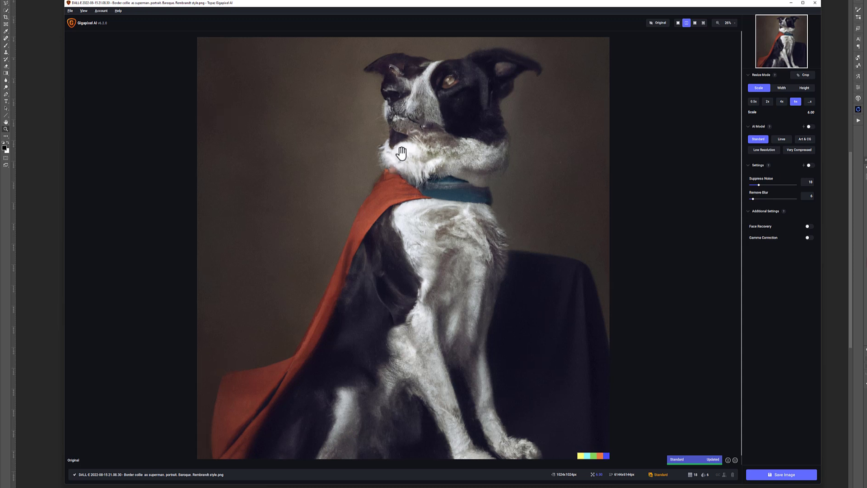
Examine the original's neck fur, collar and cape up close at 100% zoom
{"action": "scroll", "coordinate": [402, 153], "scroll_direction": "up", "scroll_amount": 5}
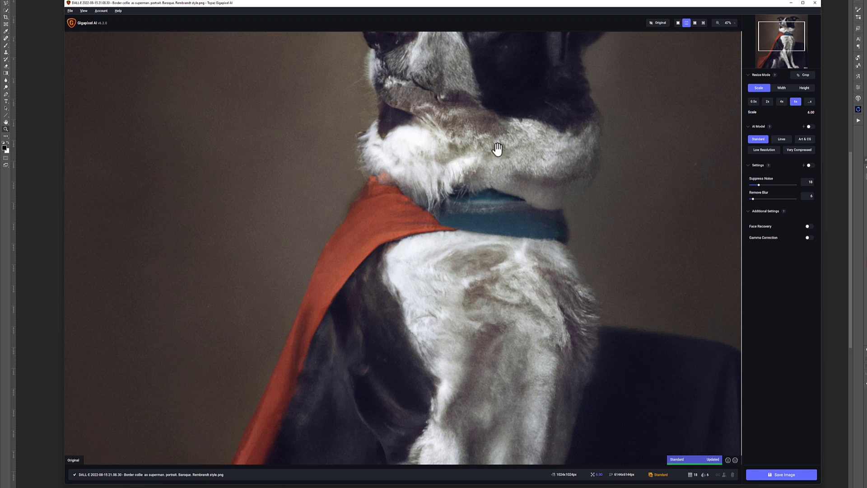
{"action": "scroll", "coordinate": [414, 145], "scroll_direction": "up", "scroll_amount": 3}
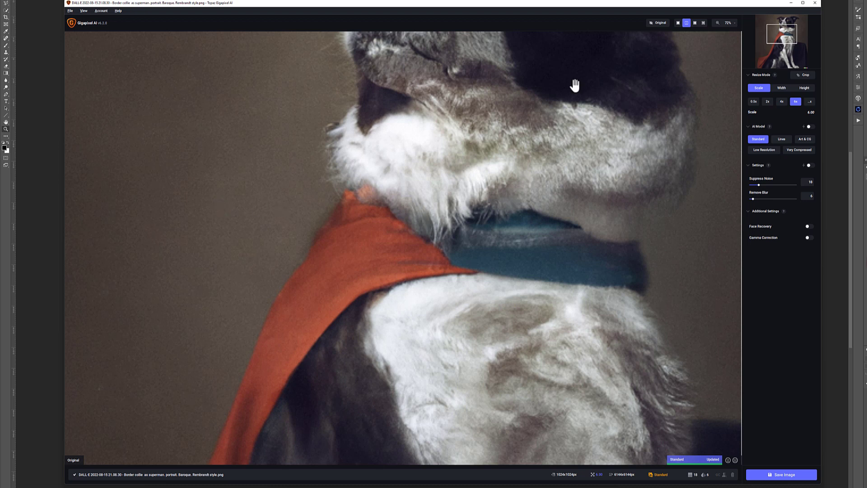
{"action": "scroll", "coordinate": [513, 142], "scroll_direction": "up", "scroll_amount": 2}
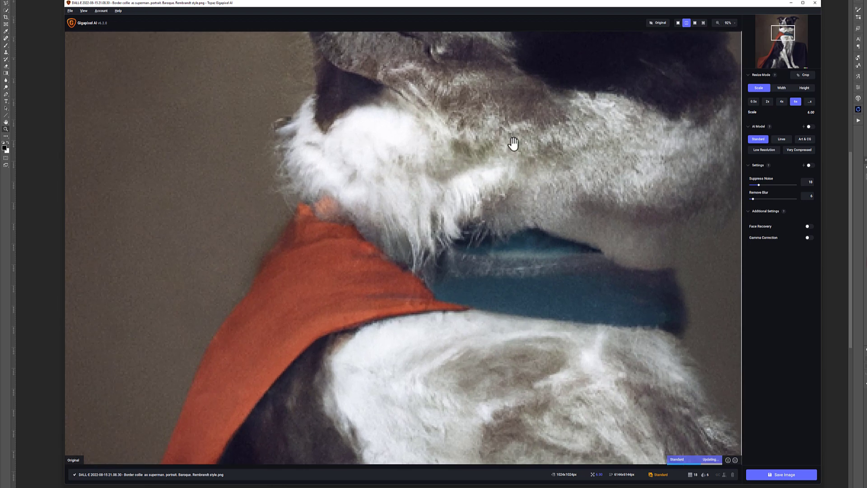
{"action": "scroll", "coordinate": [622, 118], "scroll_direction": "up", "scroll_amount": 1}
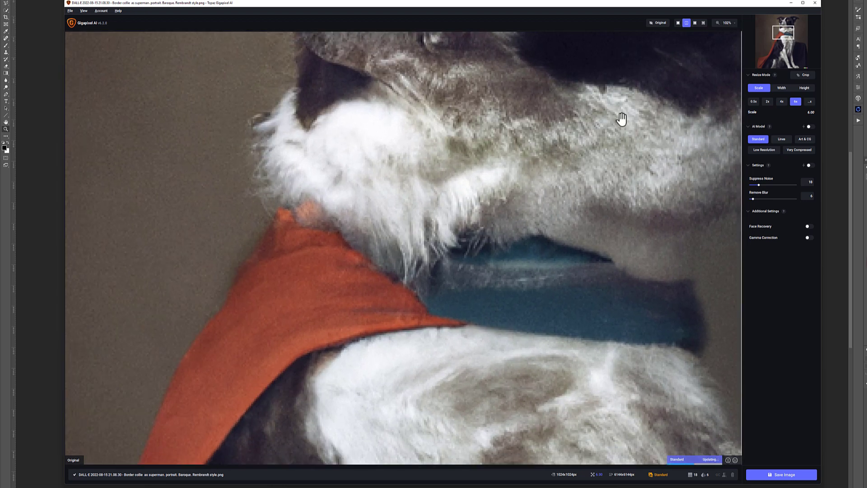
{"action": "left_click", "coordinate": [735, 26]}
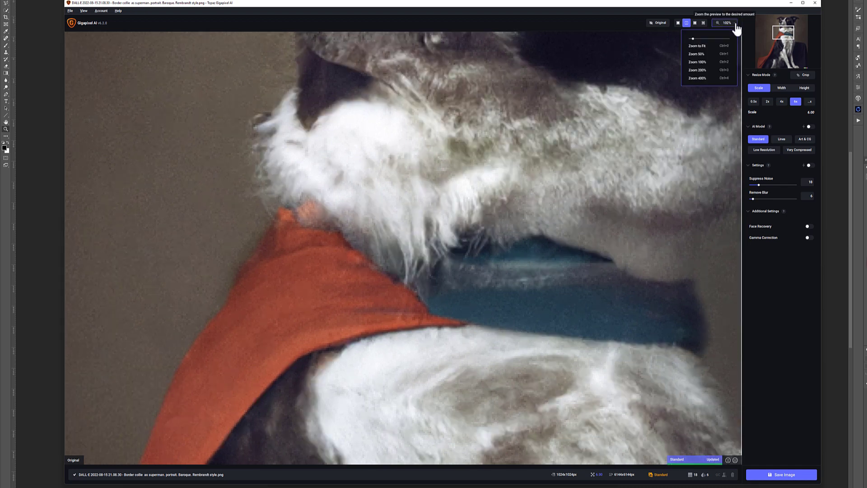
{"action": "left_click", "coordinate": [703, 62]}
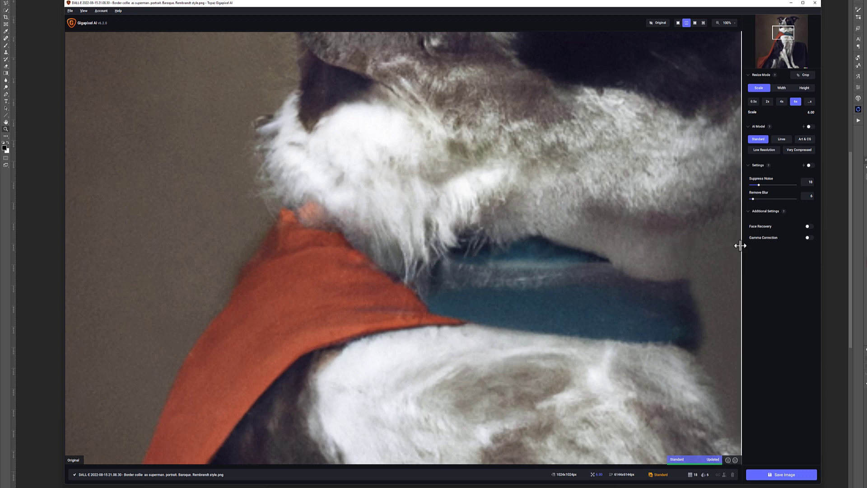
Compare the original and upscaled fur, collar and cape by sweeping the split-view divider across the preview
{"action": "left_click_drag", "start_coordinate": [740, 245], "coordinate": [207, 266]}
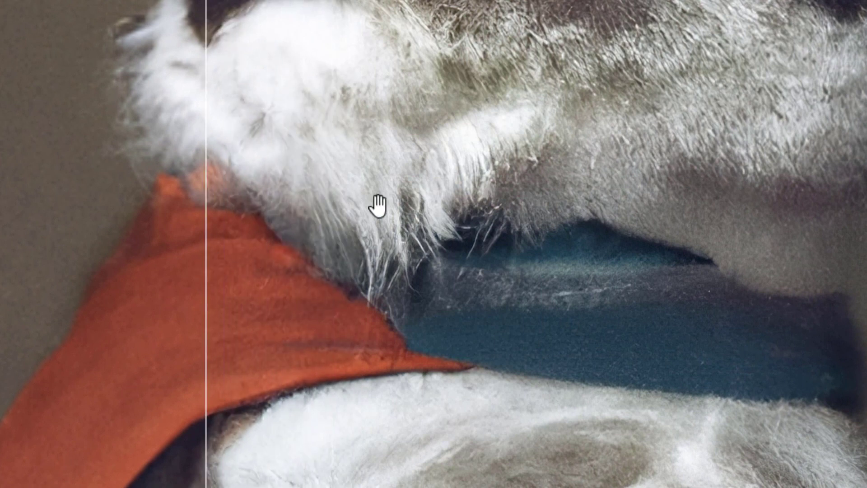
{"action": "left_click_drag", "start_coordinate": [207, 309], "coordinate": [315, 294]}
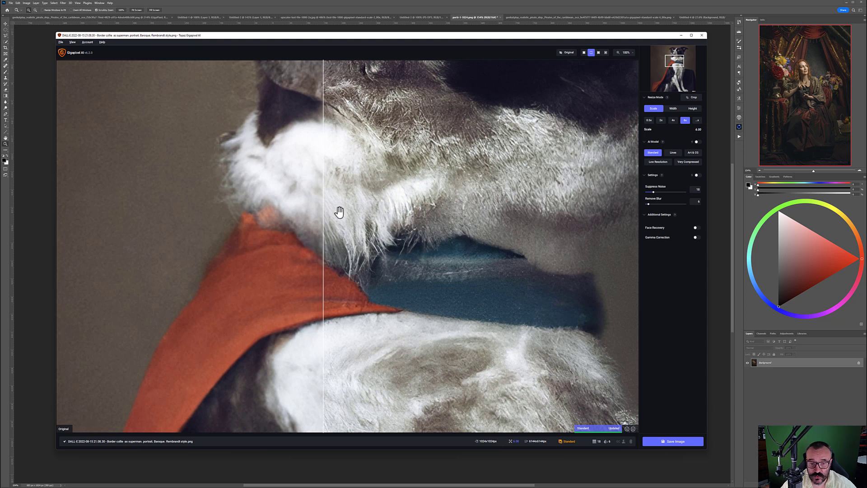
{"action": "left_click_drag", "start_coordinate": [319, 235], "coordinate": [473, 232]}
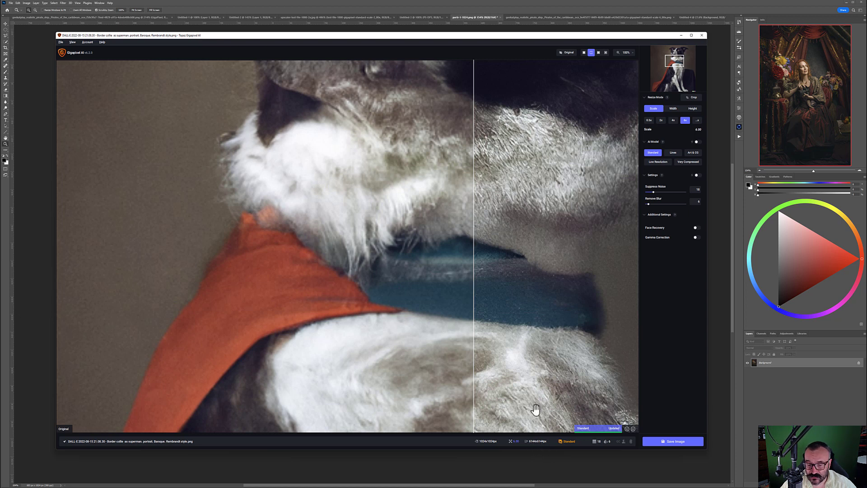
{"action": "left_click_drag", "start_coordinate": [476, 263], "coordinate": [503, 265]}
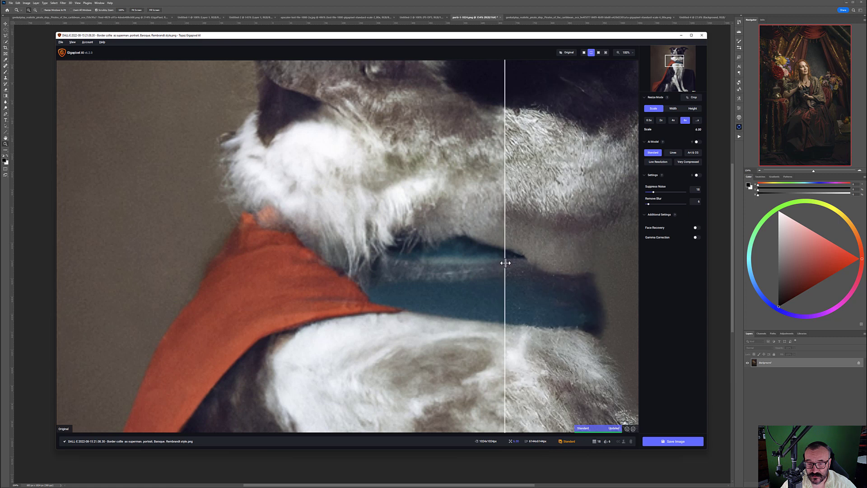
Set a custom upscale factor of 12, dismiss the maximum-upscaling notice and compare the enlarged fur and collar with the divider
{"action": "left_click", "coordinate": [698, 121]}
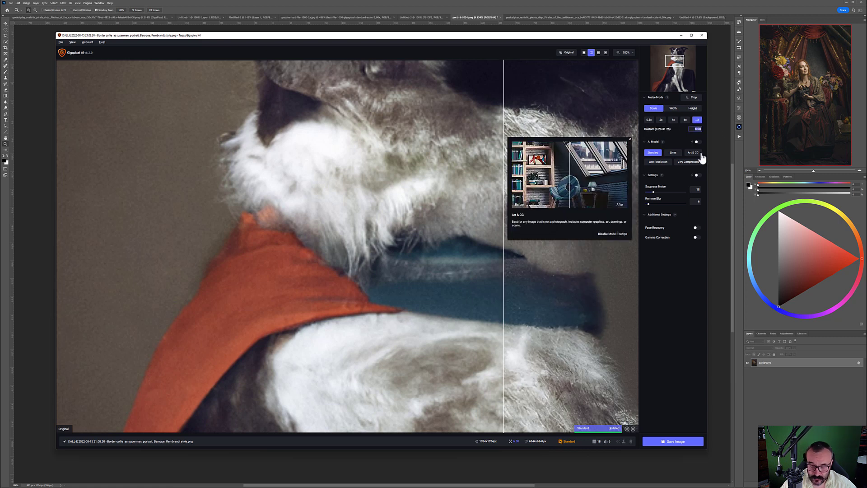
{"action": "type", "text": "12"}
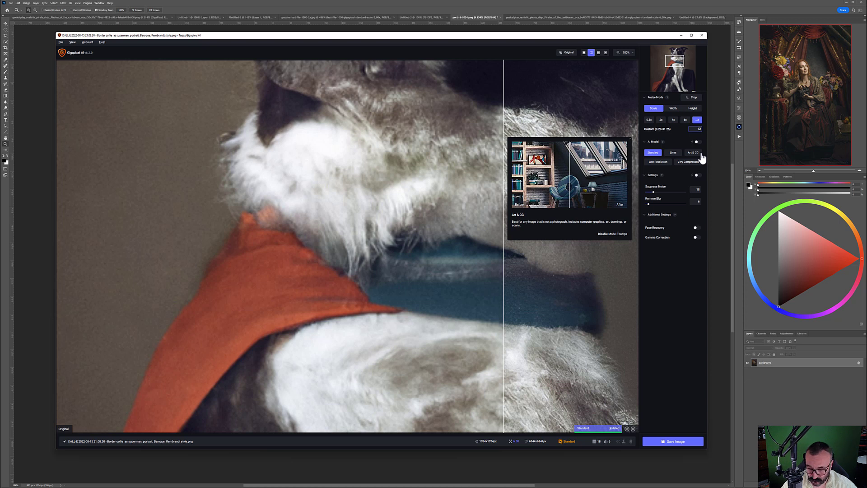
{"action": "key", "text": "Return"}
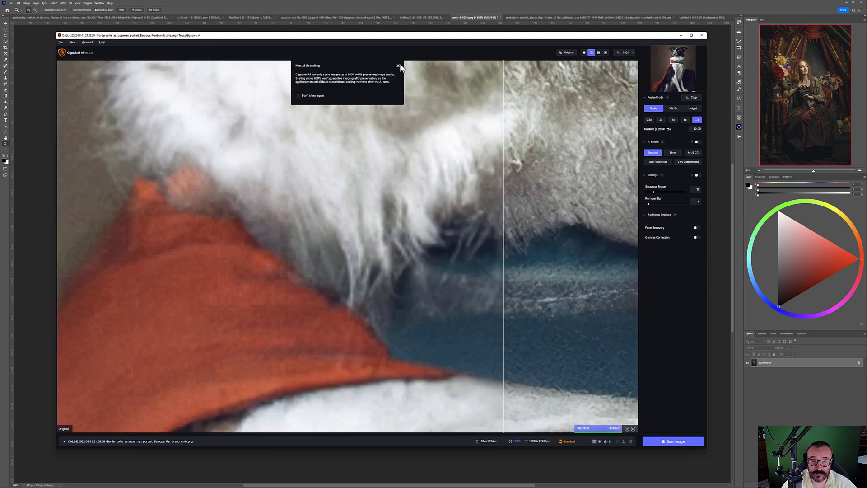
{"action": "left_click", "coordinate": [398, 66]}
{"action": "left_click_drag", "start_coordinate": [503, 242], "coordinate": [502, 419]}
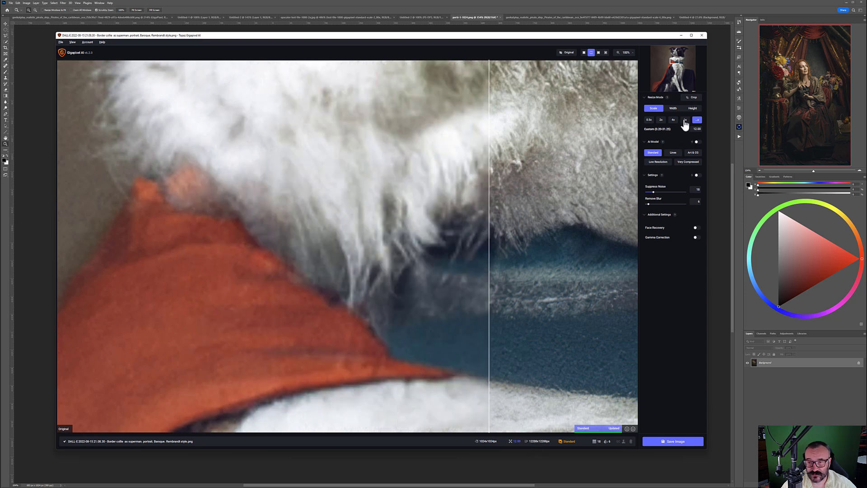
Set the upscale factor to 4x and sweep the comparison divider past the dog to show the upscaled fur and cape
{"action": "left_click", "coordinate": [673, 120]}
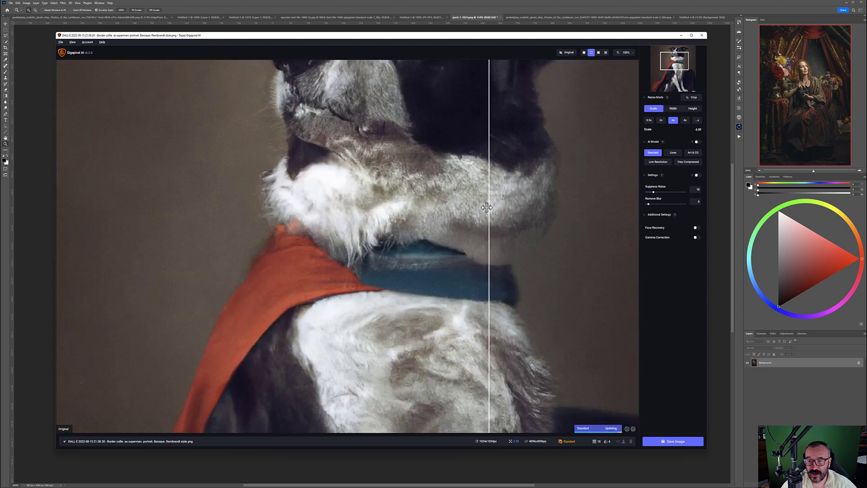
{"action": "left_click_drag", "start_coordinate": [490, 207], "coordinate": [171, 178]}
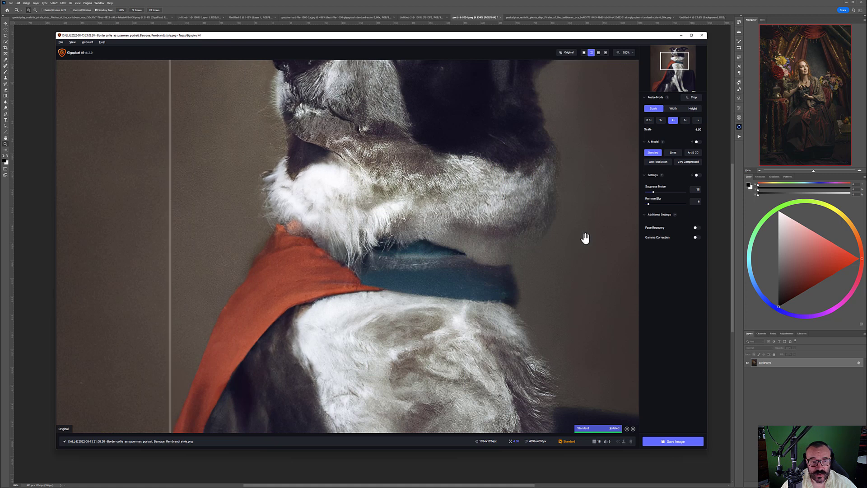
Try stronger and weaker Suppress Noise amounts on the 4x border collie preview
{"action": "left_click", "coordinate": [653, 192]}
{"action": "left_click_drag", "start_coordinate": [659, 191], "coordinate": [673, 193]}
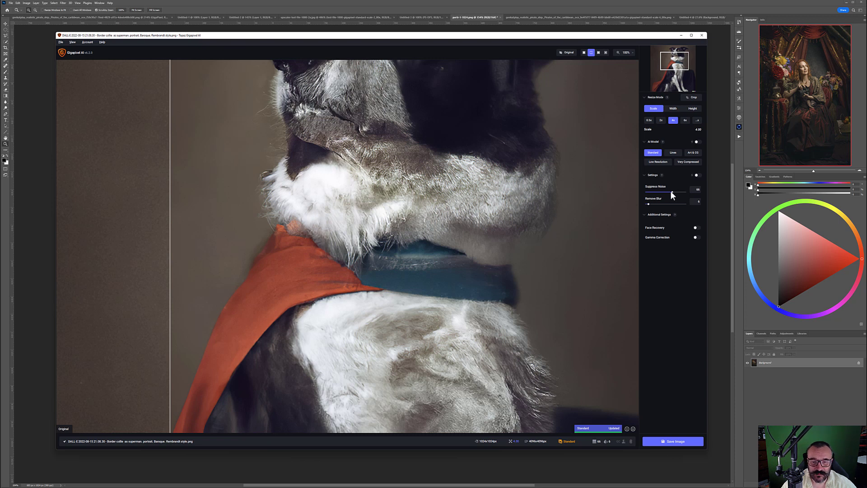
{"action": "left_click_drag", "start_coordinate": [671, 192], "coordinate": [657, 191]}
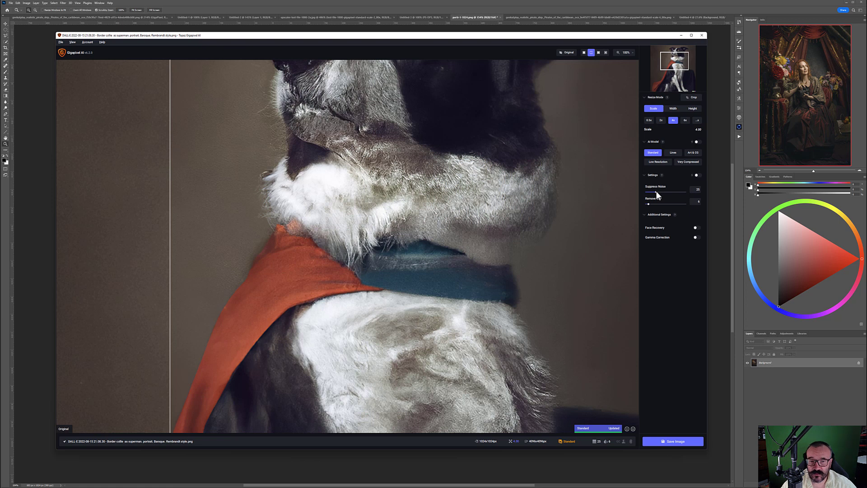
{"action": "left_click_drag", "start_coordinate": [657, 191], "coordinate": [663, 191]}
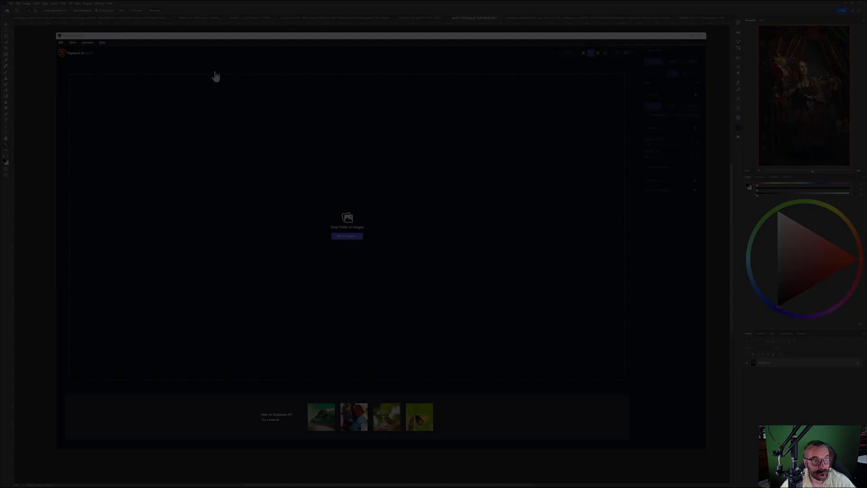
Reposition and enlarge the empty Gigapixel AI window and load the border collie superman and vampire portraits as a batch
{"action": "left_click_drag", "start_coordinate": [185, 39], "coordinate": [133, 9]}
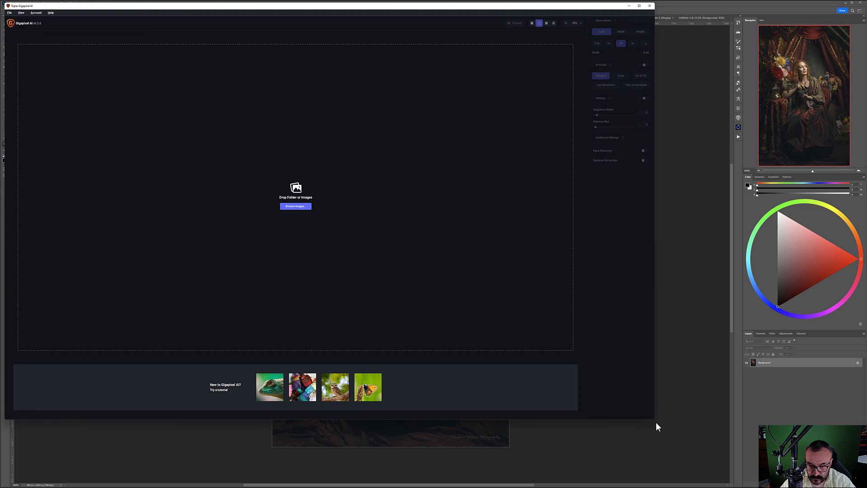
{"action": "left_click_drag", "start_coordinate": [655, 420], "coordinate": [853, 469]}
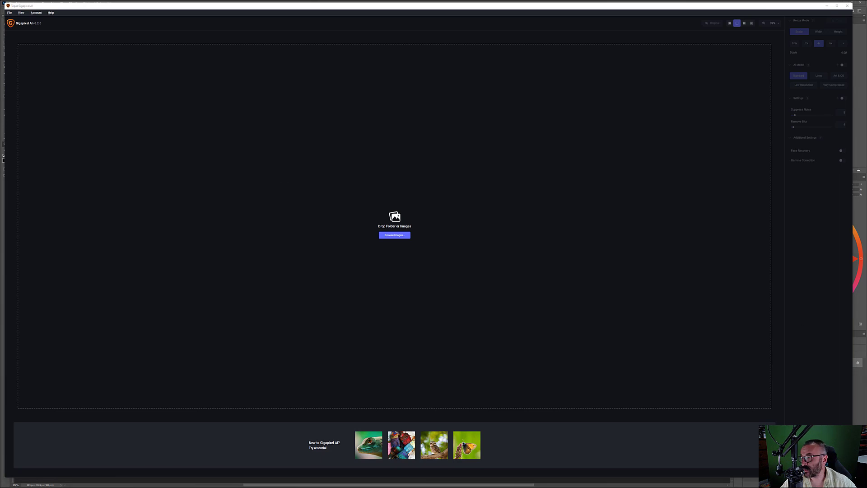
{"action": "left_click_drag", "start_coordinate": [861, 190], "coordinate": [217, 115]}
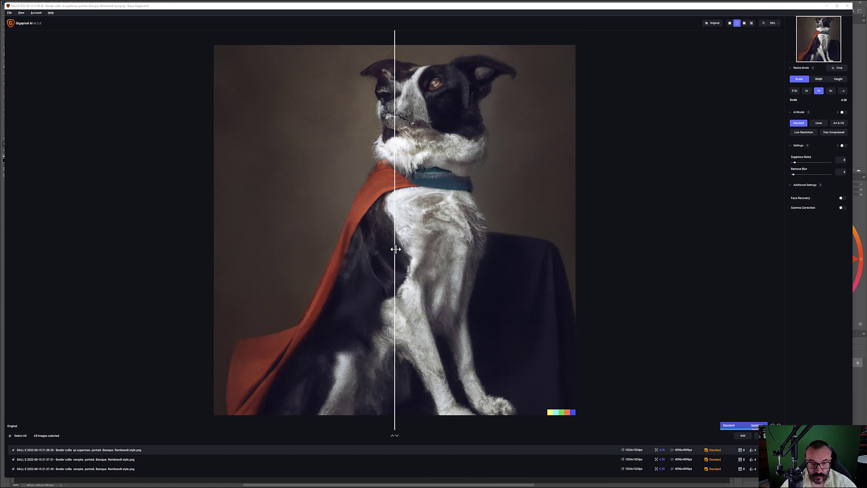
Preview the batch's superman and vampire border collie portraits, comparing original and upscaled versions with the split-view divider
{"action": "left_click_drag", "start_coordinate": [395, 248], "coordinate": [437, 228]}
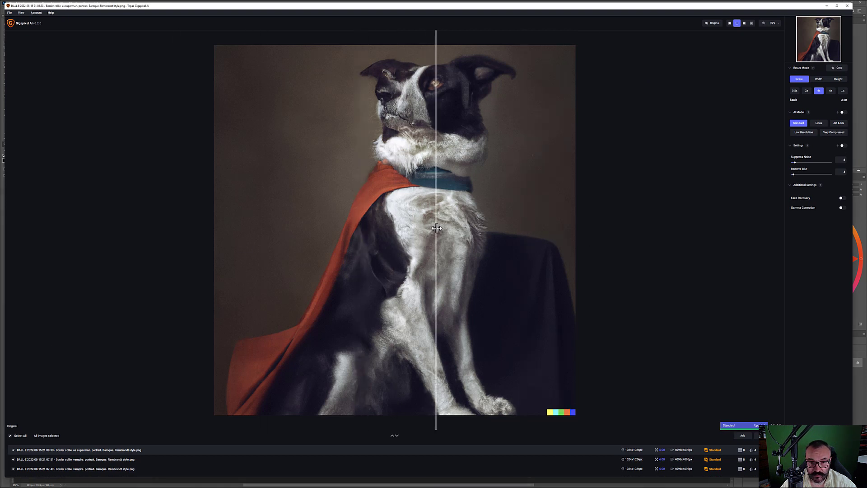
{"action": "left_click", "coordinate": [159, 461]}
{"action": "left_click", "coordinate": [156, 470]}
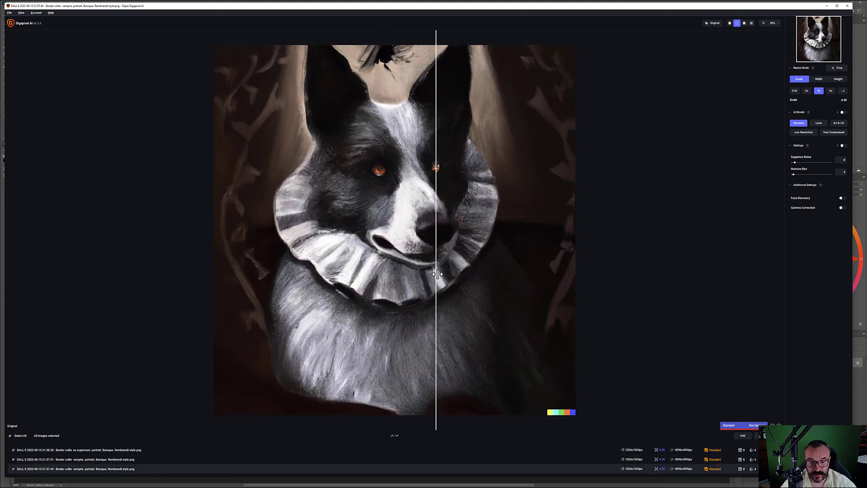
{"action": "left_click_drag", "start_coordinate": [435, 275], "coordinate": [482, 266]}
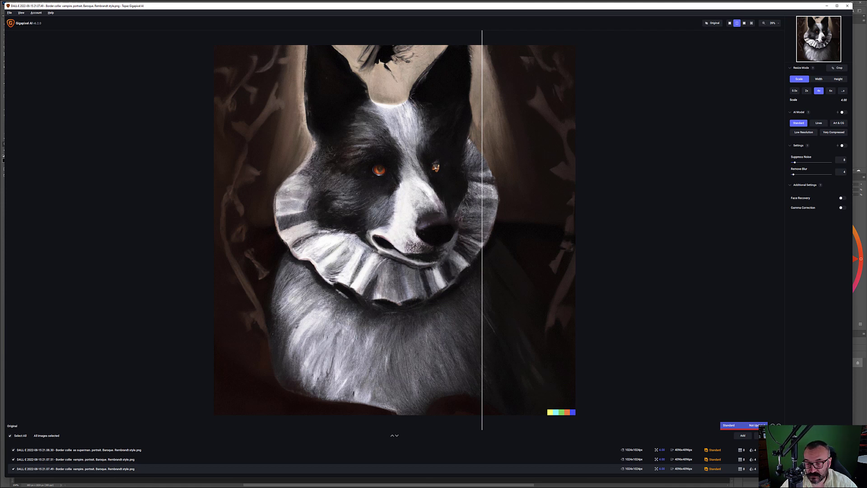
Examine the batch save options, including image formats, filename and save directory, without saving the images
{"action": "key", "text": "ctrl+s"}
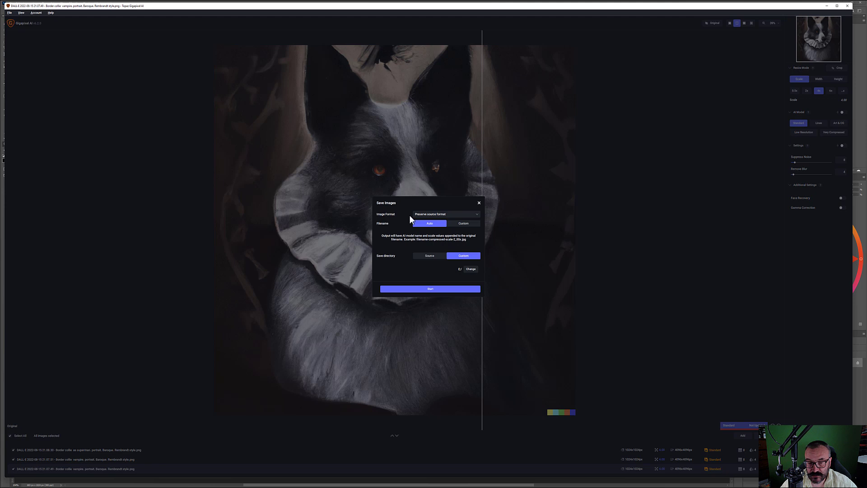
{"action": "left_click", "coordinate": [467, 215]}
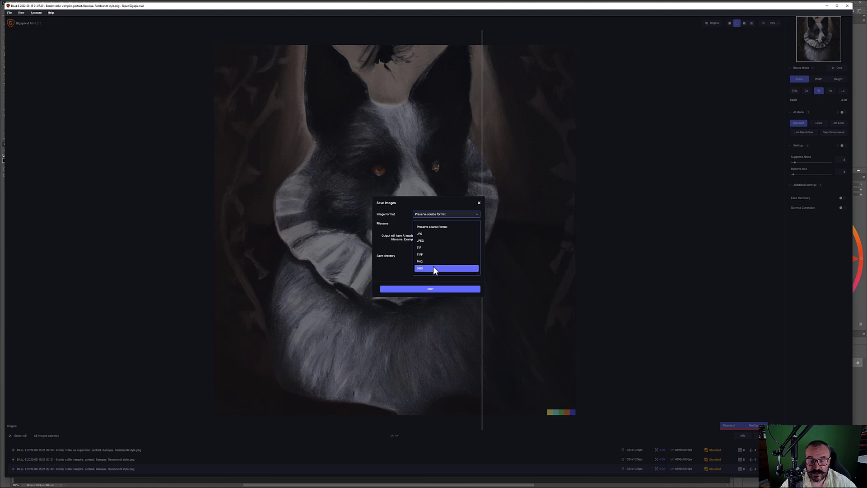
{"action": "left_click", "coordinate": [444, 213]}
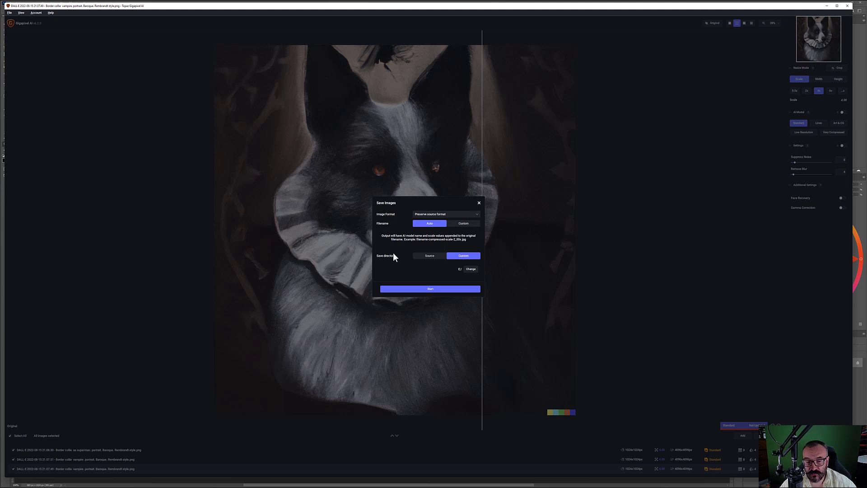
{"action": "left_click", "coordinate": [479, 204]}
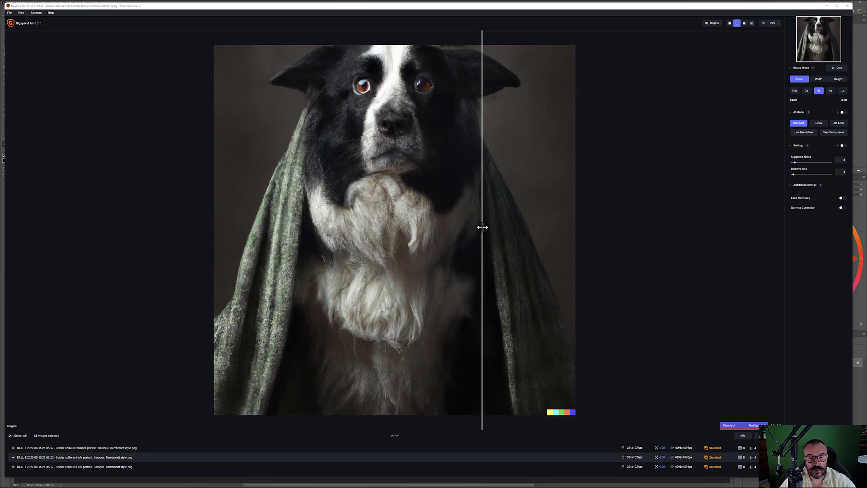
Sweep the comparison divider across the border collie Hulk portrait's chest and green cloak
{"action": "left_click_drag", "start_coordinate": [483, 227], "coordinate": [383, 224]}
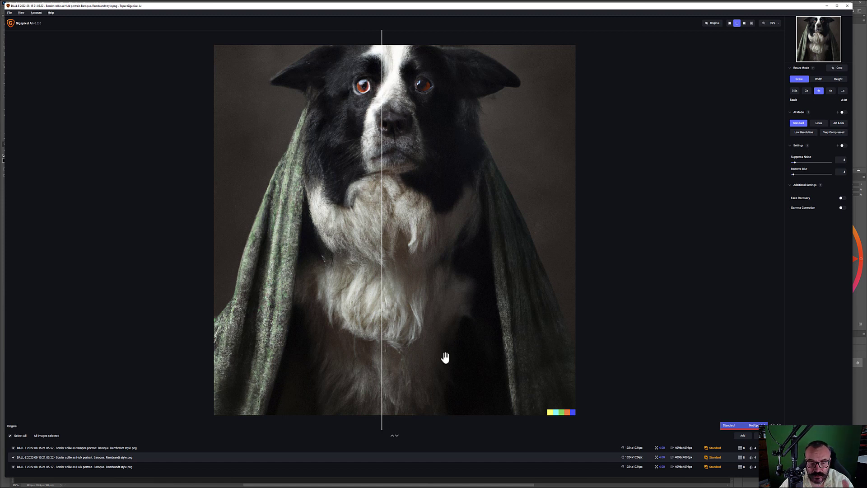
Switch to the browser and look over the Upscaler and AI Image Enlarger pricing pages and the image upscaler search results
{"action": "key", "text": "alt+Tab"}
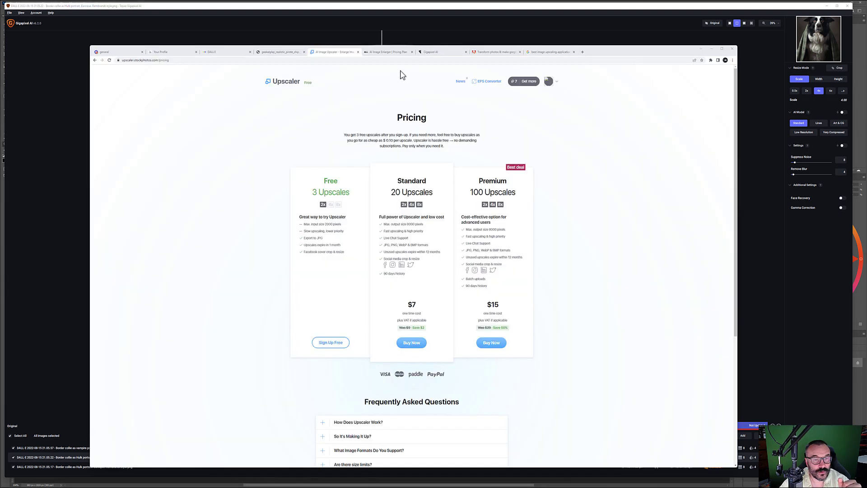
{"action": "left_click", "coordinate": [373, 53]}
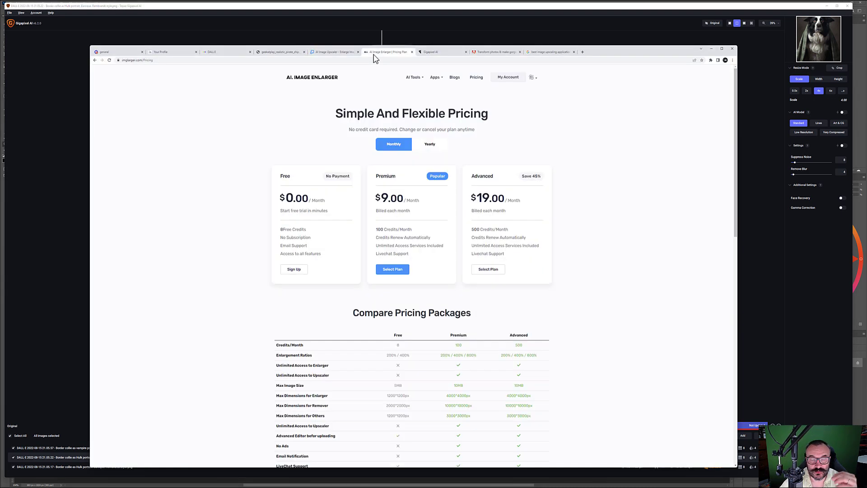
{"action": "left_click", "coordinate": [536, 54]}
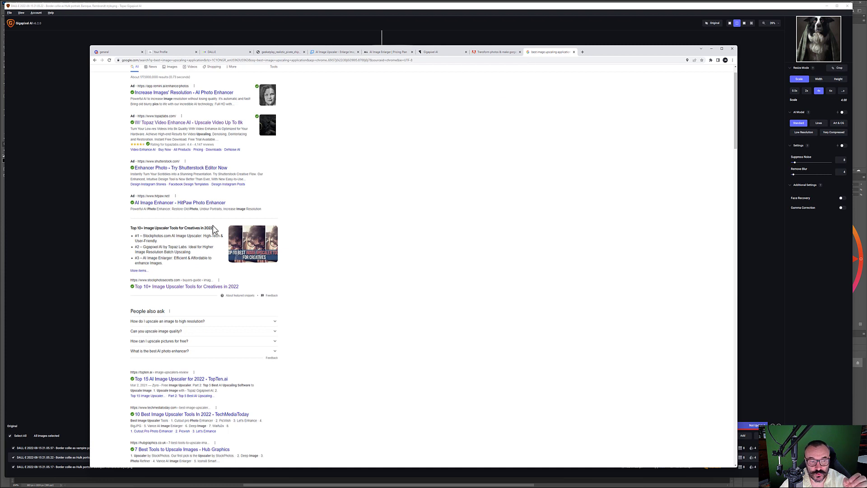
{"action": "left_click", "coordinate": [378, 54]}
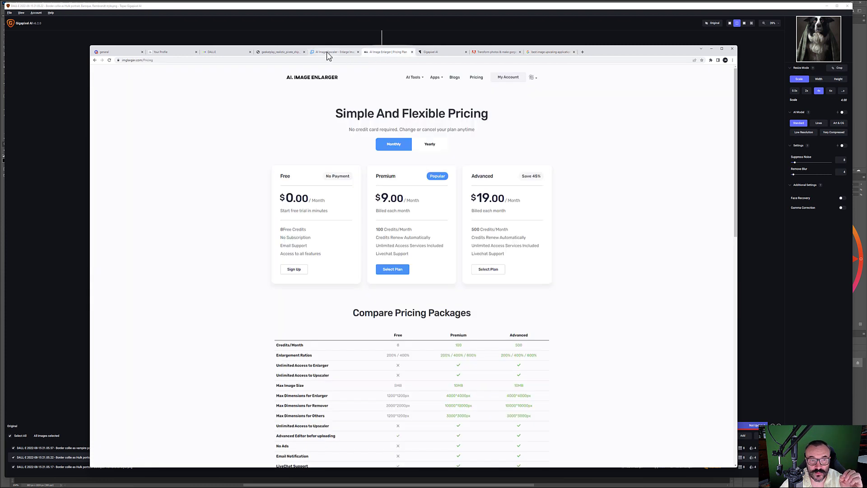
{"action": "left_click", "coordinate": [329, 54]}
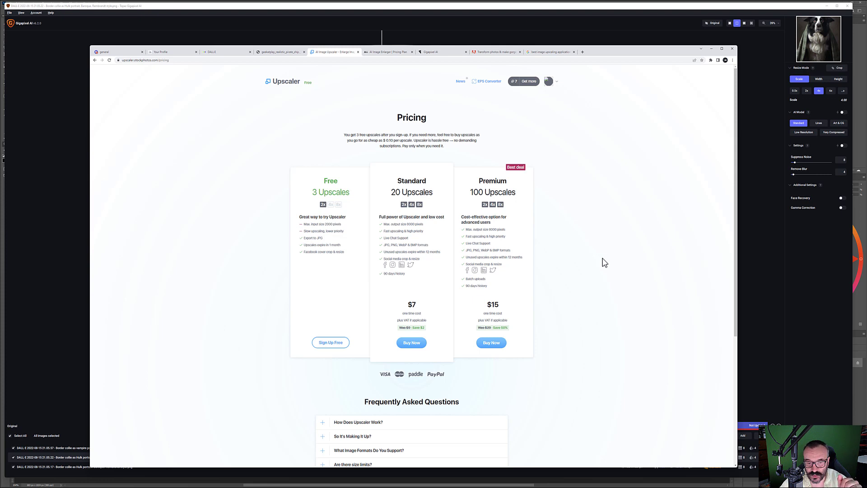
Examine AI Image Enlarger's monthly plans, highlighting the Premium credit allowance and reading the package comparison table
{"action": "left_click", "coordinate": [384, 51]}
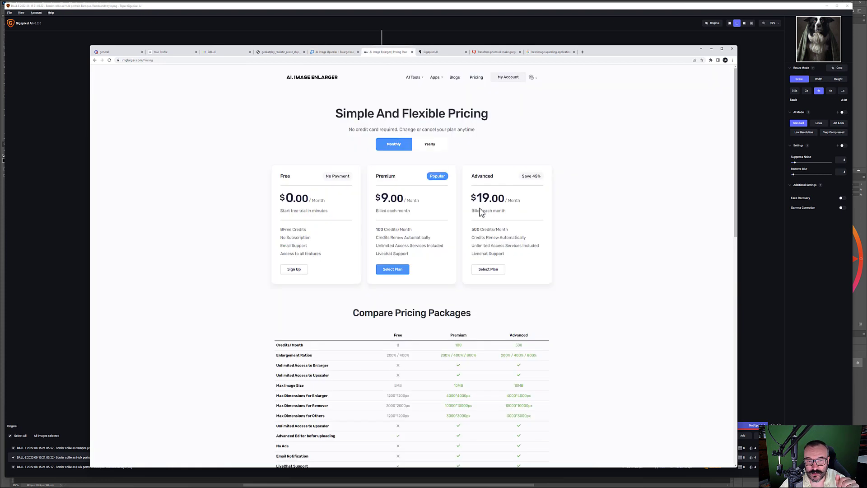
{"action": "left_click_drag", "start_coordinate": [412, 229], "coordinate": [369, 235]}
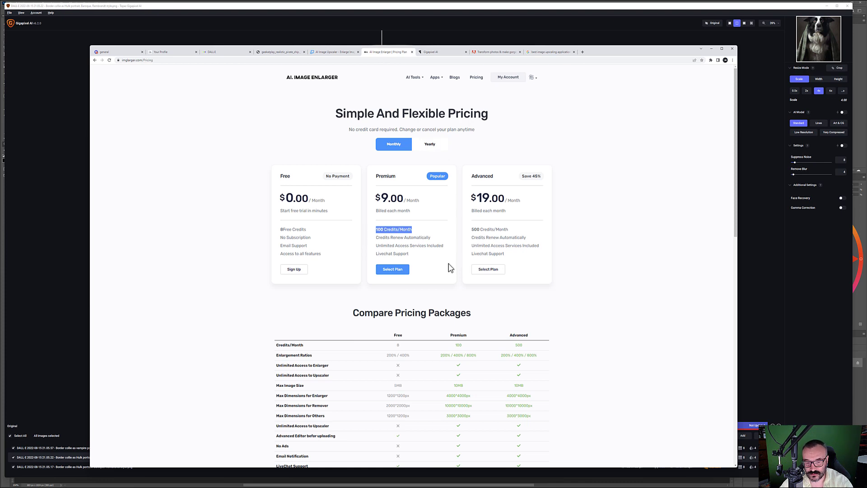
{"action": "scroll", "coordinate": [601, 274], "scroll_direction": "down", "scroll_amount": 3}
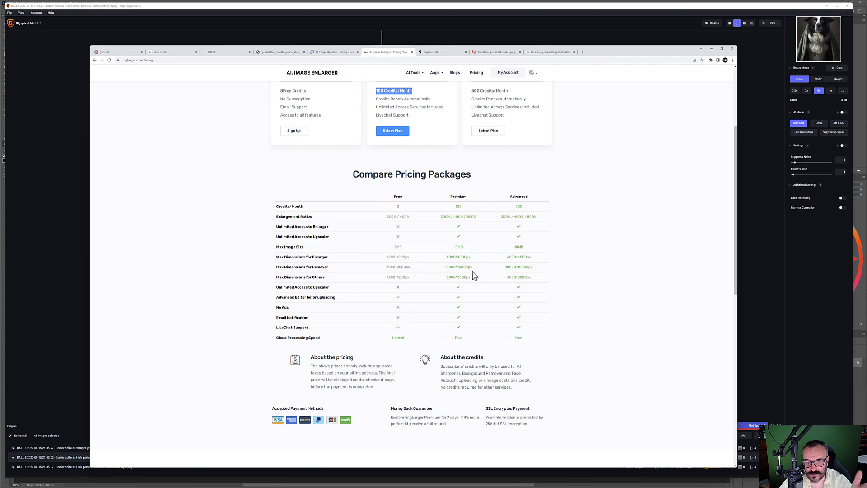
{"action": "scroll", "coordinate": [573, 269], "scroll_direction": "down", "scroll_amount": 1}
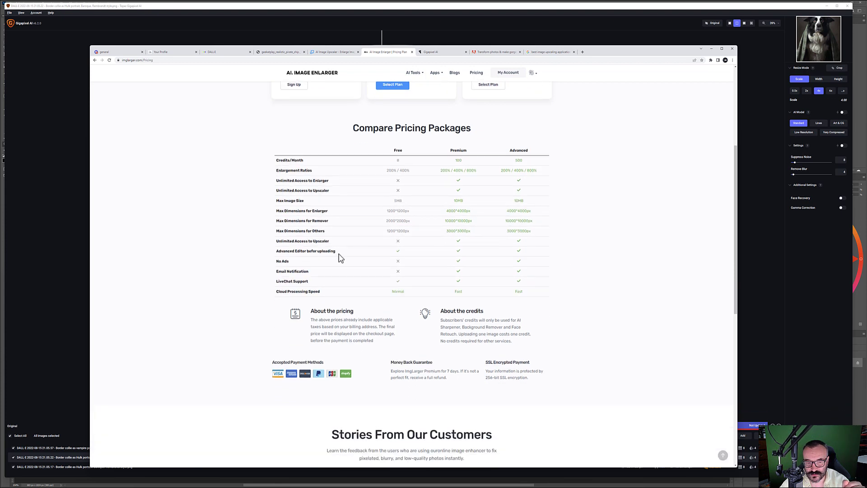
{"action": "scroll", "coordinate": [556, 267], "scroll_direction": "up", "scroll_amount": 2}
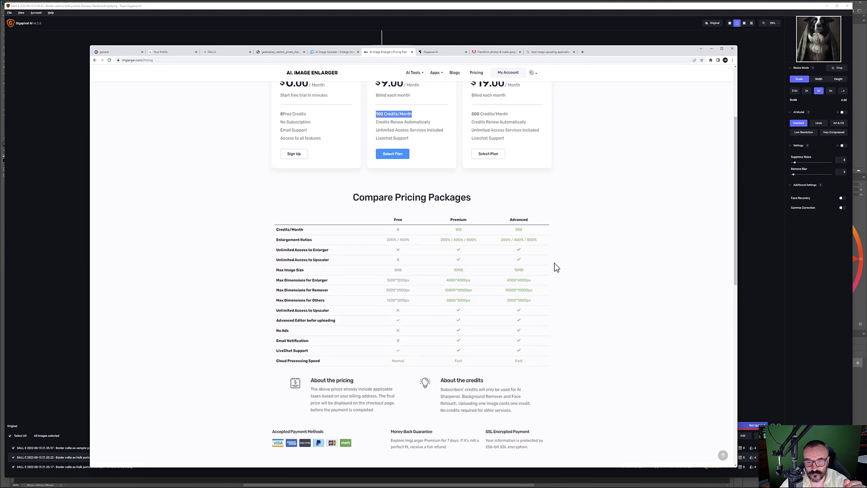
{"action": "scroll", "coordinate": [556, 267], "scroll_direction": "up", "scroll_amount": 3}
{"action": "left_click", "coordinate": [599, 174]}
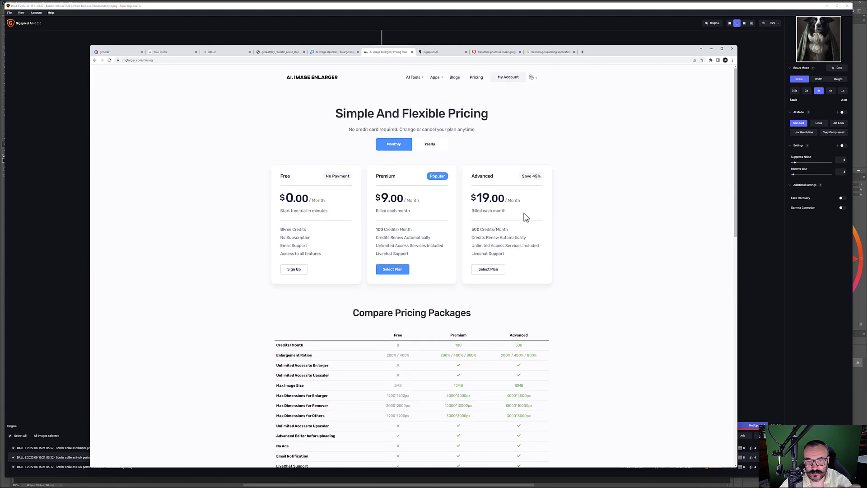
Compare the Upscaler plans with the AI Image Enlarger plans by alternating between their pricing pages
{"action": "left_click", "coordinate": [339, 53]}
{"action": "left_click", "coordinate": [381, 53]}
{"action": "left_click", "coordinate": [327, 52]}
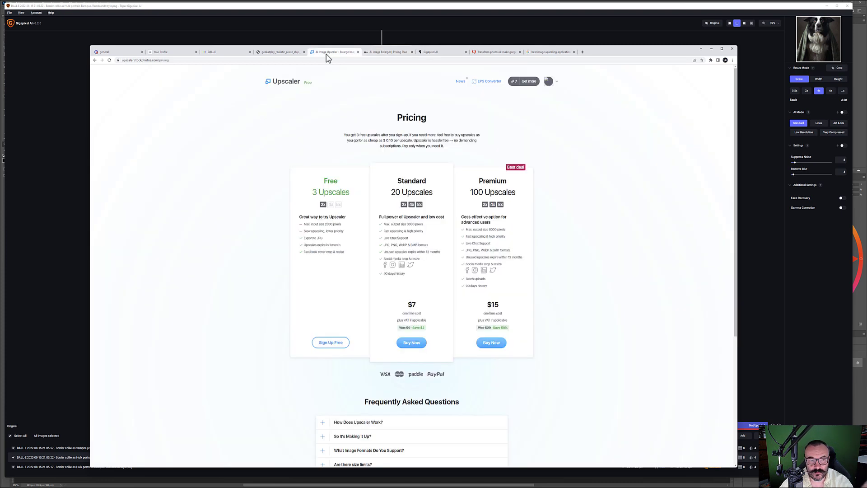
{"action": "left_click", "coordinate": [389, 52]}
View the Topaz Gigapixel AI product page and sweep its before-and-after divider across the smiling woman's portrait
{"action": "left_click", "coordinate": [449, 52]}
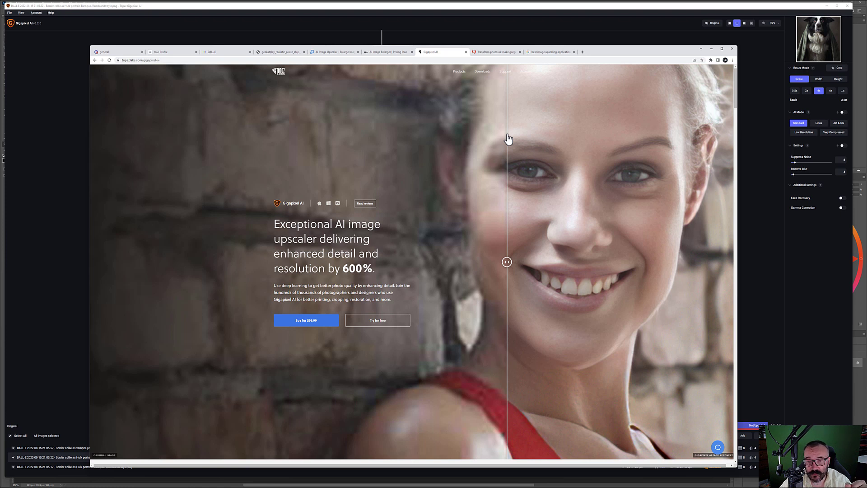
{"action": "left_click_drag", "start_coordinate": [508, 139], "coordinate": [100, 164]}
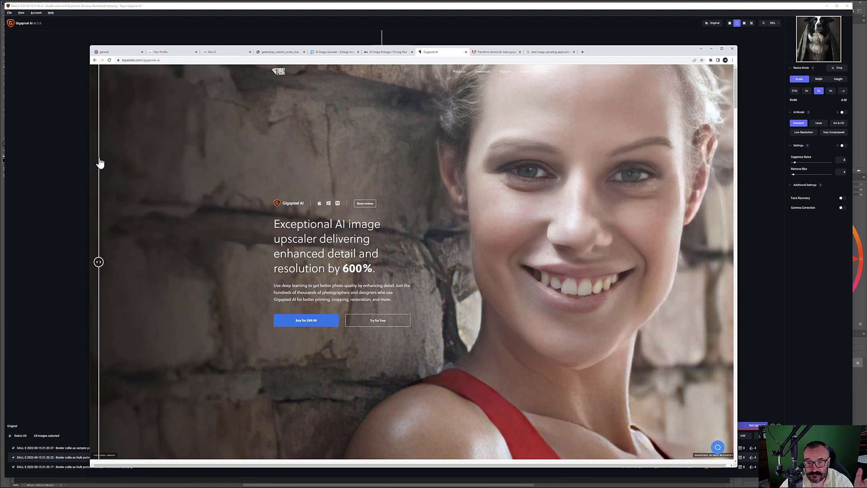
{"action": "left_click_drag", "start_coordinate": [100, 163], "coordinate": [472, 91]}
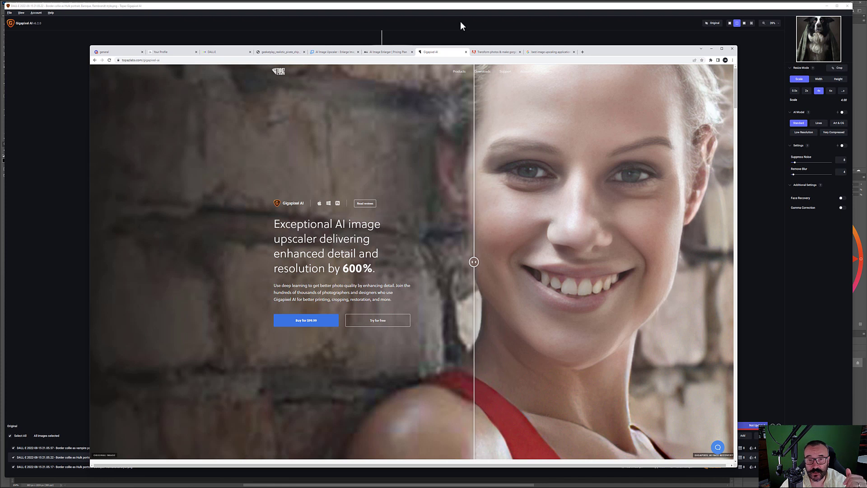
View Adobe's Photoshop product page and highlight the starting monthly price in the introductory text
{"action": "left_click", "coordinate": [492, 53]}
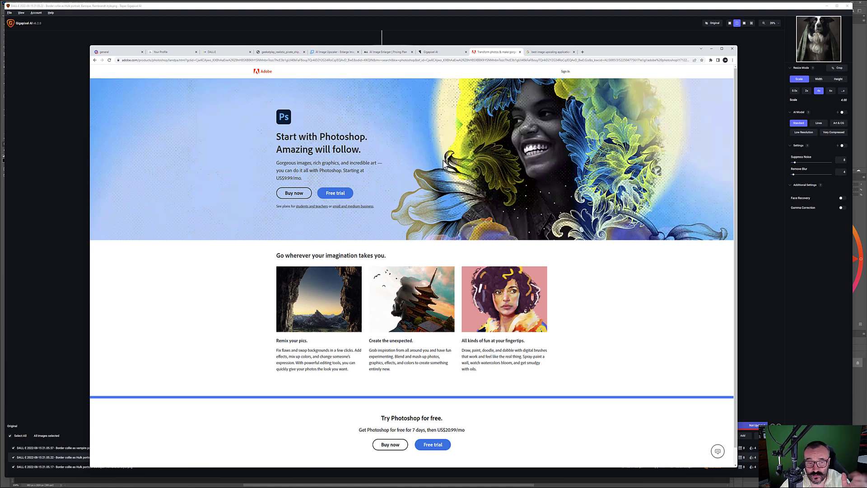
{"action": "left_click_drag", "start_coordinate": [275, 179], "coordinate": [327, 181]}
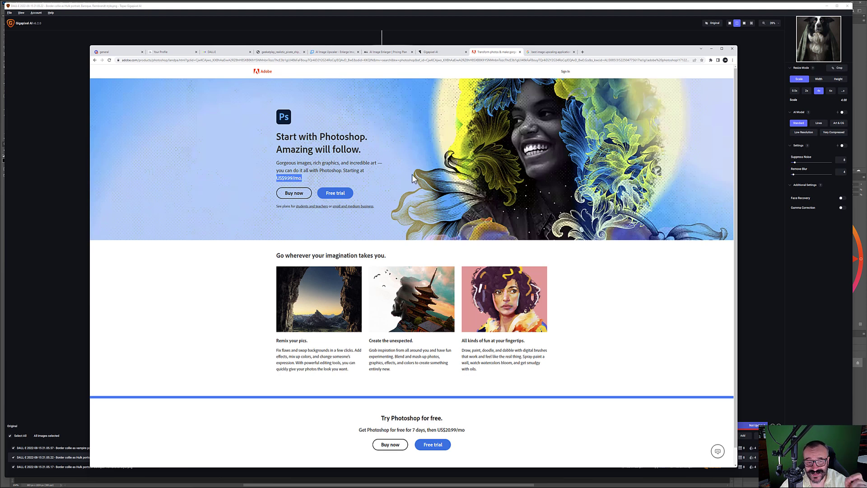
{"action": "left_click", "coordinate": [384, 177]}
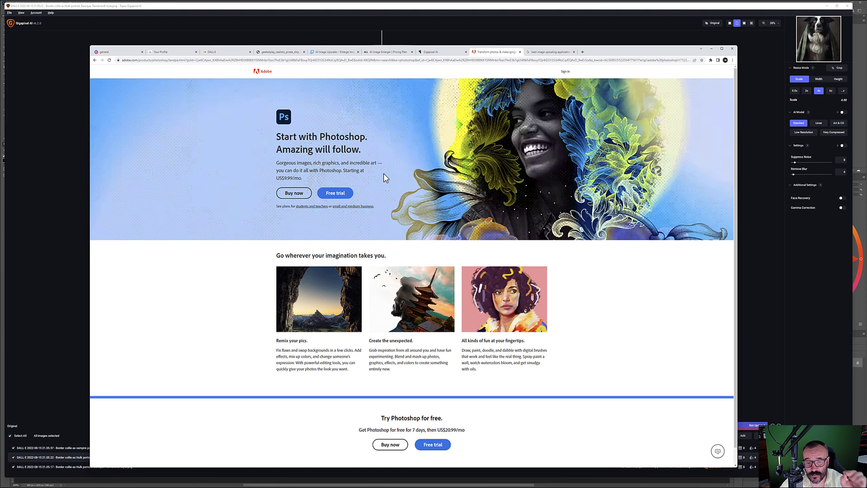
Return to the AI Image Enlarger pricing page and highlight the Advanced plan's monthly price
{"action": "left_click", "coordinate": [387, 52]}
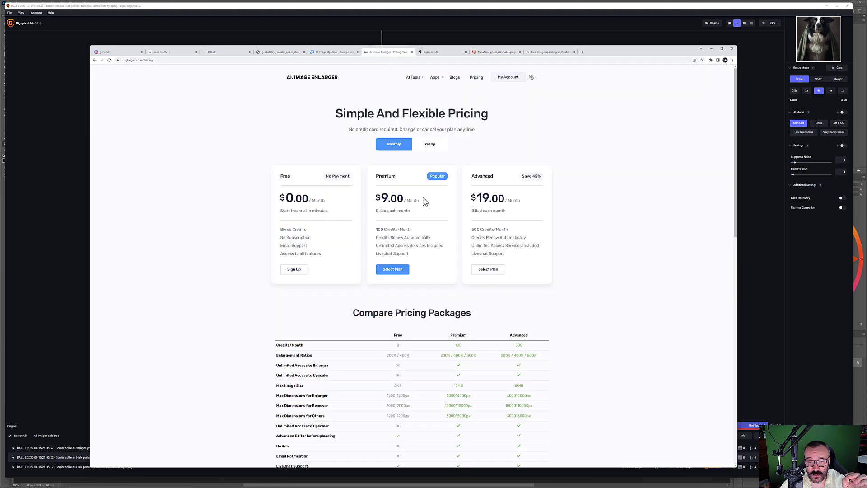
{"action": "left_click_drag", "start_coordinate": [524, 203], "coordinate": [471, 201]}
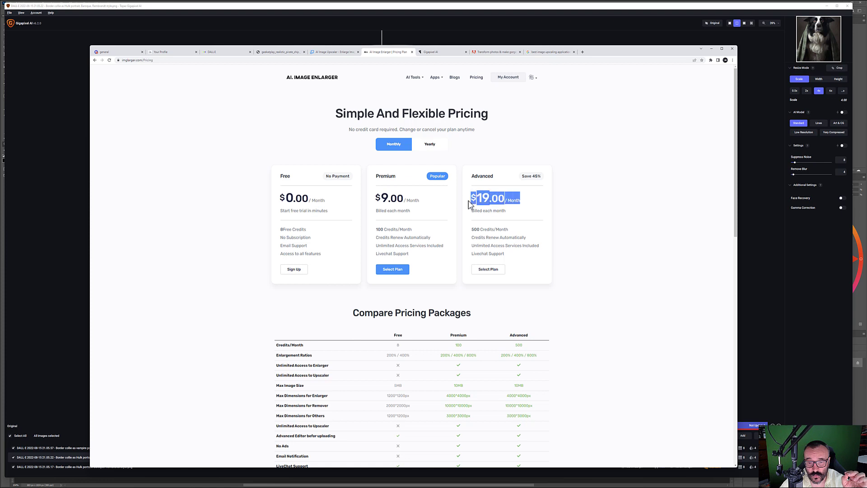
{"action": "left_click", "coordinate": [585, 211]}
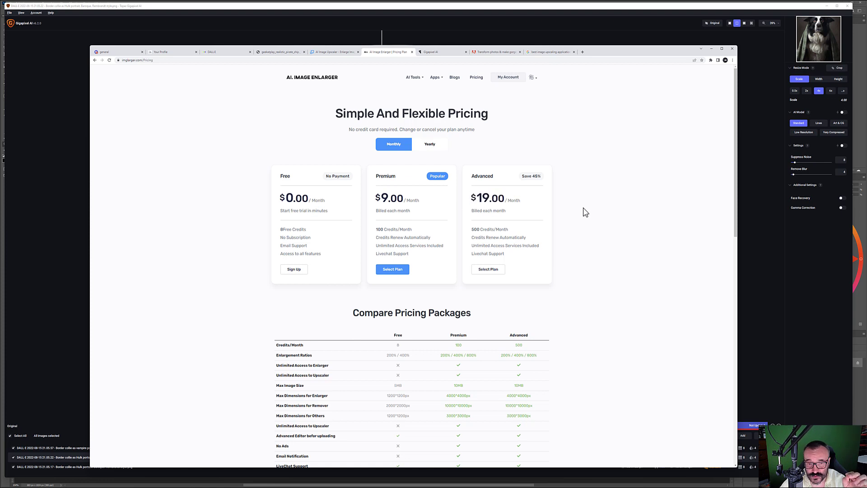
Look over the Photoshop product page again and return to the Topaz Gigapixel AI page to compare the offers
{"action": "left_click", "coordinate": [494, 52]}
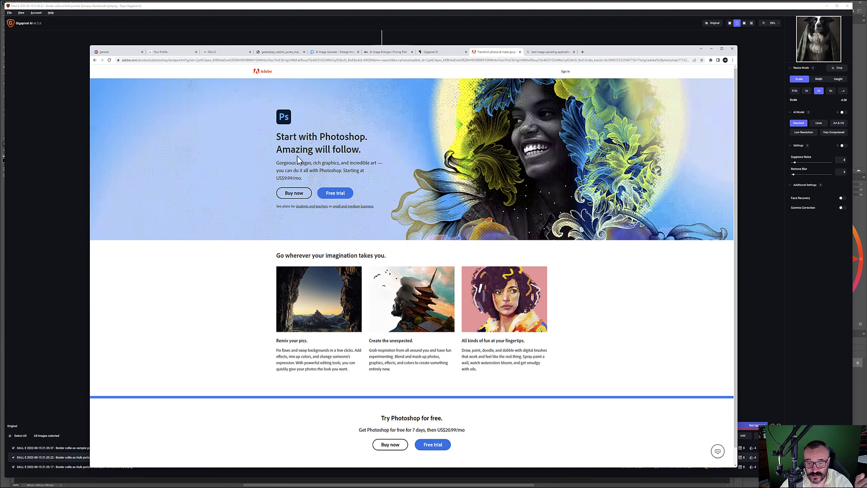
{"action": "scroll", "coordinate": [446, 184], "scroll_direction": "down", "scroll_amount": 2}
{"action": "scroll", "coordinate": [446, 186], "scroll_direction": "up", "scroll_amount": 2}
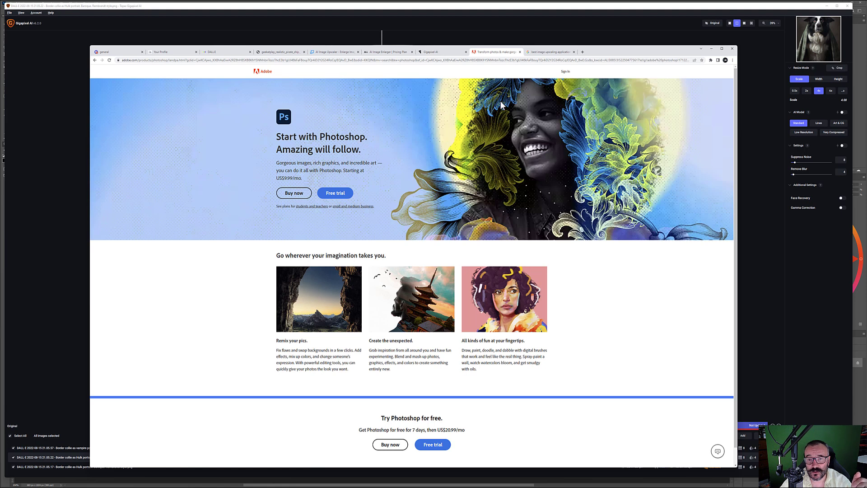
{"action": "left_click", "coordinate": [445, 52]}
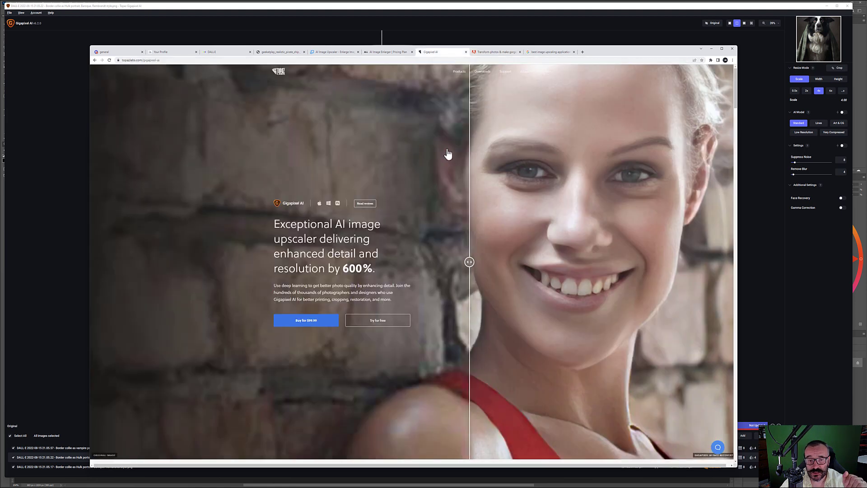